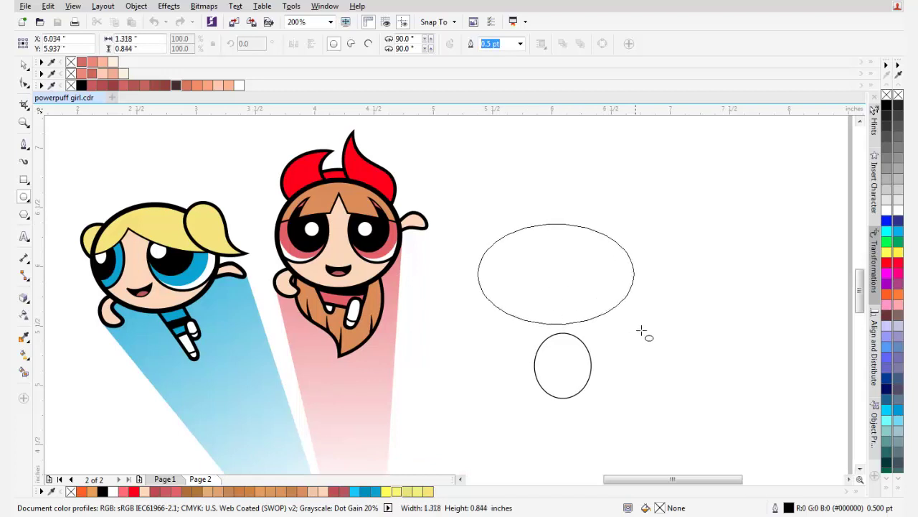
Finish the large ellipse above the small one at about 1.27 × 0.90 inches and set its outline to 3.0 pt
left_click_drag(549, 274, 546, 261)
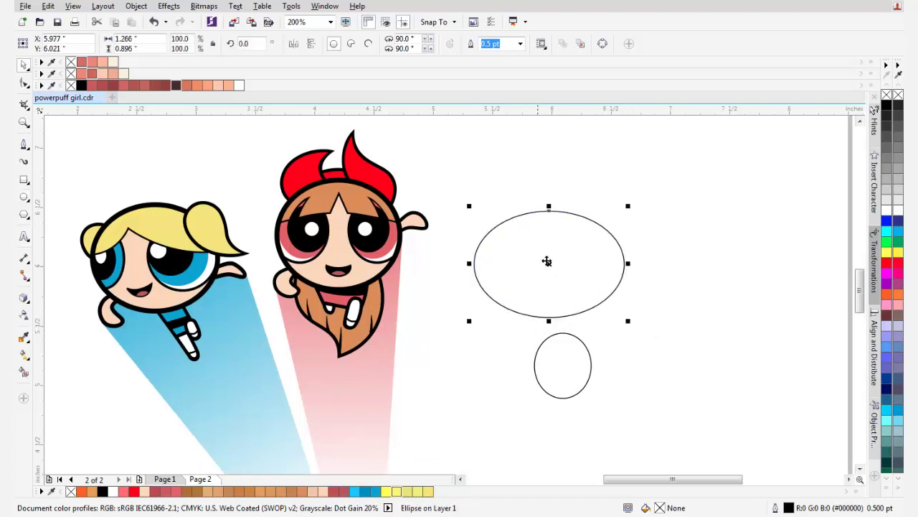
left_click(518, 45)
left_click(506, 127)
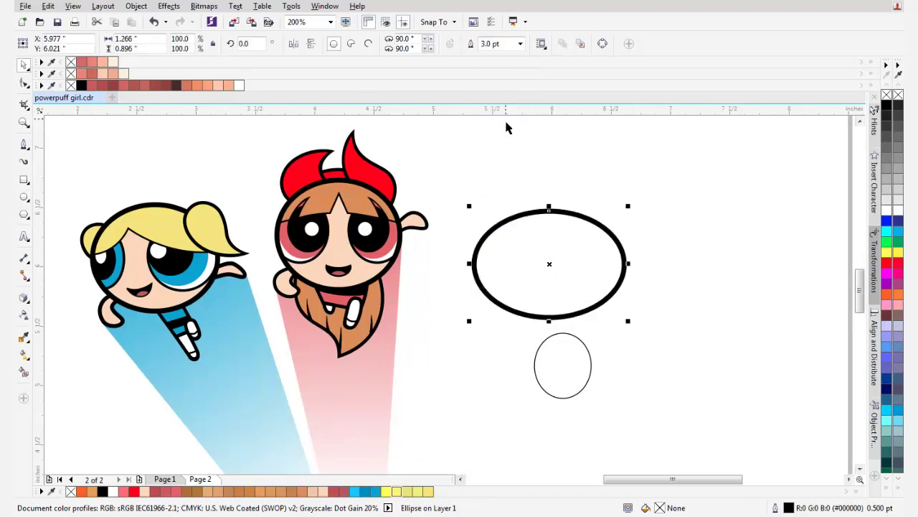
Try the large ellipse over the blonde girl's head to compare outlines, and undo the moves
left_click_drag(562, 212, 176, 204)
scroll(176, 204, "up", 2)
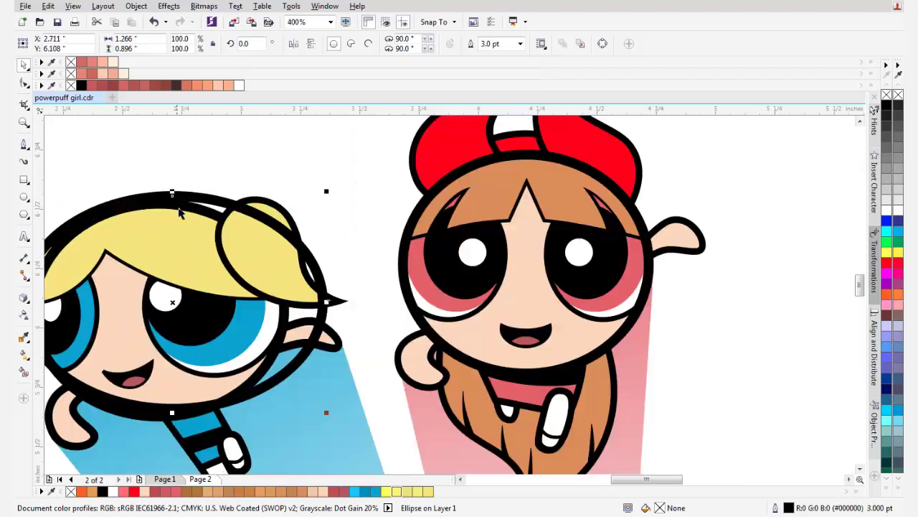
left_click_drag(239, 197, 236, 220)
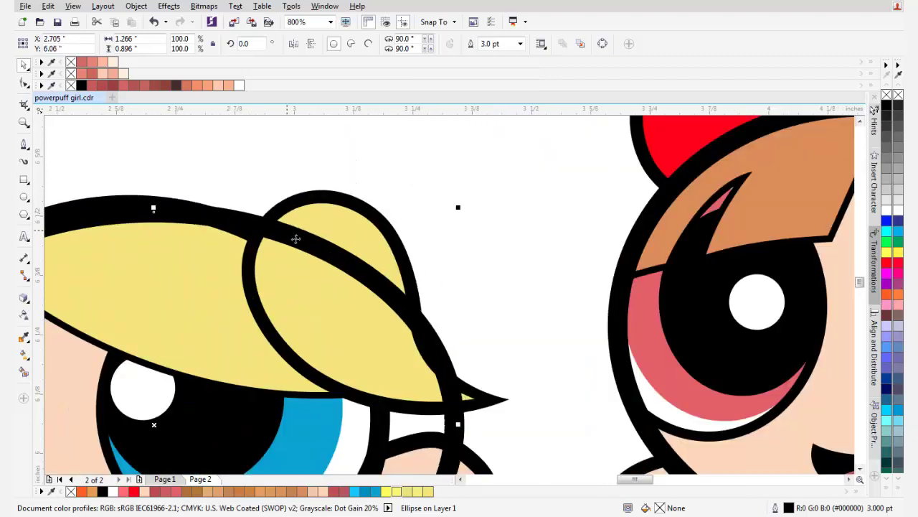
key("ctrl+z")
scroll(265, 239, "down", 2)
key("ctrl+z")
scroll(473, 303, "down", 1)
Resize the large ellipse to about 1.083 inches wide and 0.905 inches high
scroll(533, 299, "up", 2)
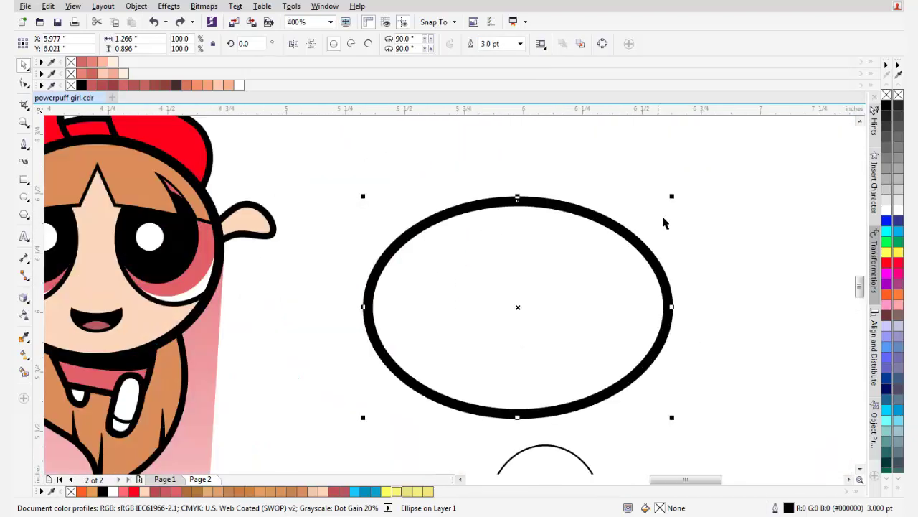
left_click_drag(679, 209, 661, 215)
left_click_drag(569, 299, 588, 291)
scroll(448, 292, "down", 2)
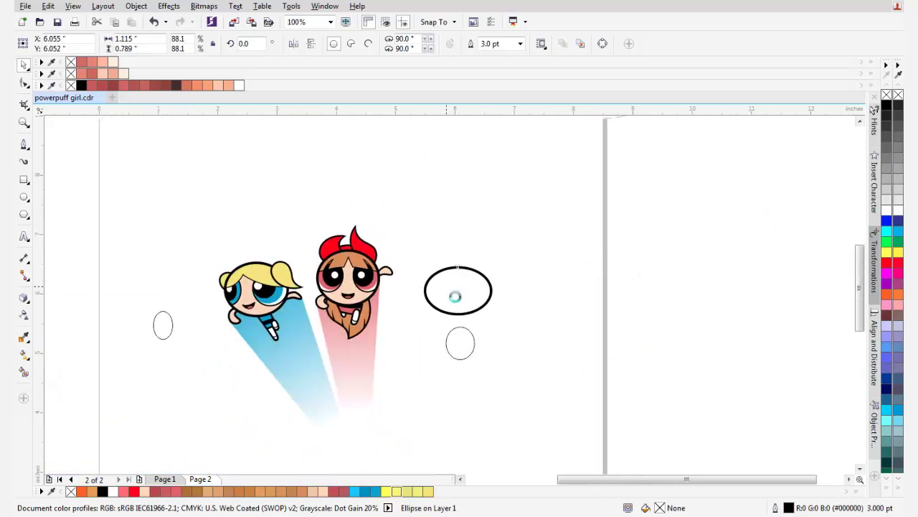
scroll(455, 316, "up", 1)
scroll(462, 330, "up", 1)
left_click_drag(461, 309, 468, 337)
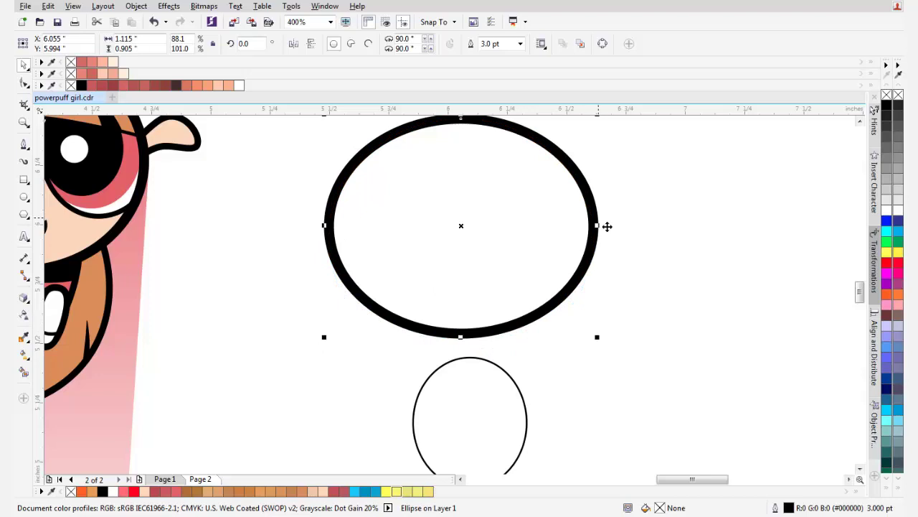
left_click_drag(598, 226, 485, 257)
Move the small ellipse out of the way, below the large one and near the page's right edge
scroll(560, 235, "down", 1)
left_click_drag(438, 337, 664, 356)
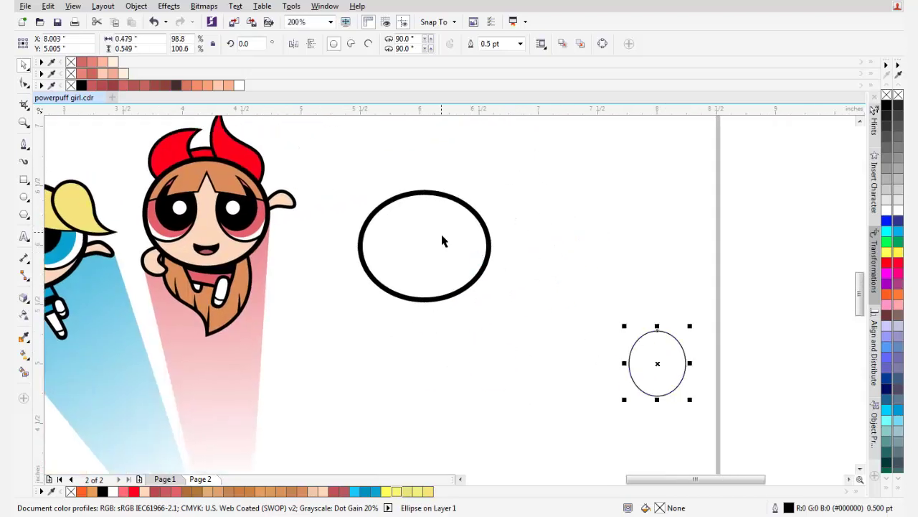
scroll(442, 236, "down", 1)
left_click_drag(448, 240, 488, 239)
scroll(440, 236, "up", 1)
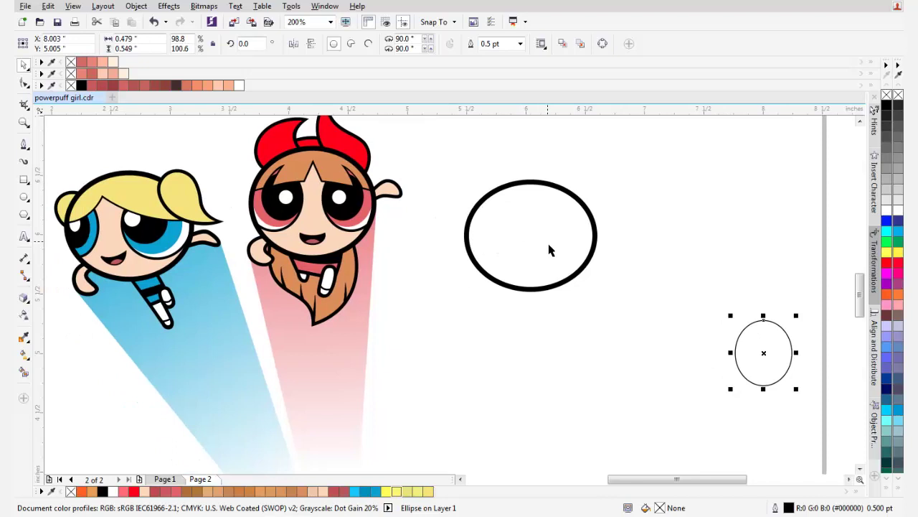
mouse_move(556, 247)
left_mouse_down()
mouse_move(519, 246)
mouse_move(557, 253)
left_mouse_up()
Try a 4.0 pt outline on the large ellipse and undo the change
left_click(513, 242)
scroll(534, 277, "right", 2)
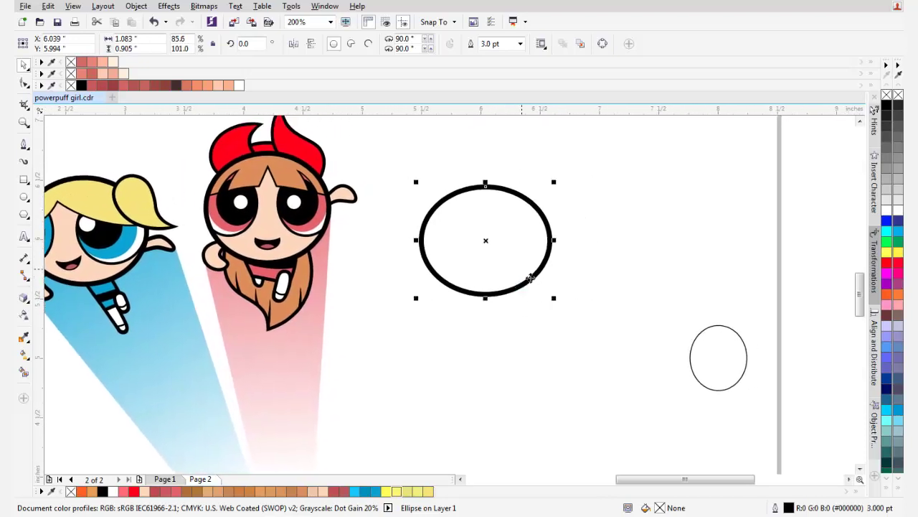
scroll(423, 201, "up", 1)
left_click(520, 44)
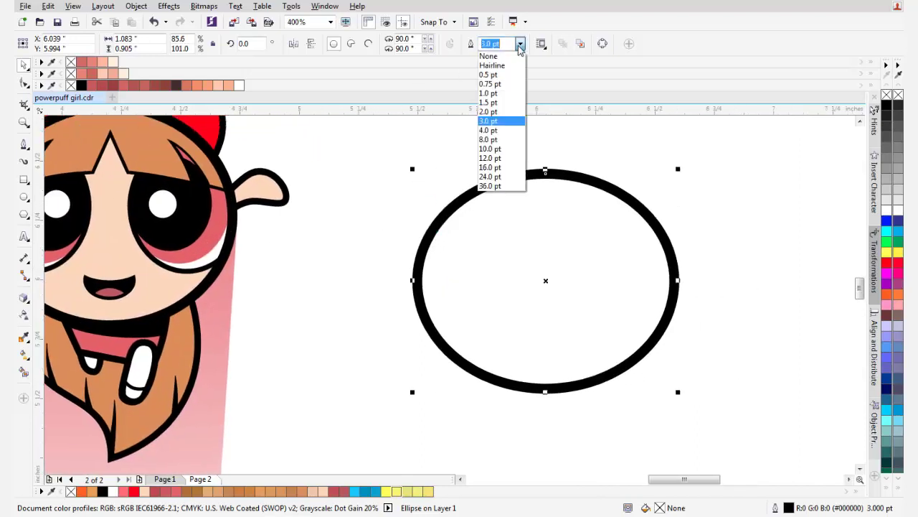
left_click(490, 132)
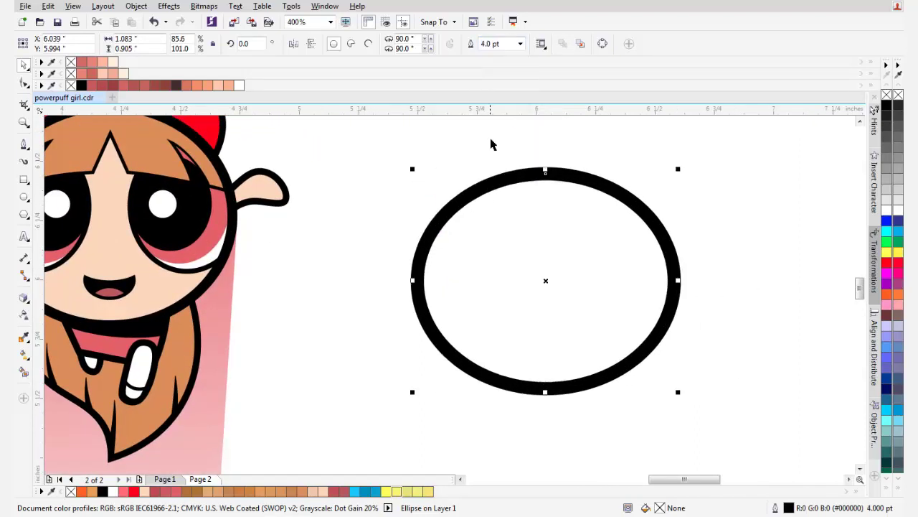
left_click_drag(546, 217, 502, 247)
scroll(502, 247, "down", 1)
key("ctrl+z")
Try the large ellipse against the red-haired girl's head to compare line thickness, and return it to its place
scroll(455, 266, "up", 1)
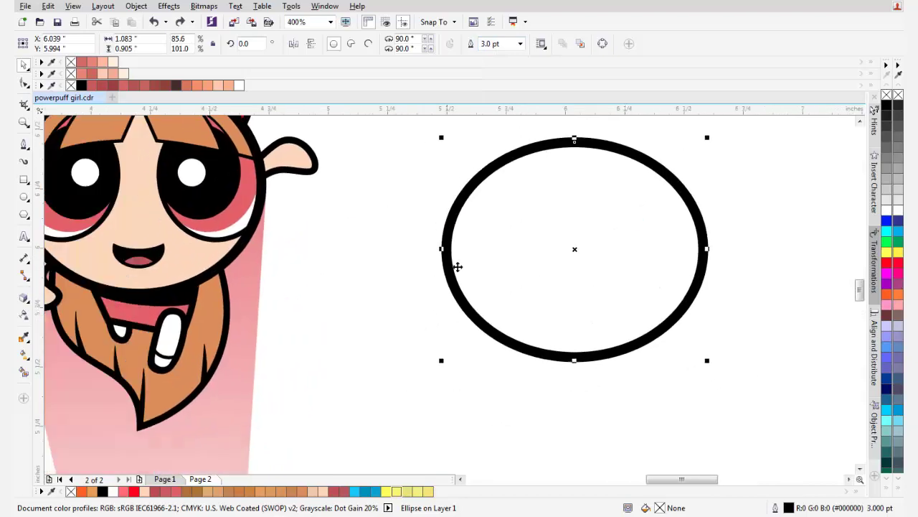
left_click_drag(455, 266, 266, 232)
scroll(316, 213, "up", 1)
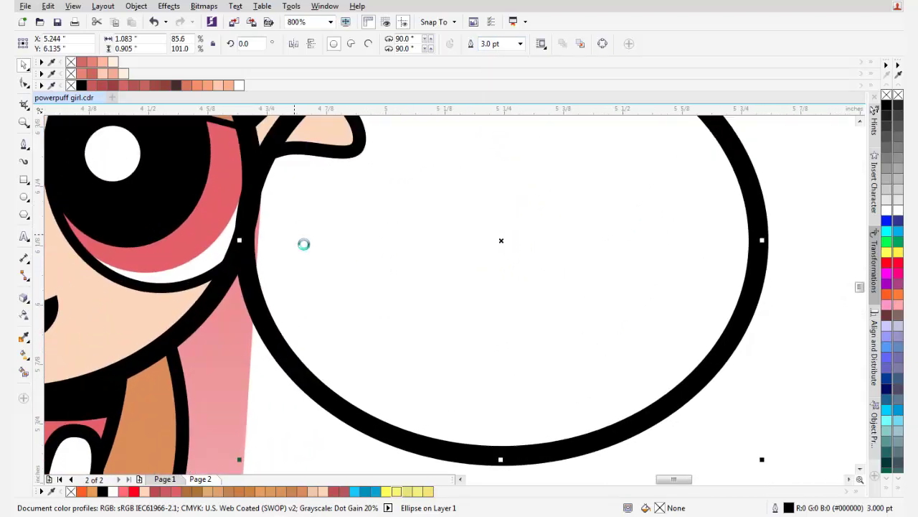
scroll(304, 244, "down", 2)
left_click(481, 246)
left_click_drag(226, 256, 350, 233)
Draw a closed four-node curve about 1.64 × 0.85 inches over the ellipse's upper part, with an arched lower edge crossing it
left_click(24, 144)
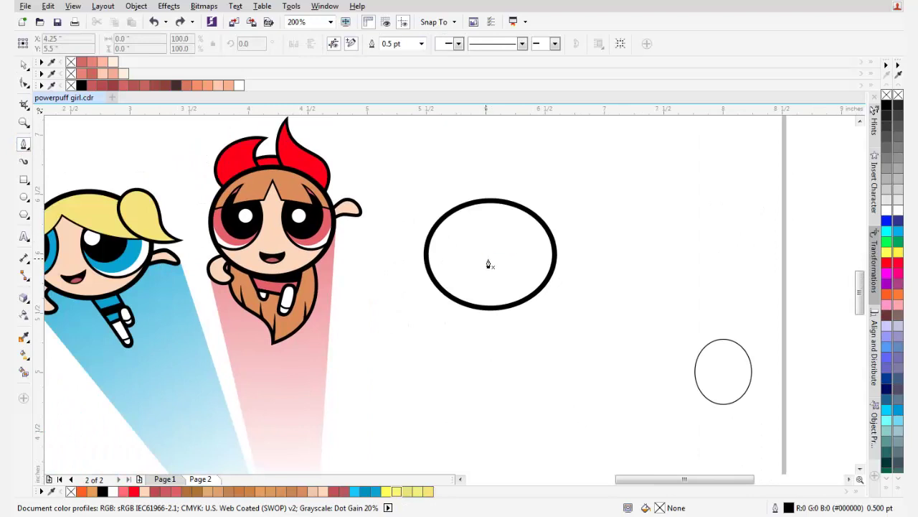
scroll(488, 264, "up", 1)
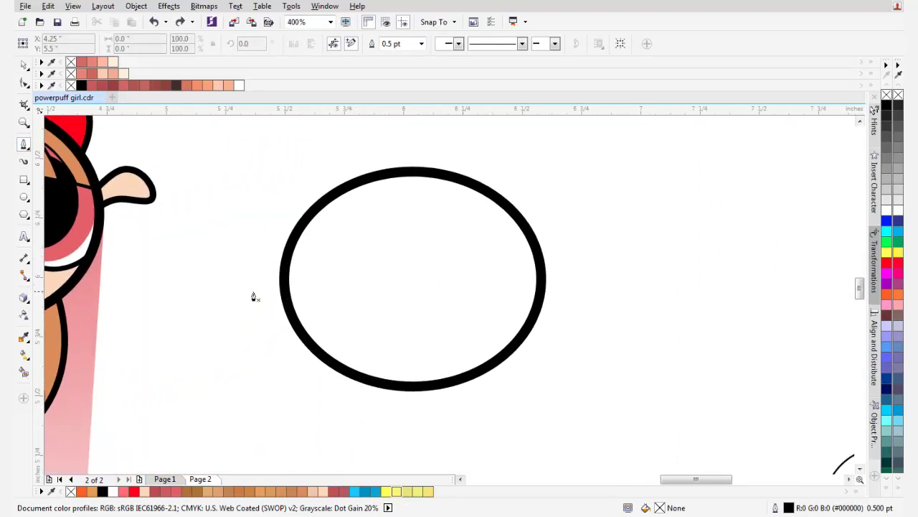
left_click_drag(216, 294, 381, 233)
key("Escape")
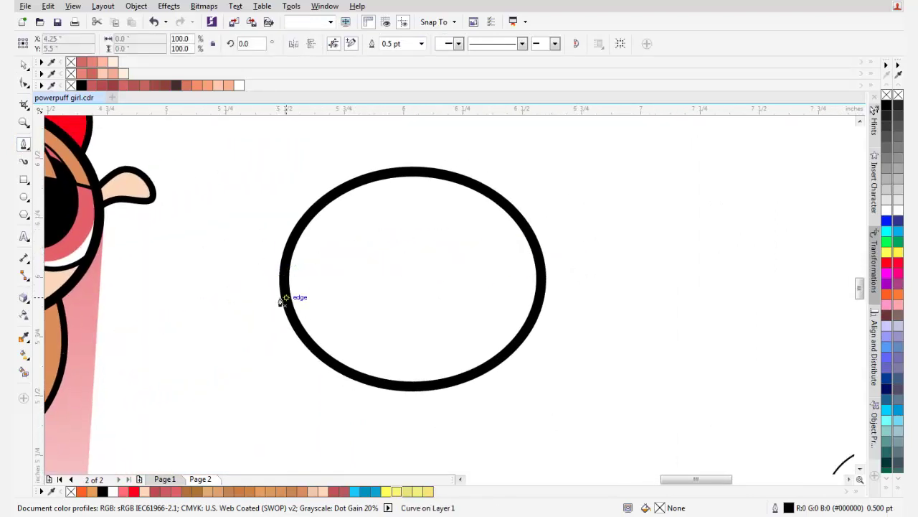
key("ctrl+z")
left_click_drag(205, 311, 374, 168)
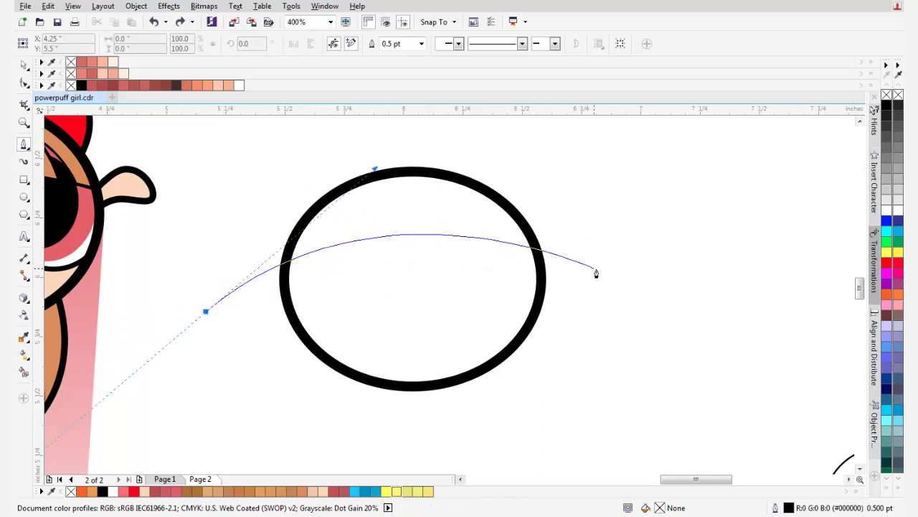
left_click_drag(597, 273, 527, 164)
left_click(260, 151)
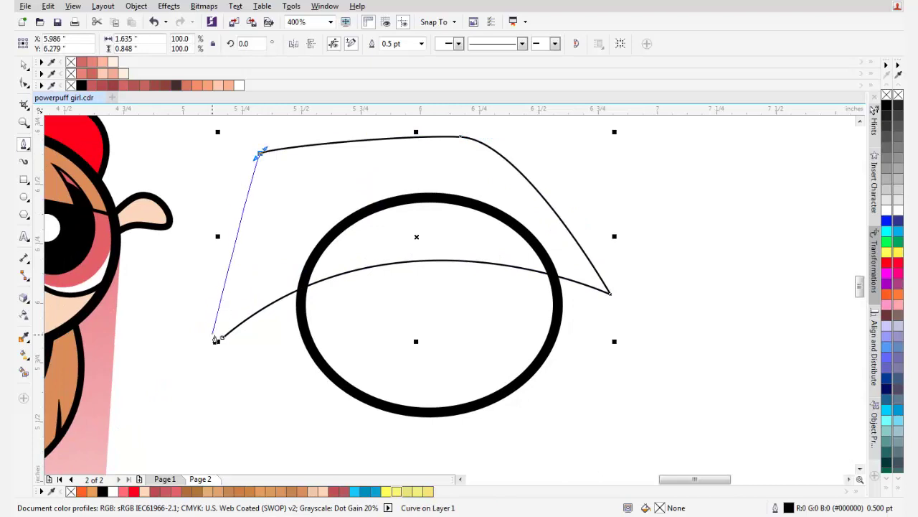
left_click(222, 337)
Move the curve's lower-left node slightly inward and down to adjust its arched lower edge
key("F10")
left_click_drag(220, 337, 231, 347)
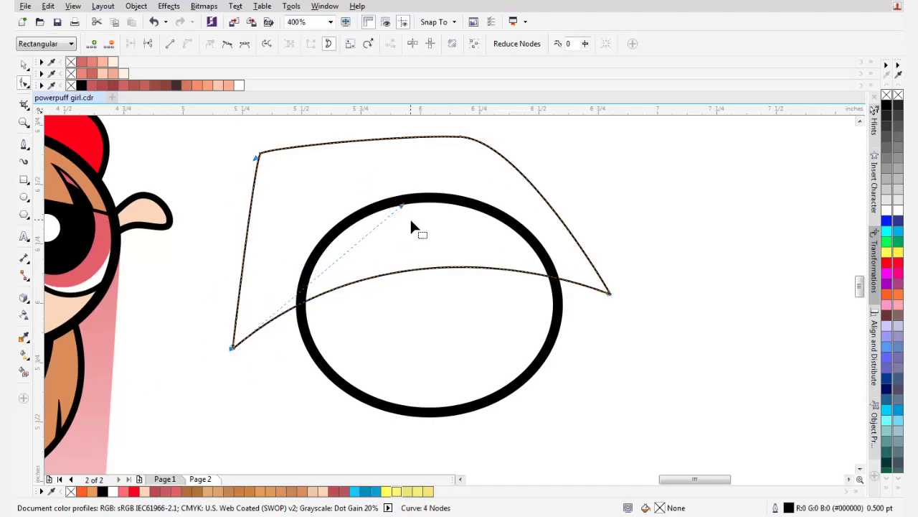
left_click_drag(423, 306, 396, 274)
Try stretching the large ellipse downward to a height of about 0.937 inches and undo it
key("space")
left_click(391, 279)
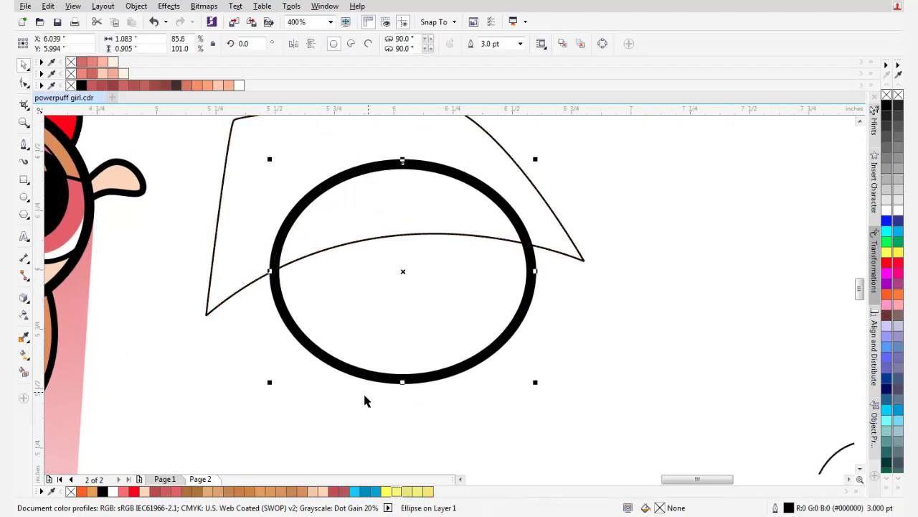
scroll(365, 401, "down", 3)
scroll(380, 349, "up", 3)
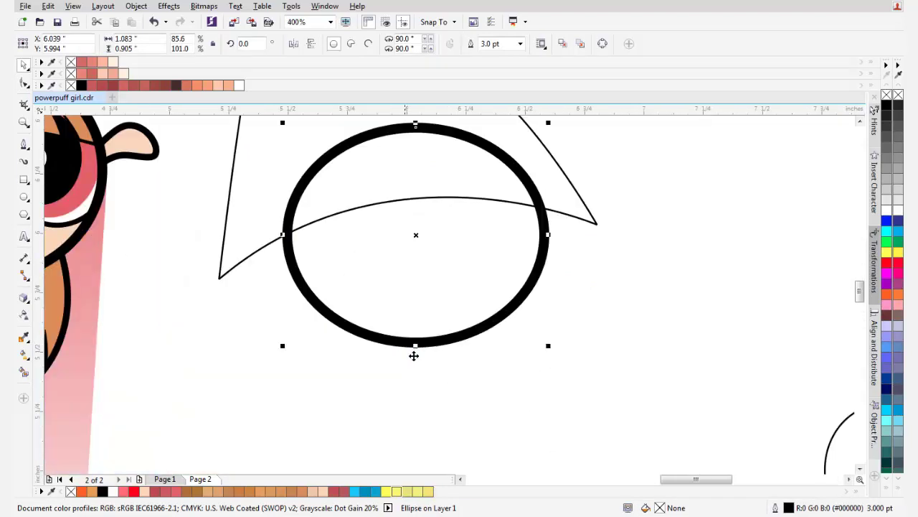
left_click_drag(427, 357, 425, 363)
scroll(410, 319, "down", 2)
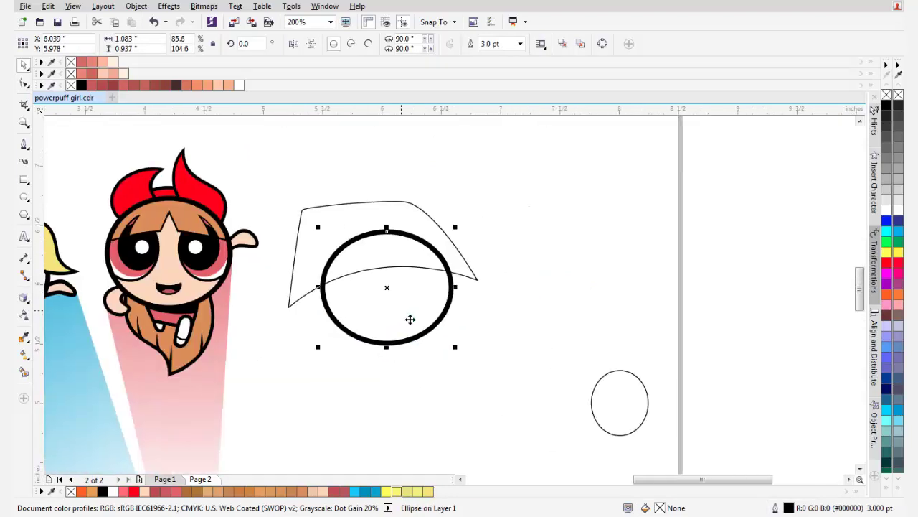
scroll(409, 319, "up", 2)
key("ctrl+z")
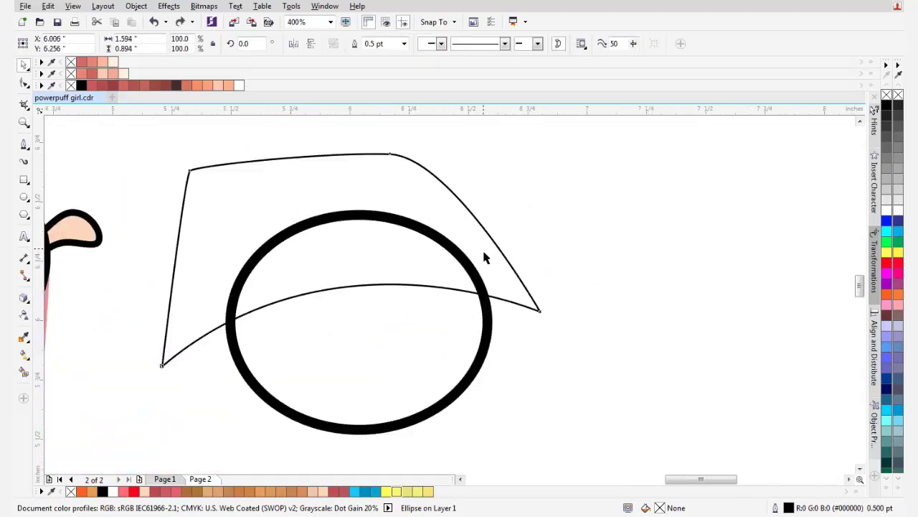
Fine-tune the large ellipse's proportions by narrowing it to about 1.035 inches wide and enlarging it slightly
left_click_drag(502, 331, 488, 332)
scroll(502, 315, "down", 2)
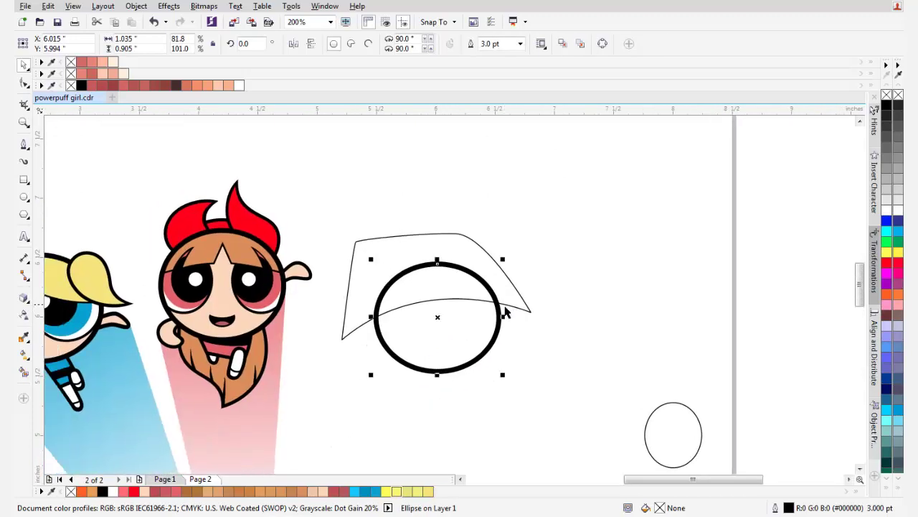
scroll(574, 287, "left", 3)
scroll(684, 288, "up", 2)
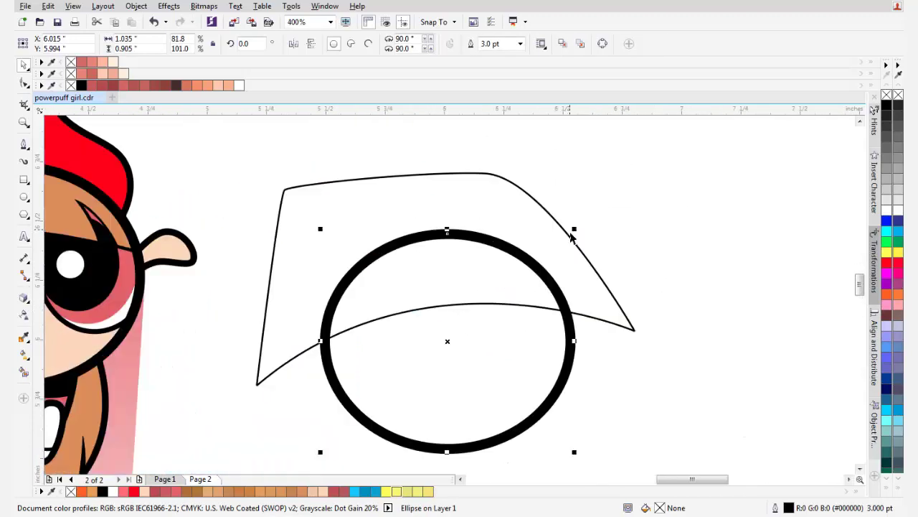
left_click_drag(586, 235, 593, 228)
left_click_drag(523, 390, 524, 403)
left_click_drag(543, 362, 513, 327)
Create an intersection of the four-node curve and the large ellipse, and delete the original curve
key("F10")
left_click(237, 287)
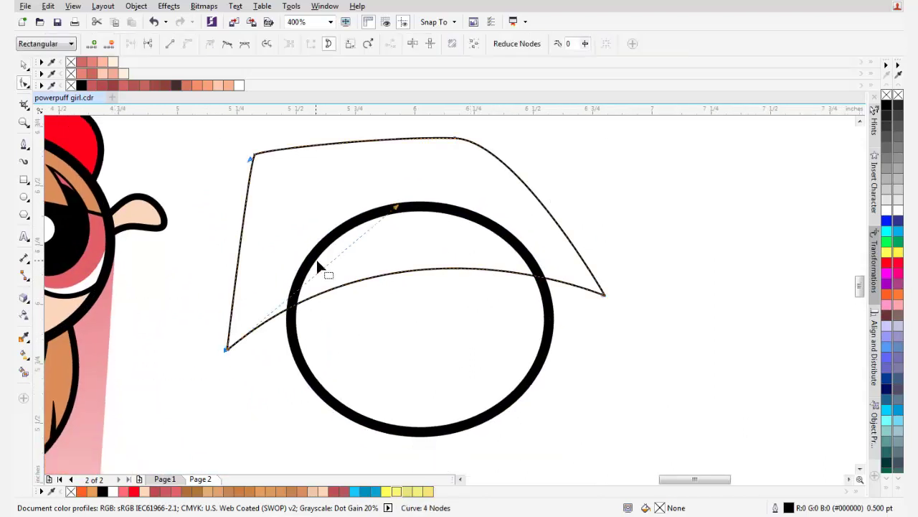
left_click_drag(398, 209, 398, 209)
key("space")
left_click(491, 309, "shift")
left_click(395, 46)
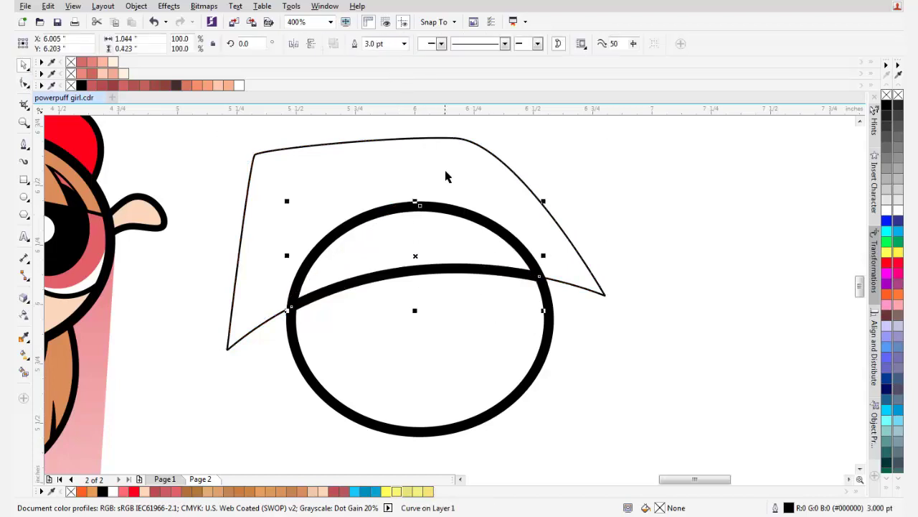
left_click(453, 167)
key("Delete")
left_click(455, 260)
left_click_drag(455, 331, 391, 325)
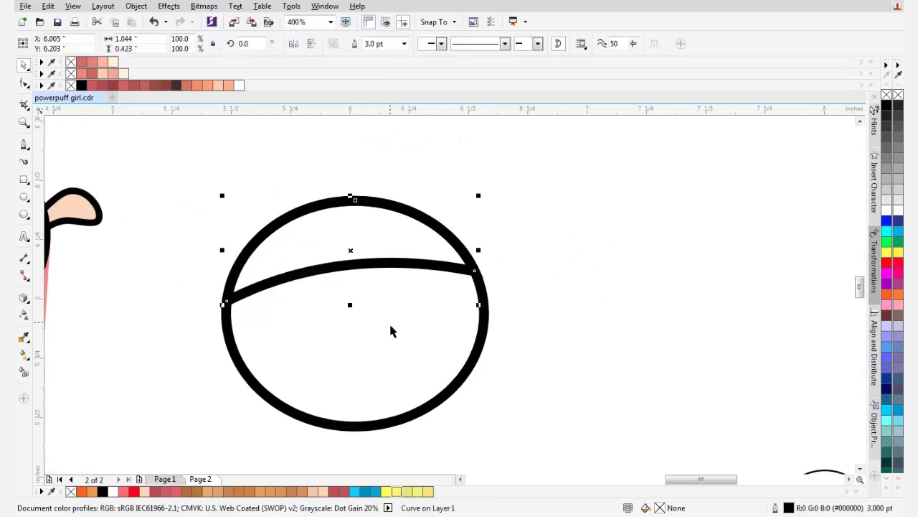
left_click(404, 44)
left_click(618, 95)
left_click(472, 198)
Draw a closed three-node pointed curve about 0.18 × 0.42 inches across the arched line, with its tip near the ellipse's top
left_click(24, 144)
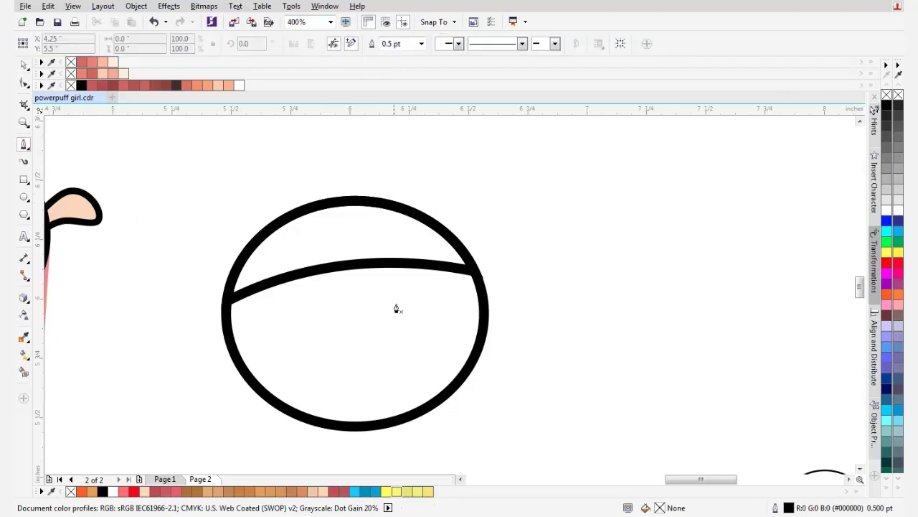
scroll(396, 308, "up", 3)
left_click_drag(407, 385, 409, 307)
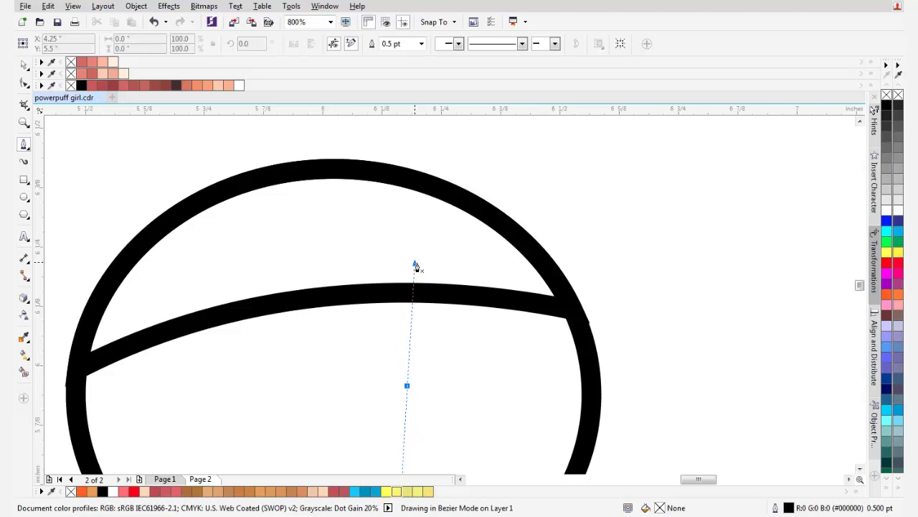
left_click(329, 188)
mouse_move(337, 338)
left_mouse_down()
mouse_move(374, 290)
mouse_move(342, 342)
left_mouse_up()
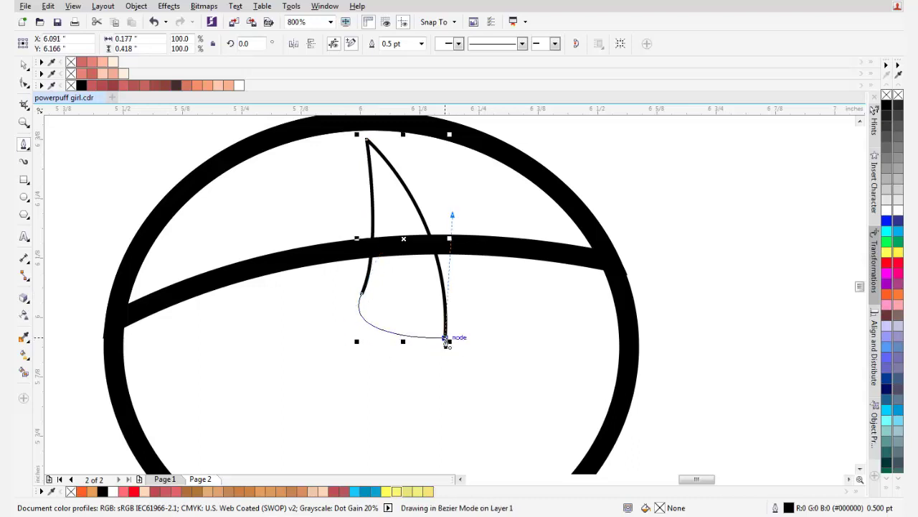
left_click(446, 339)
Reshape the three-node pointed curve by adjusting its tip, lower corners and side curvature into a slimmer curved wedge
left_click(23, 84)
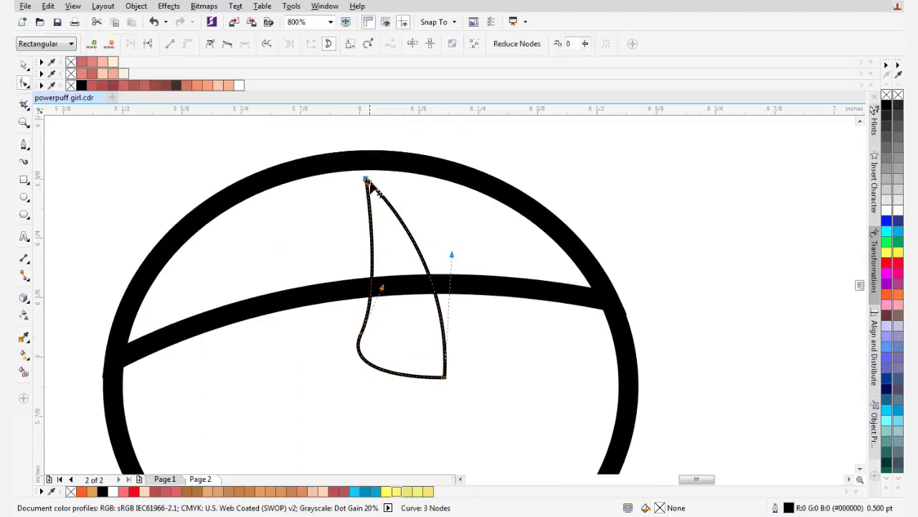
left_click_drag(367, 178, 497, 404)
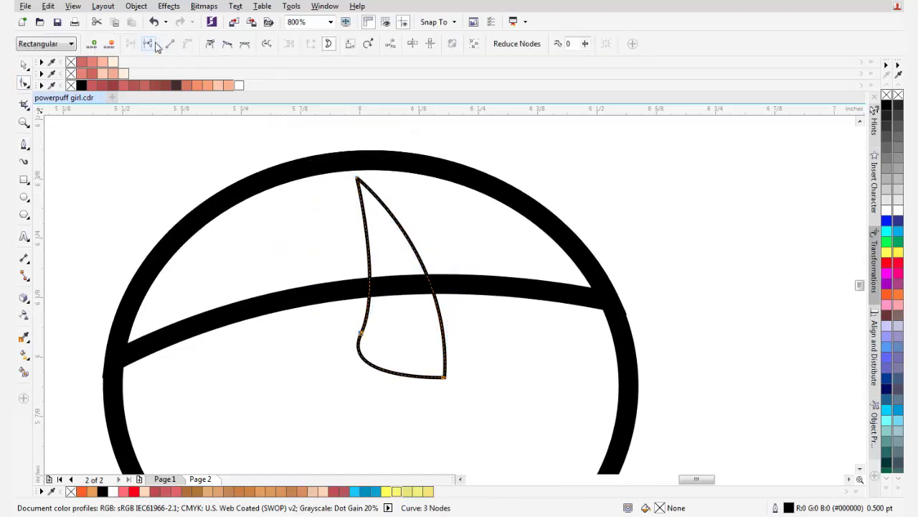
left_click(401, 341)
left_click_drag(444, 377, 446, 366)
left_click_drag(452, 243, 465, 227)
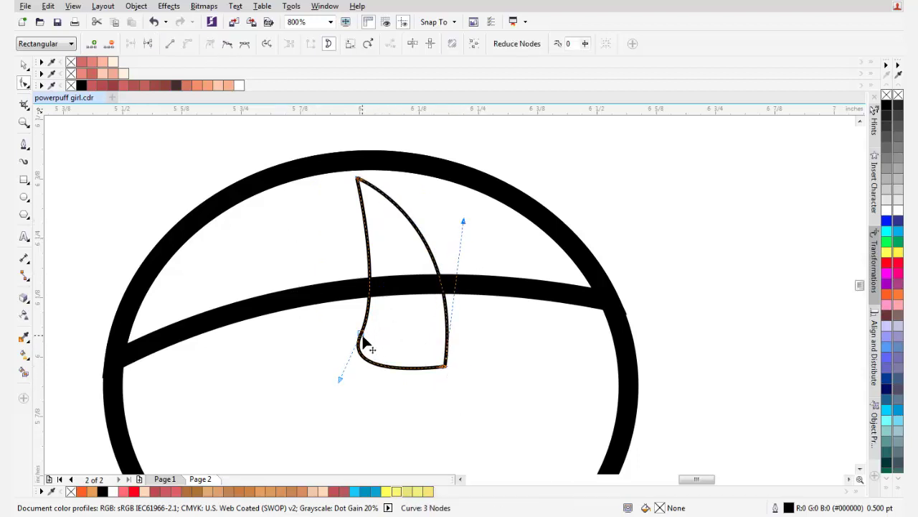
left_click_drag(362, 335, 373, 342)
left_click_drag(395, 292, 414, 265)
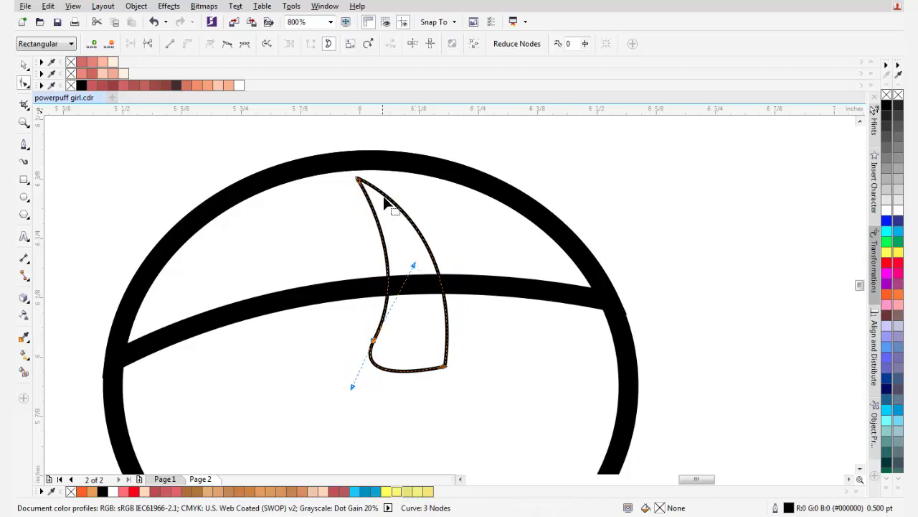
left_click_drag(383, 195, 373, 216)
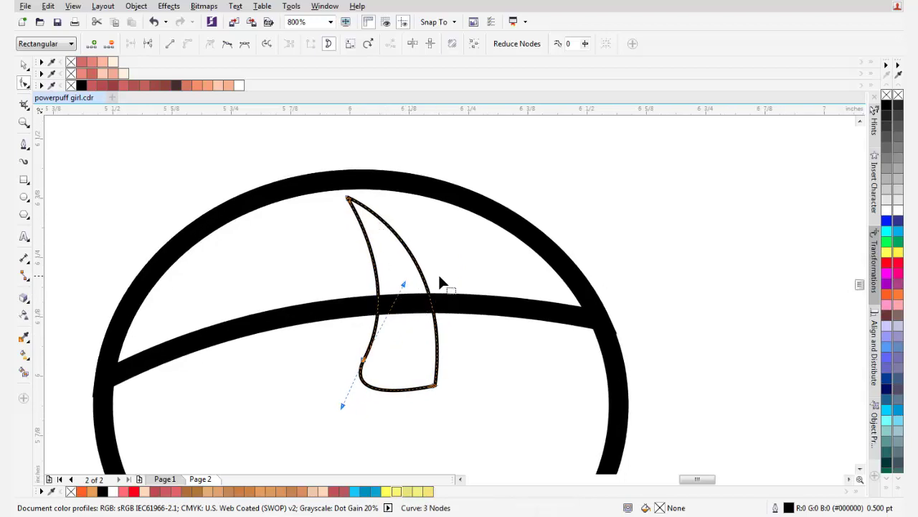
Trim the hair shape with the pointed curve, and delete the curve
key("space")
left_click(446, 302, "shift")
left_click(375, 43)
left_click_drag(417, 323, 404, 391)
key("Delete")
Fill the trimmed hair shape with black and set its outline width to None
left_click(477, 305)
left_click(890, 106)
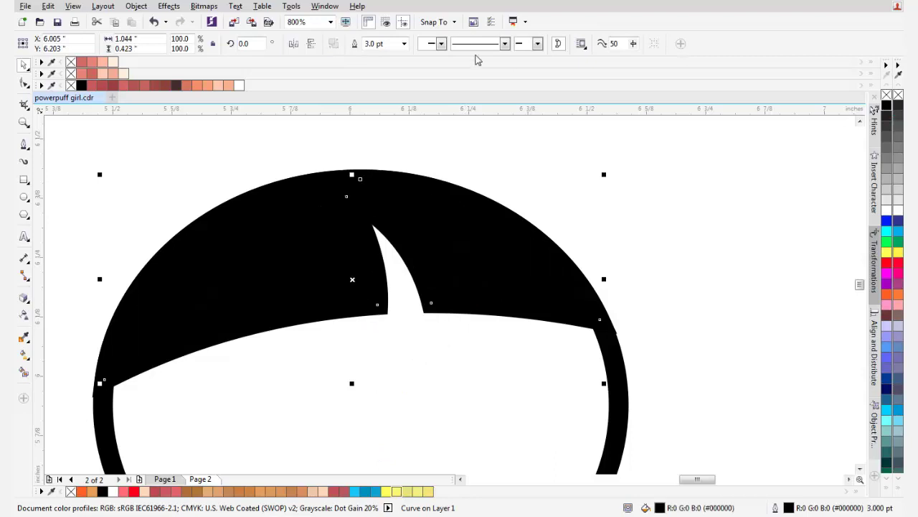
left_click(404, 44)
left_click(394, 56)
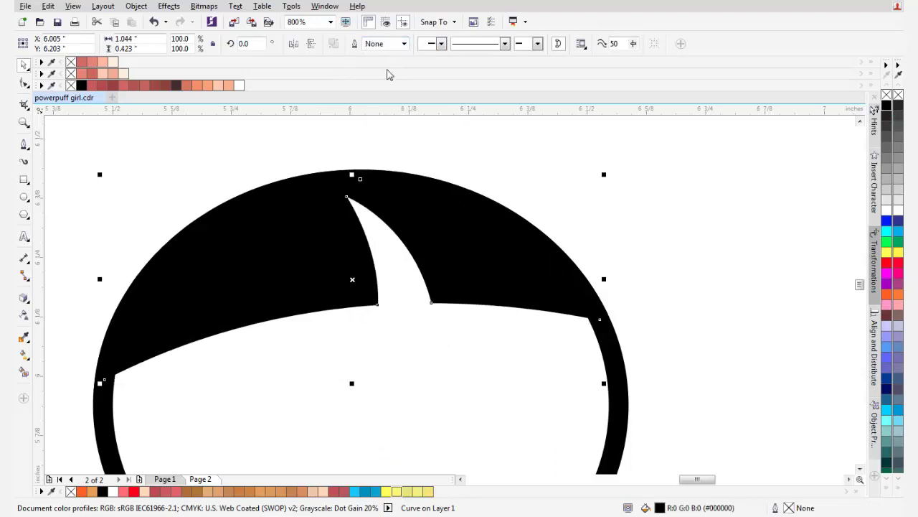
left_click(556, 177)
Reshape the parting in the black hair by shifting its two lower corner nodes toward the right side of the head
scroll(334, 281, "down", 2)
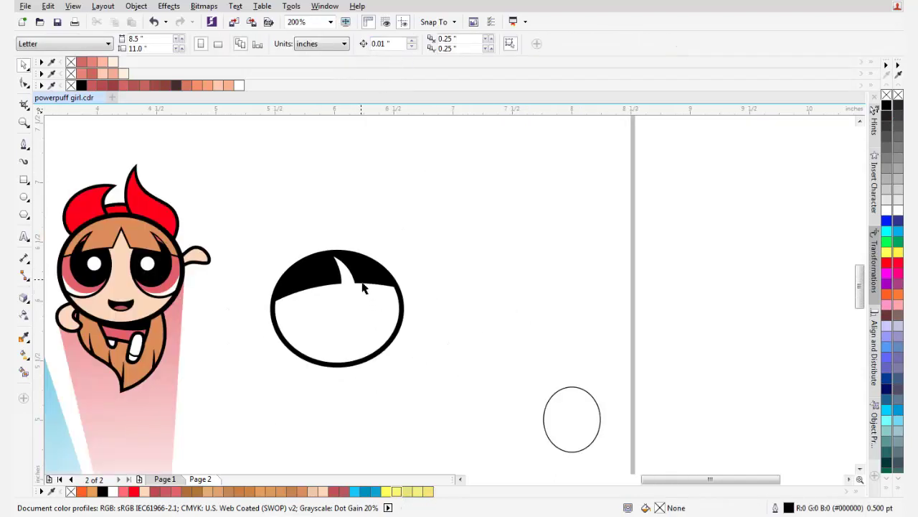
scroll(364, 287, "up", 4)
left_click(364, 277)
left_click(24, 81)
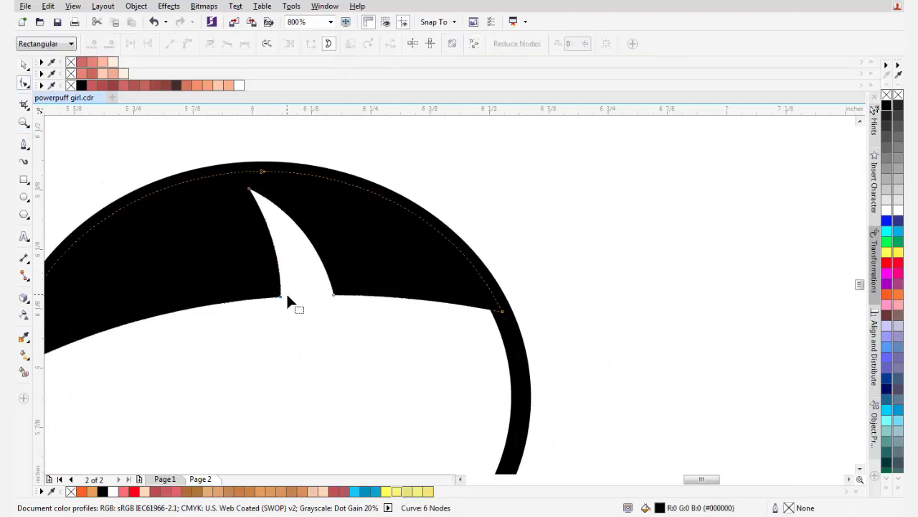
left_click_drag(281, 296, 346, 295)
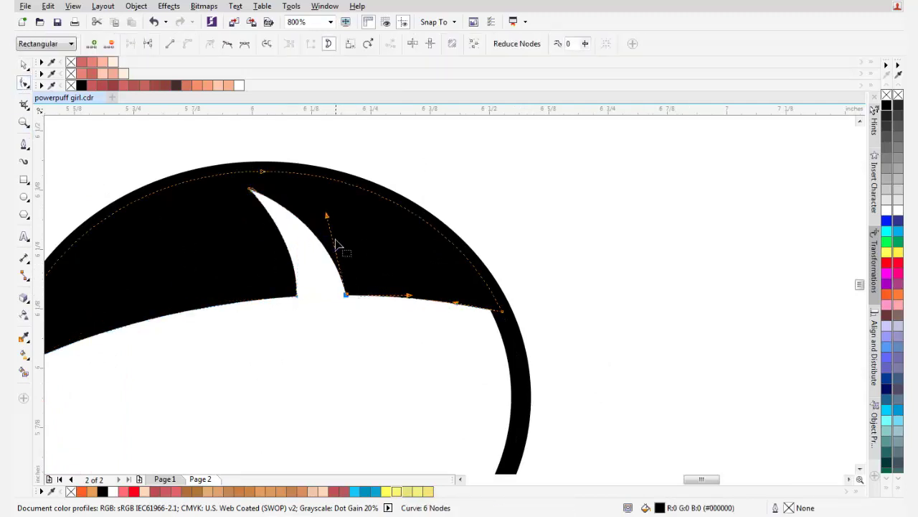
scroll(399, 207, "down", 2)
key("space")
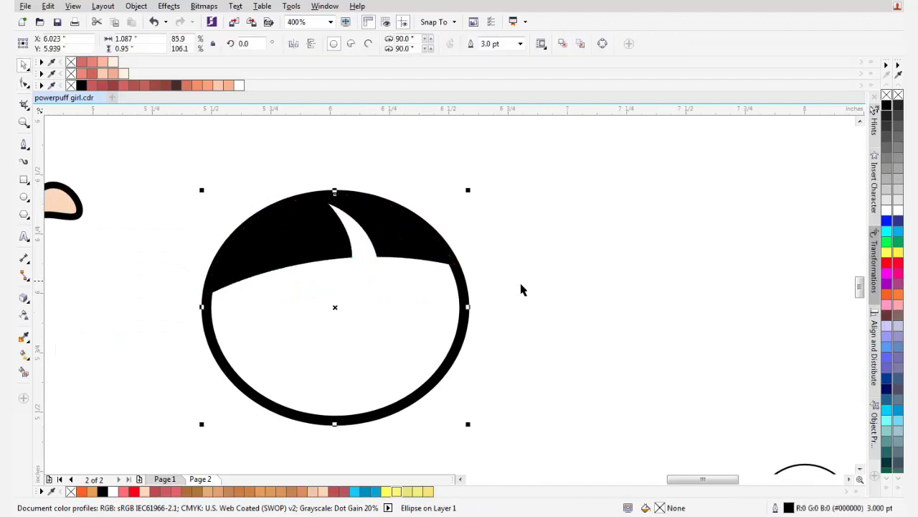
Draw a near-circular ellipse about 0.39 × 0.38 inches overlapping the head's right edge below the hair
left_click(521, 287)
left_click_drag(412, 287, 407, 290)
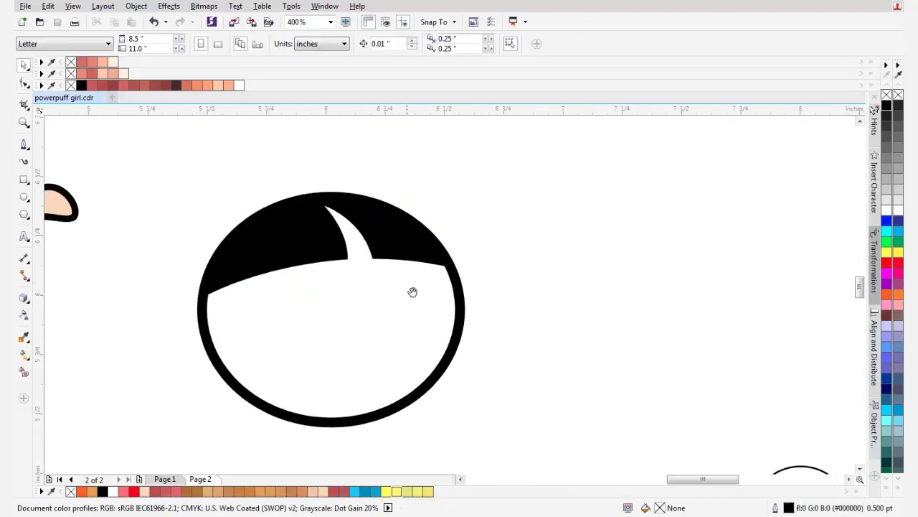
left_click(24, 201)
left_click_drag(523, 346, 480, 341)
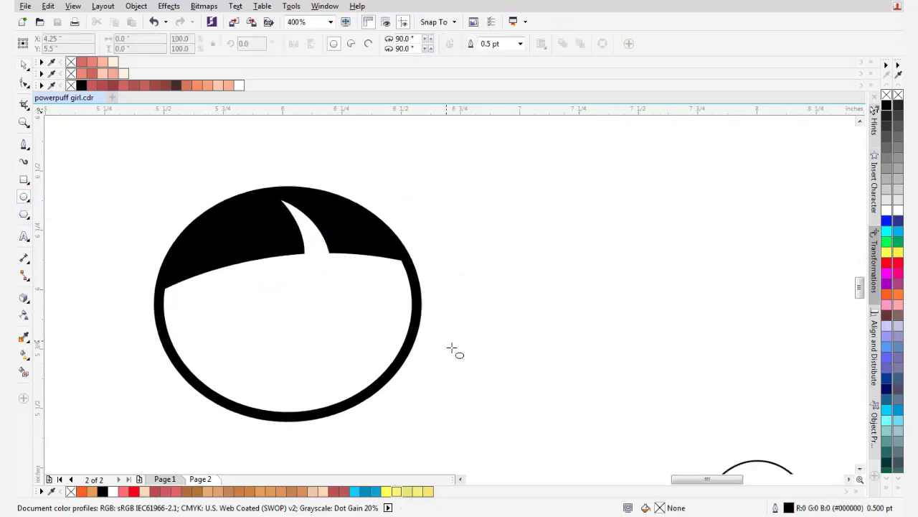
left_click_drag(350, 280, 439, 362)
key("space")
left_click_drag(392, 321, 402, 322)
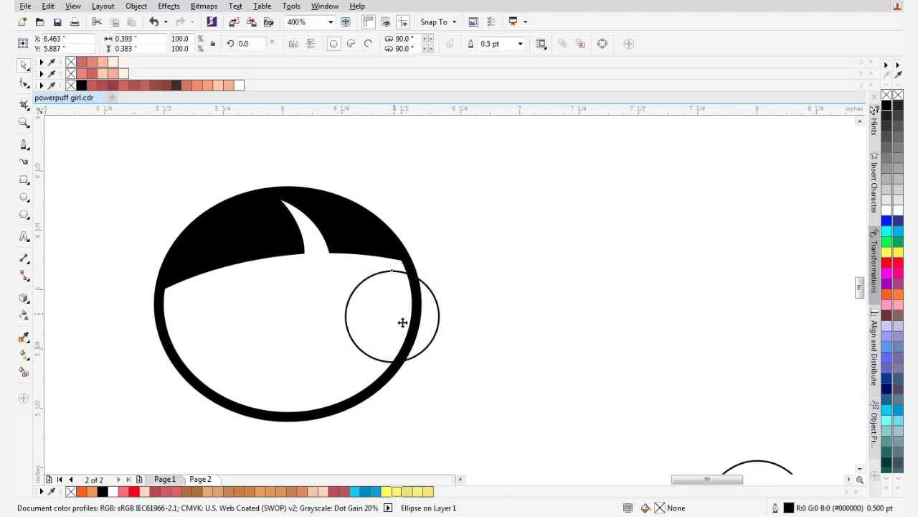
Draw a closed five-node brow shape about 0.31 × 0.17 inches ending at the hair's right corner, and raise its pointed tip
scroll(335, 289, "up", 1)
left_click(23, 144)
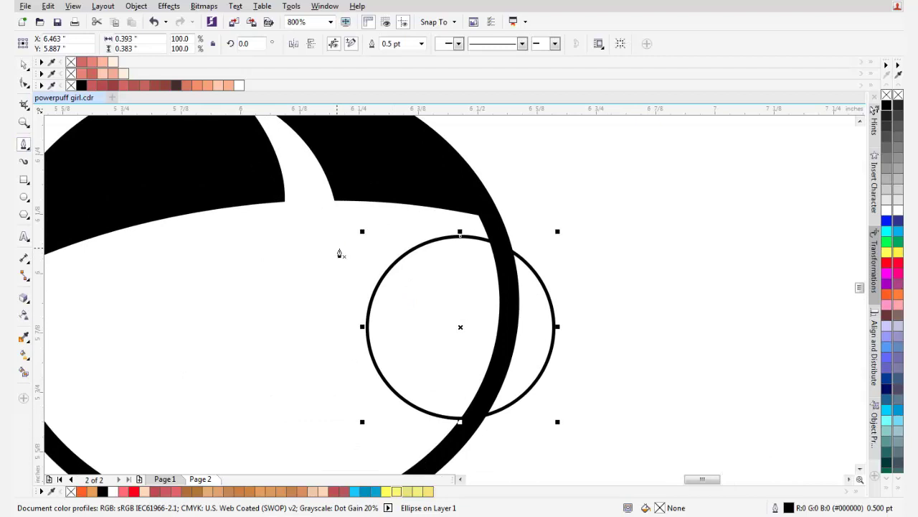
left_click(337, 249)
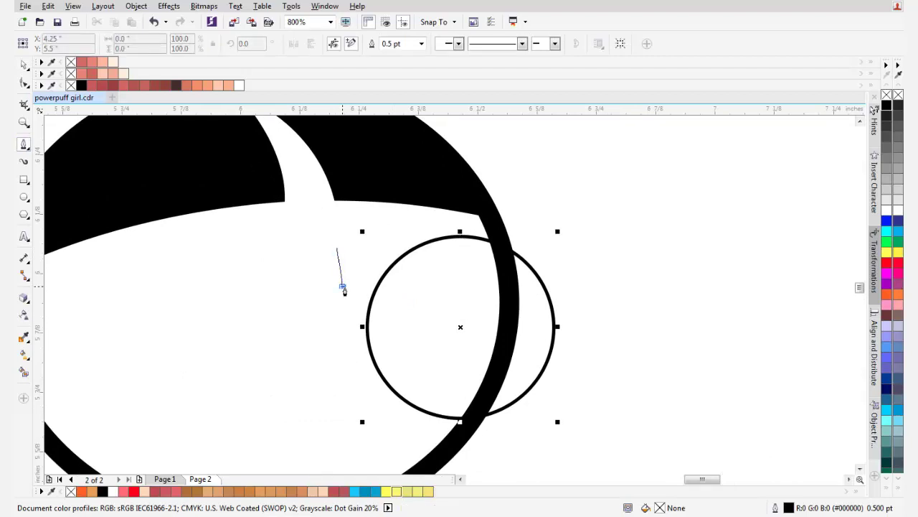
left_click(343, 289)
scroll(420, 242, "up", 1)
left_click(463, 222)
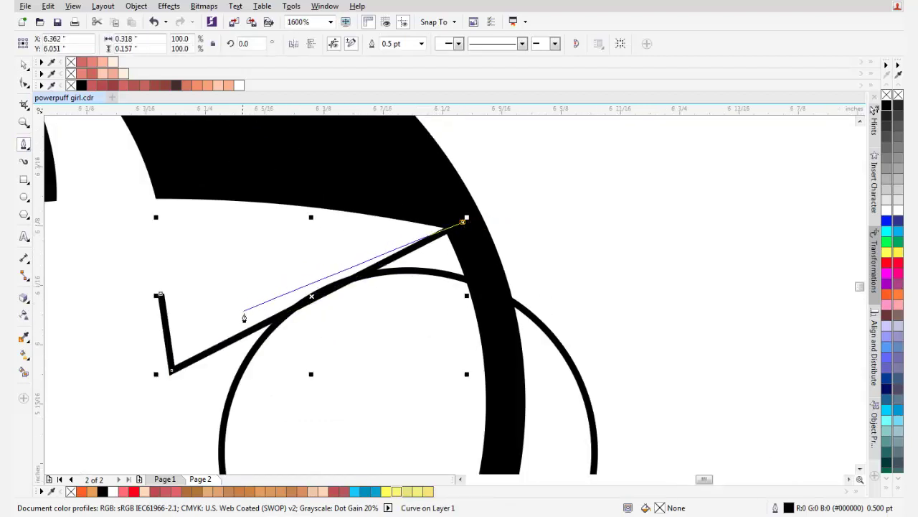
left_click(452, 215)
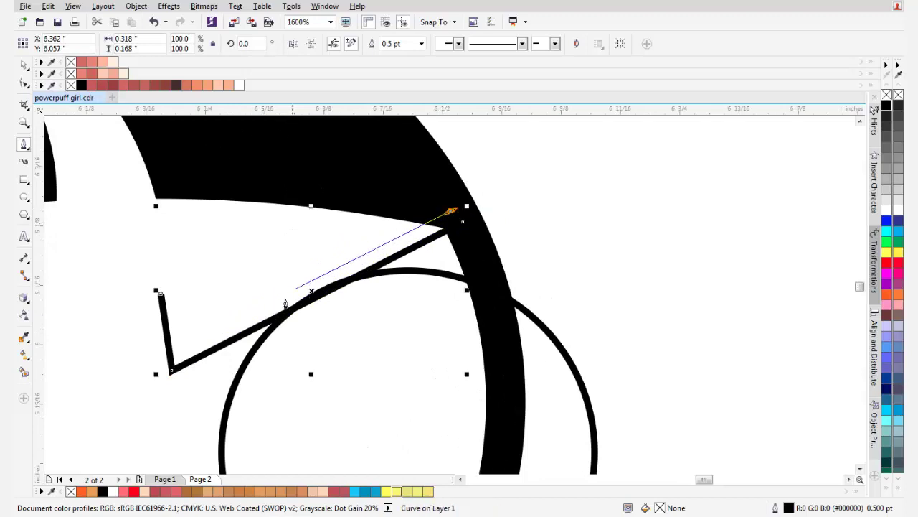
left_click(191, 336)
left_click(160, 293)
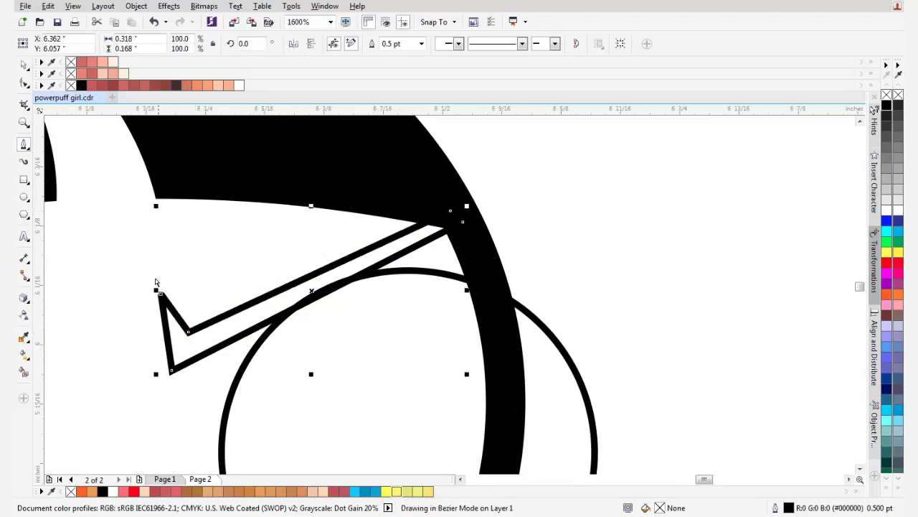
key("F10")
left_click_drag(161, 294, 166, 283)
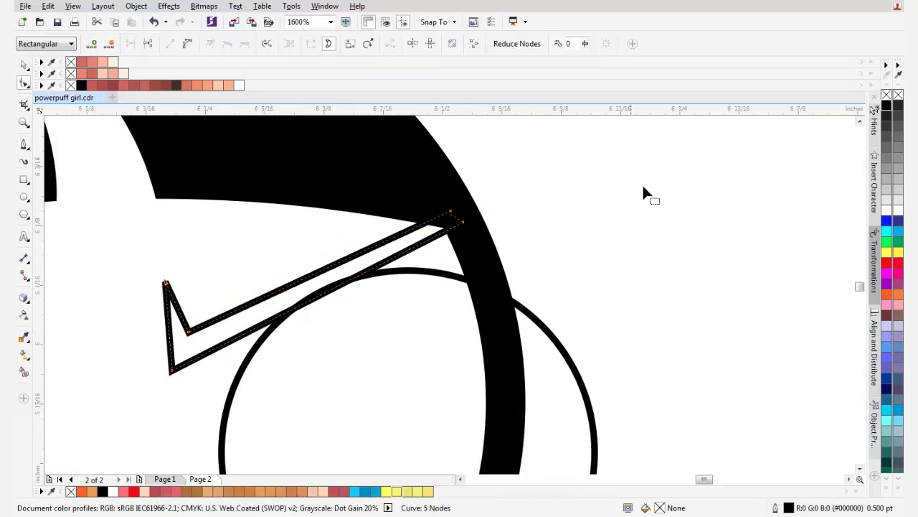
Fill the brow shape with black and set its outline width to None
left_click(887, 105)
key("space")
left_click(404, 44)
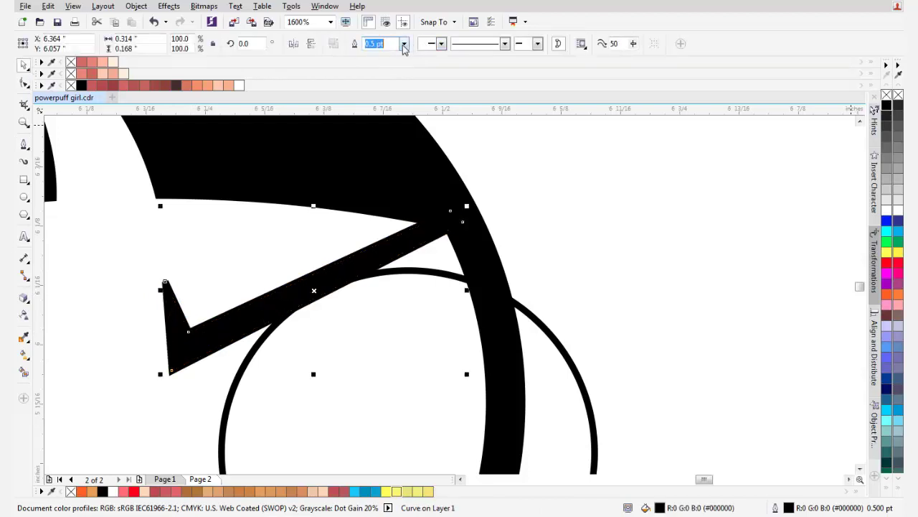
left_click(383, 57)
Move the brow shape slightly upward so it overlaps the hair's lower edge
left_click_drag(238, 335, 269, 299)
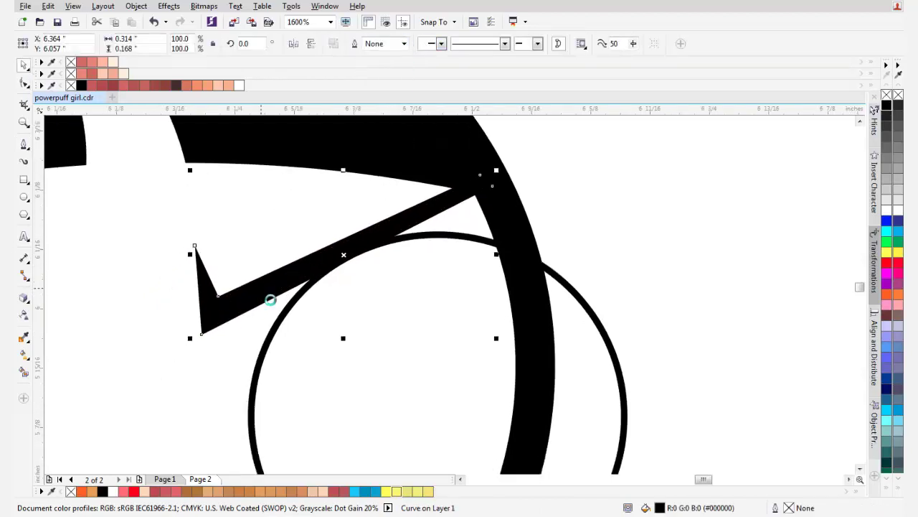
scroll(325, 285, "down", 2)
scroll(349, 261, "up", 1)
key("space")
scroll(343, 276, "up", 1)
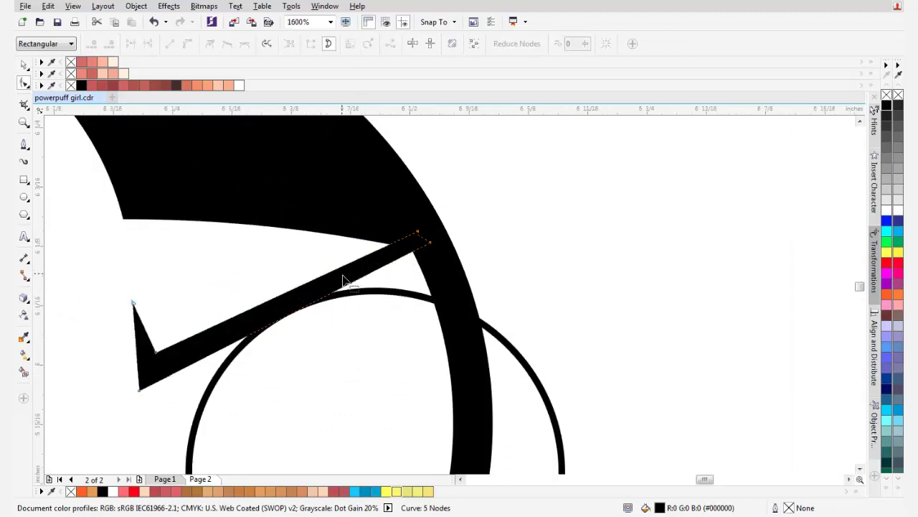
key("space")
left_click_drag(343, 276, 345, 255)
scroll(262, 280, "down", 2)
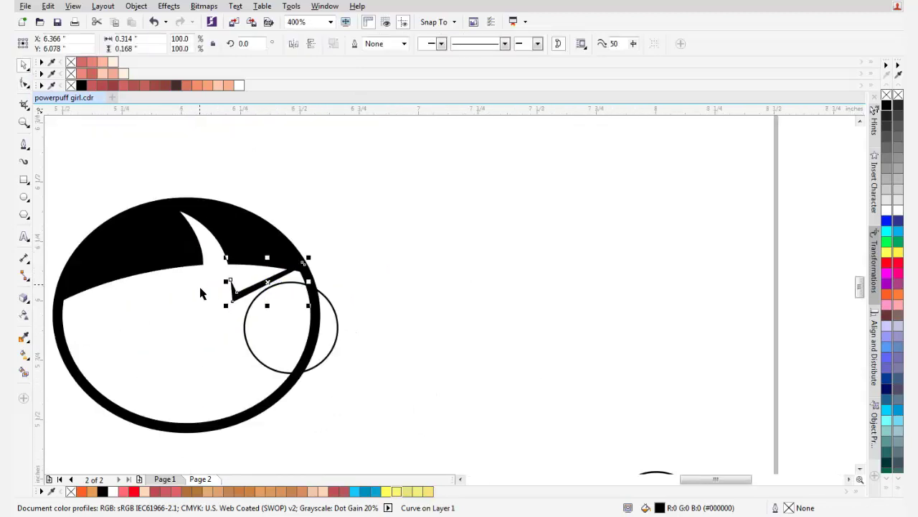
Reshape the brow's upper end by moving its node down toward the corner where the hair meets the head outline
scroll(201, 293, "up", 2)
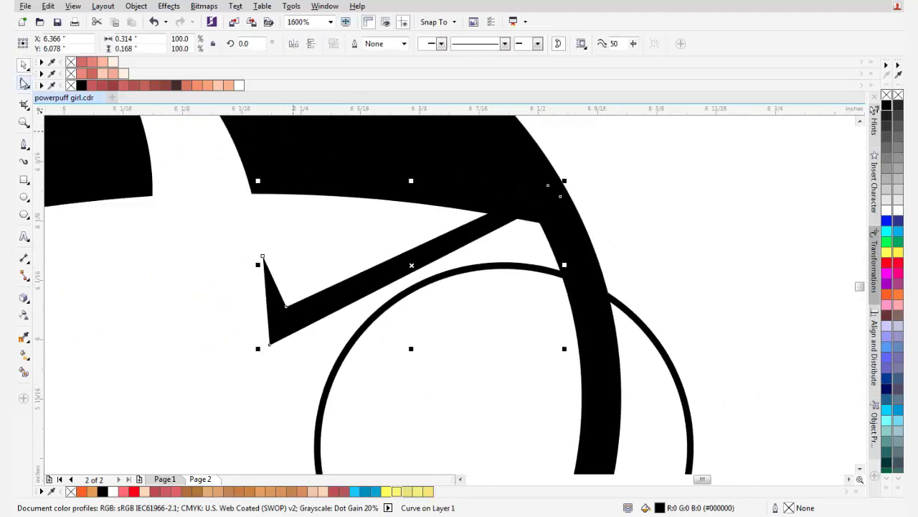
left_click(23, 83)
left_click(517, 231)
left_click_drag(516, 232, 512, 240)
scroll(418, 292, "down", 1)
Move the eye ellipse up beneath the brow and narrow it to about 0.358 inches wide
key("space")
left_click_drag(426, 369, 410, 357)
scroll(463, 349, "down", 2)
scroll(361, 341, "up", 1)
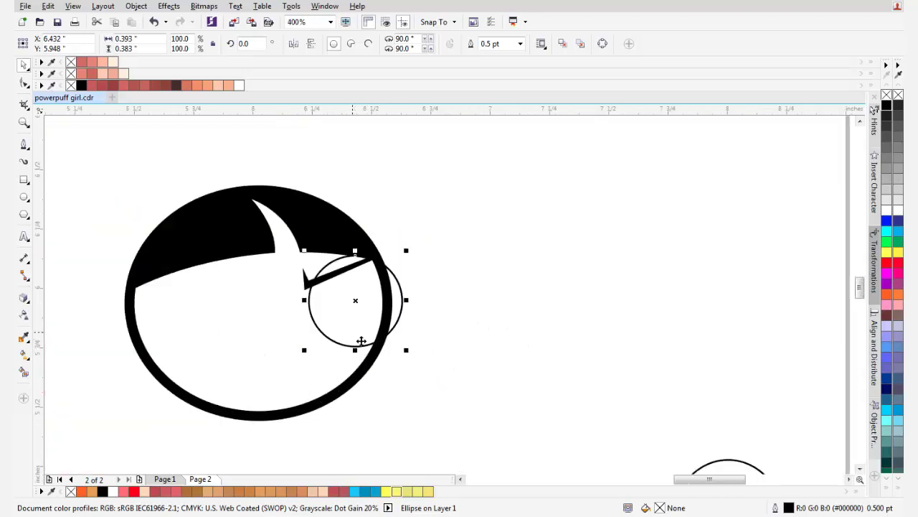
scroll(346, 340, "up", 1)
left_click_drag(280, 273, 298, 275)
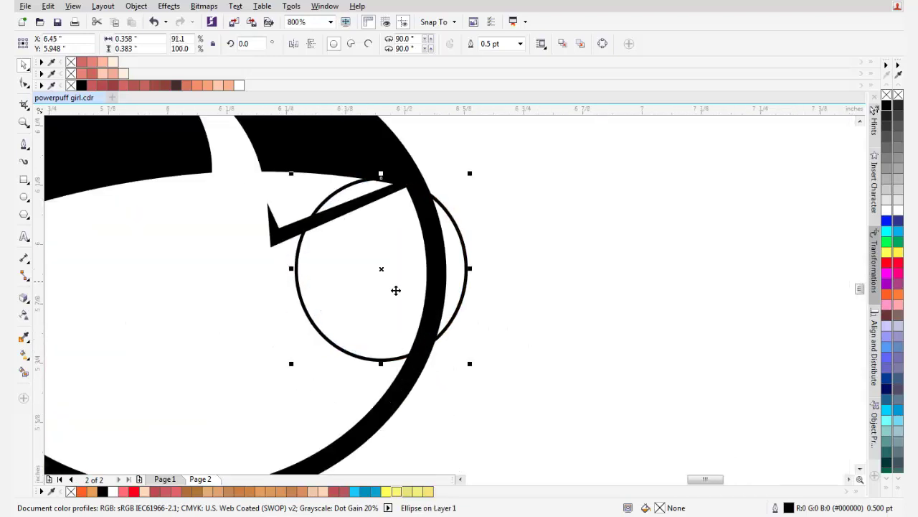
left_click_drag(396, 289, 389, 277)
scroll(430, 259, "down", 1)
scroll(450, 212, "up", 1)
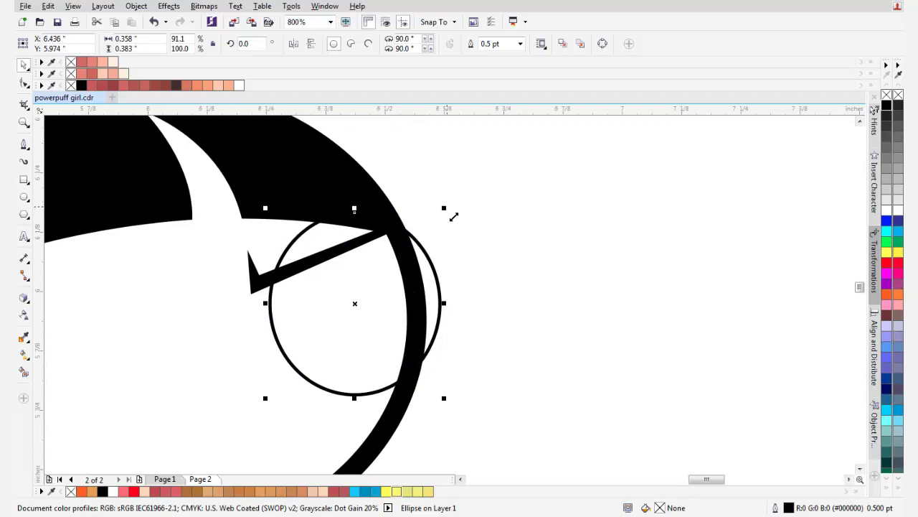
Enlarge the eye ellipse to about 0.408 × 0.436 inches and shift it slightly to align with the brow
left_click_drag(445, 208, 469, 183)
left_click_drag(365, 340, 357, 349)
scroll(359, 366, "down", 1)
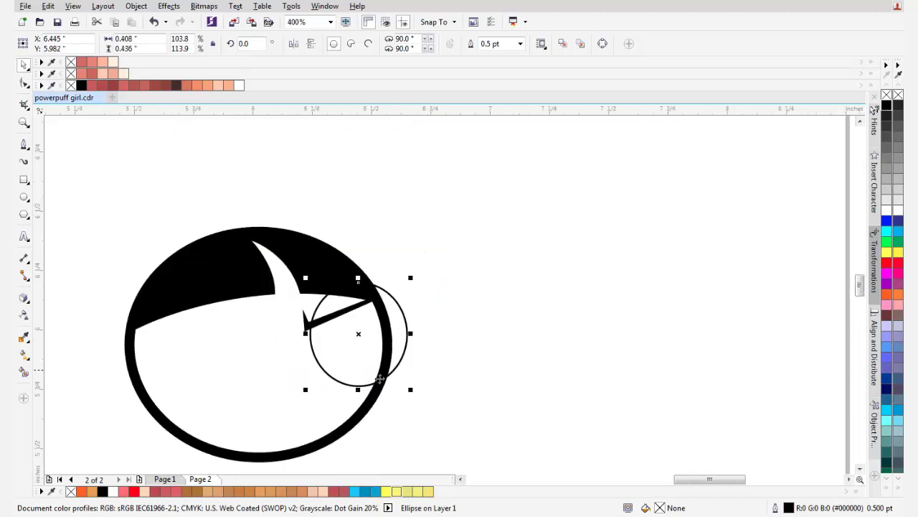
scroll(353, 343, "up", 1)
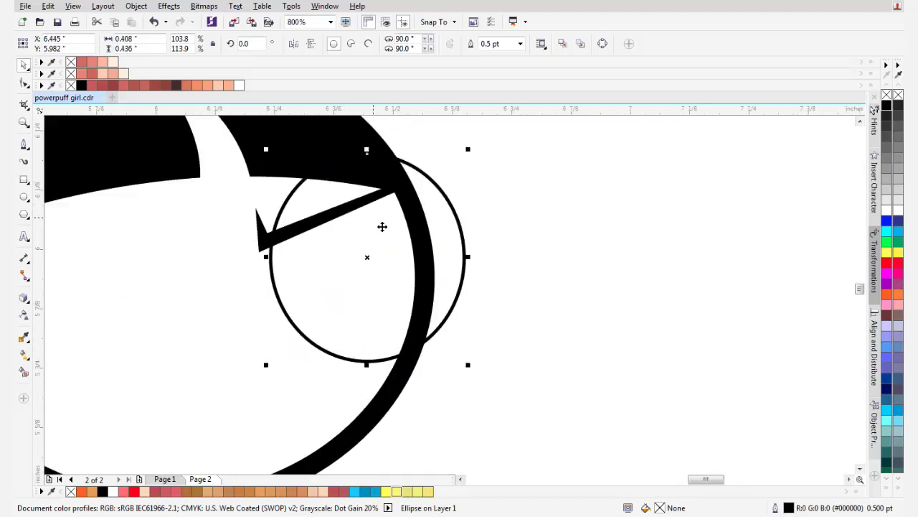
scroll(383, 227, "up", 1)
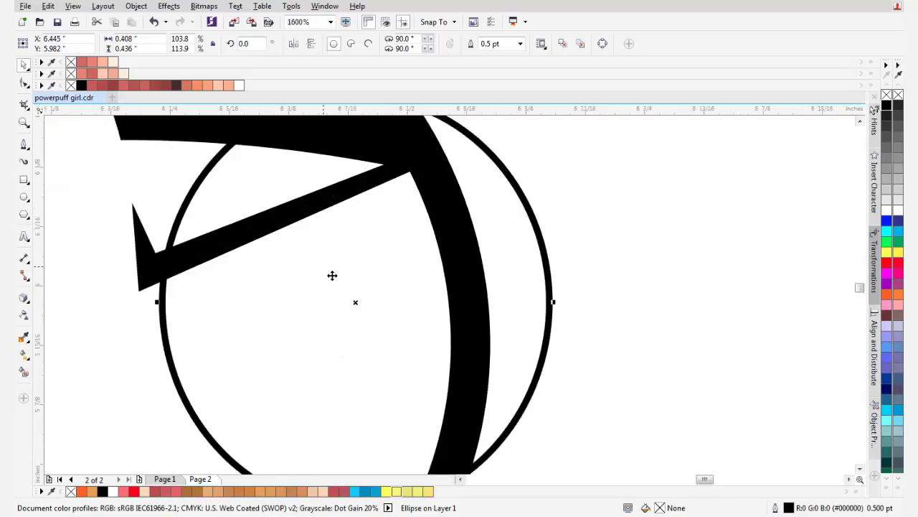
left_click_drag(332, 275, 323, 281)
Create an intersection of the eye ellipse and the head ellipse, and move the original eye ellipse outside the head
scroll(370, 241, "down", 2)
scroll(359, 251, "up", 1)
scroll(227, 292, "down", 1)
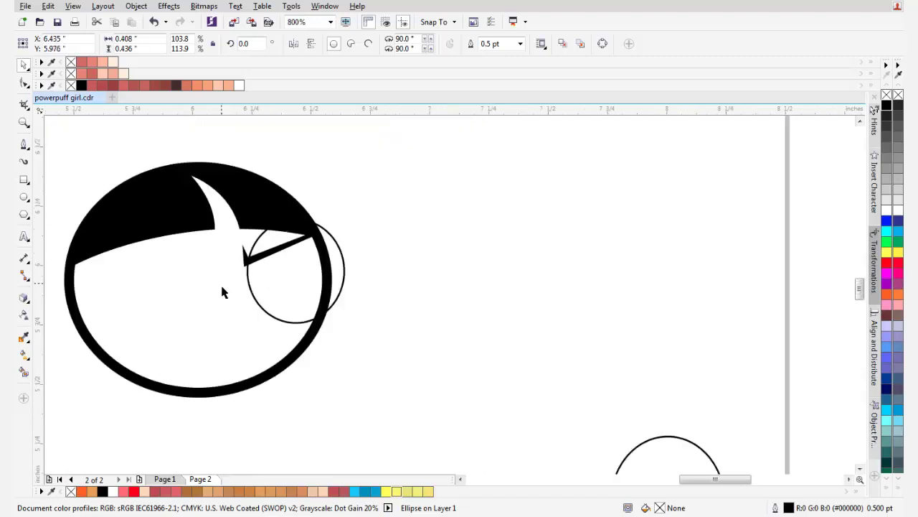
left_click(291, 287, "shift")
left_click(388, 45)
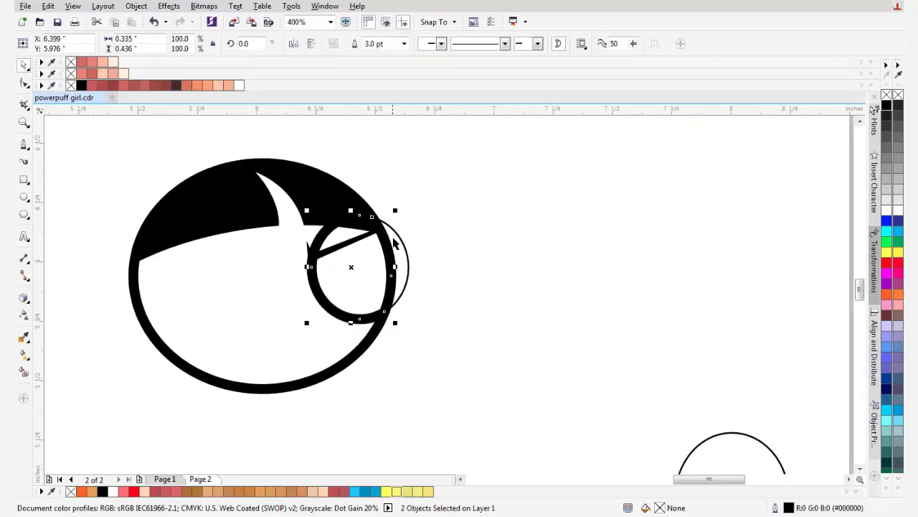
left_click_drag(404, 277, 537, 300)
Draw a closed polygon along the brow line enclosing the eye's top portion, and select it together with the eye shape
scroll(348, 269, "up", 1)
scroll(356, 277, "up", 2)
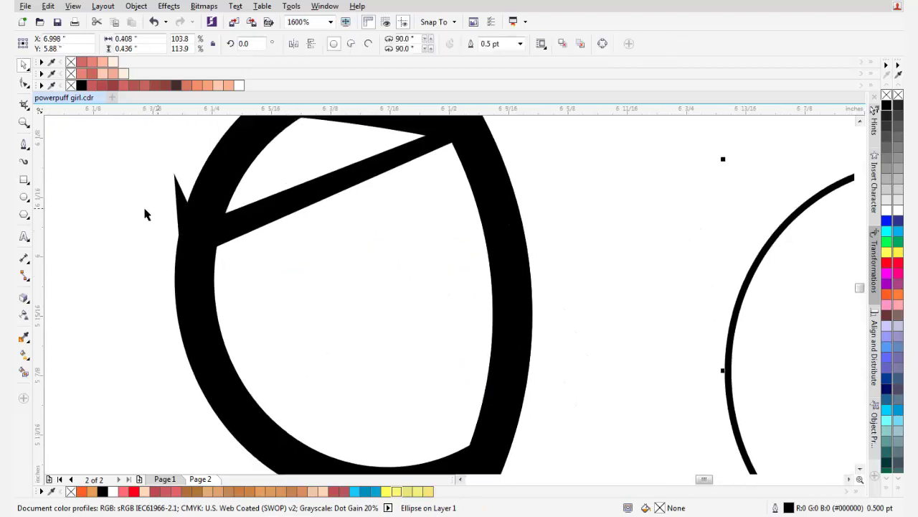
left_click(23, 147)
left_click(148, 263)
left_click_drag(375, 186, 317, 244)
left_click(460, 172)
scroll(478, 175, "down", 1)
left_click_drag(480, 187, 451, 231)
left_click(335, 135)
left_click(225, 218)
left_click(255, 296)
key("space")
left_click(335, 322, "shift")
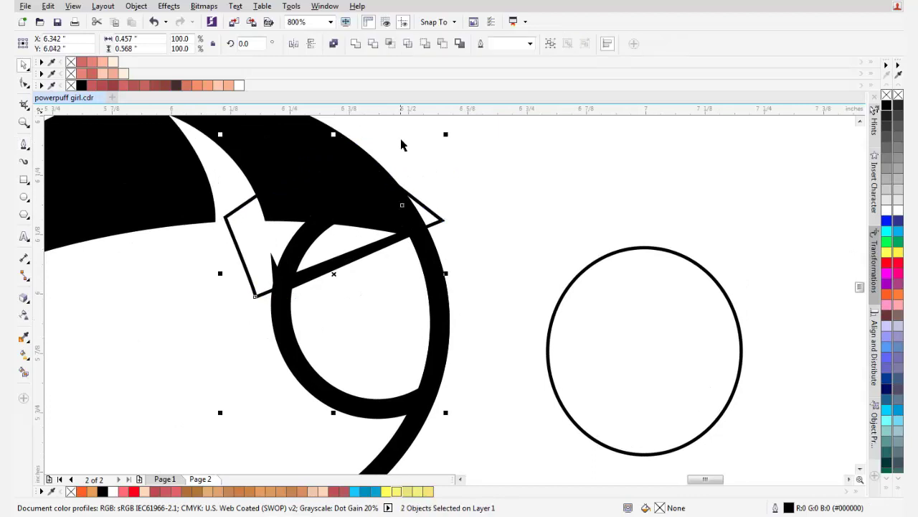
Trim the eye shape with the polygon along the brow line, and set the eye's outline width to 1.0 pt
left_click(376, 43)
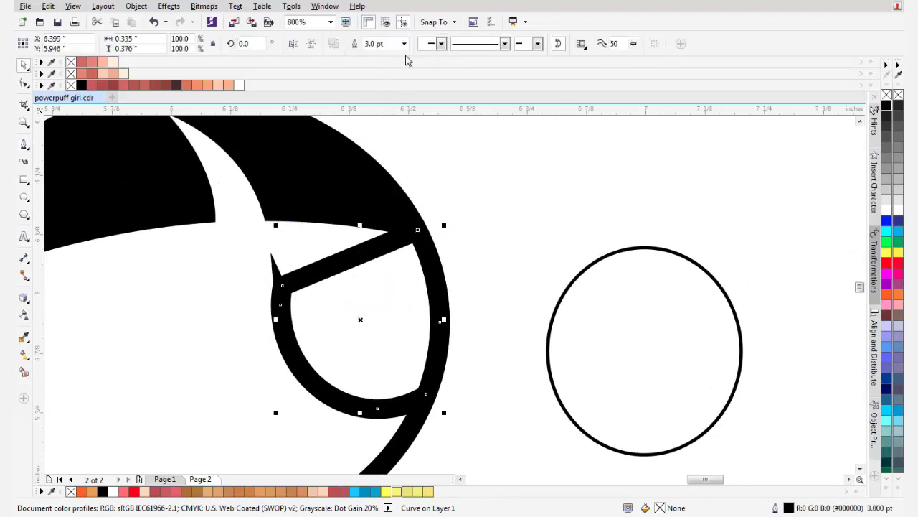
left_click(404, 44)
left_click(381, 92)
scroll(396, 267, "down", 2)
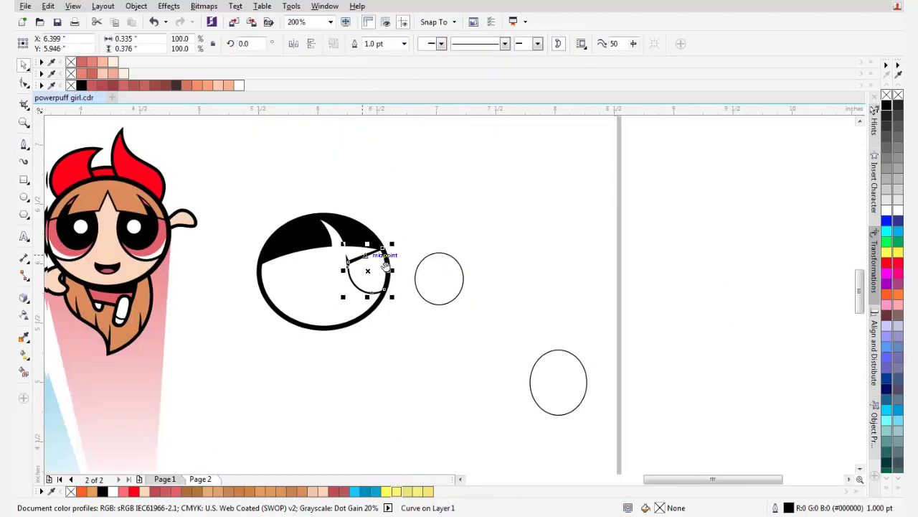
scroll(214, 273, "up", 2)
Examine the outline of the finished red-haired character's eye and compare it with the new eye's outline
left_click(203, 311)
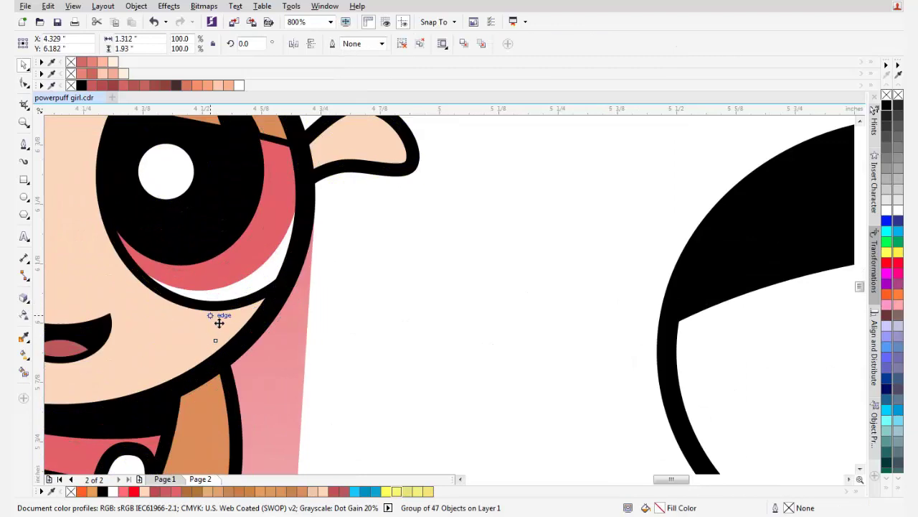
scroll(218, 317, "down", 2)
scroll(313, 324, "up", 1)
scroll(125, 272, "up", 1)
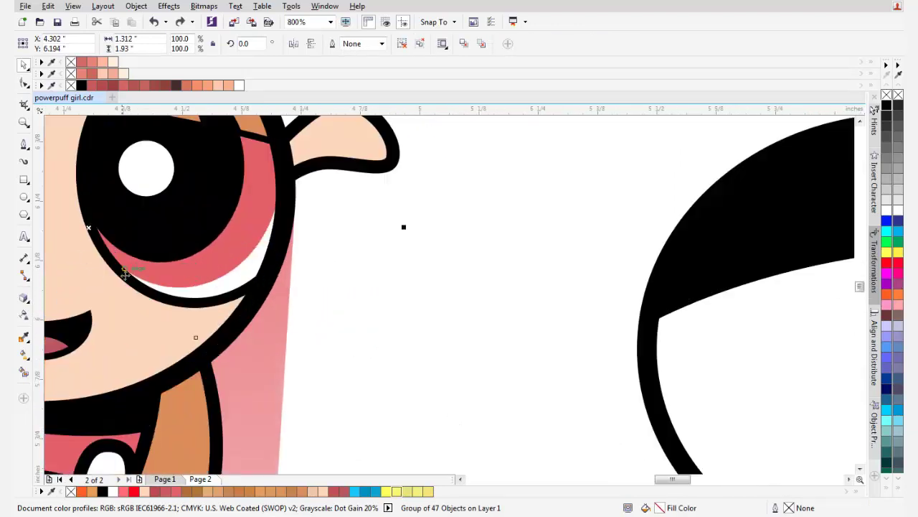
scroll(132, 271, "down", 2)
scroll(474, 320, "up", 3)
left_click(461, 315)
scroll(365, 289, "down", 1)
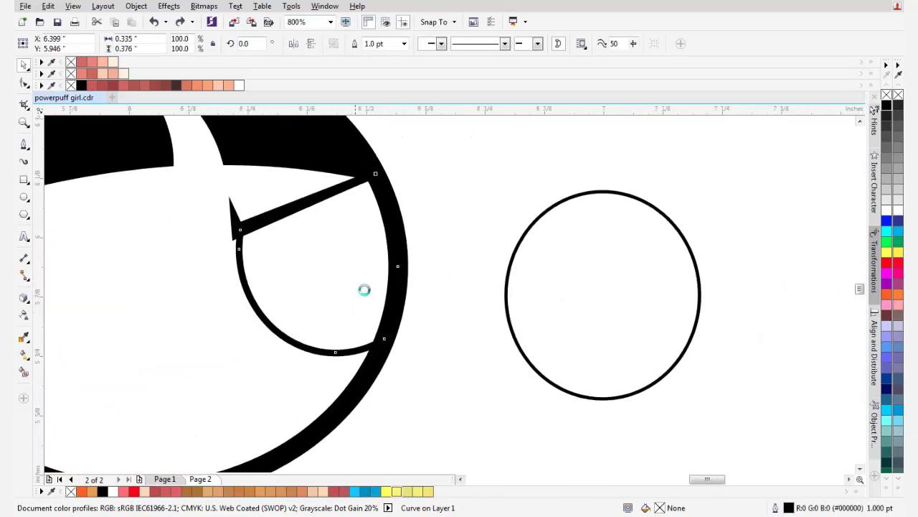
scroll(334, 285, "up", 1)
scroll(312, 250, "down", 1)
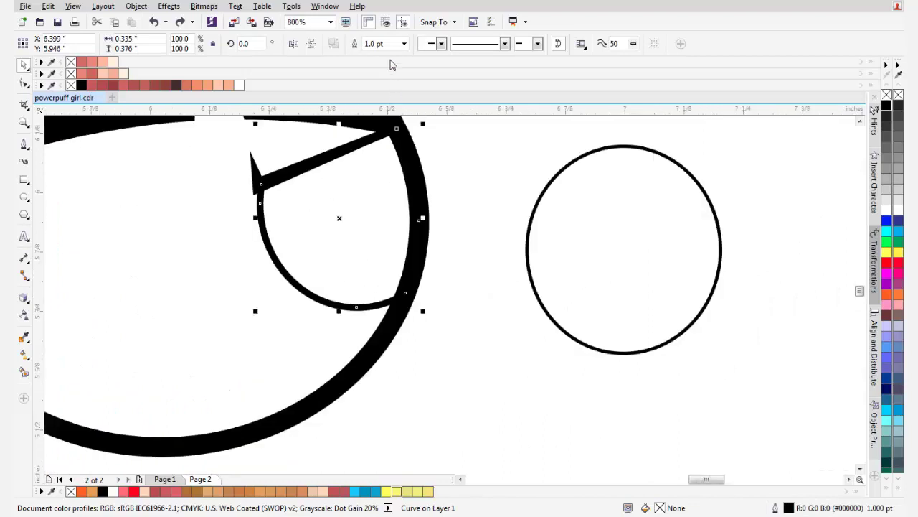
Set the outline width of the new eye shape to 1.5 pt
left_click(404, 44)
left_click(385, 103)
key("Escape")
scroll(350, 214, "down", 1)
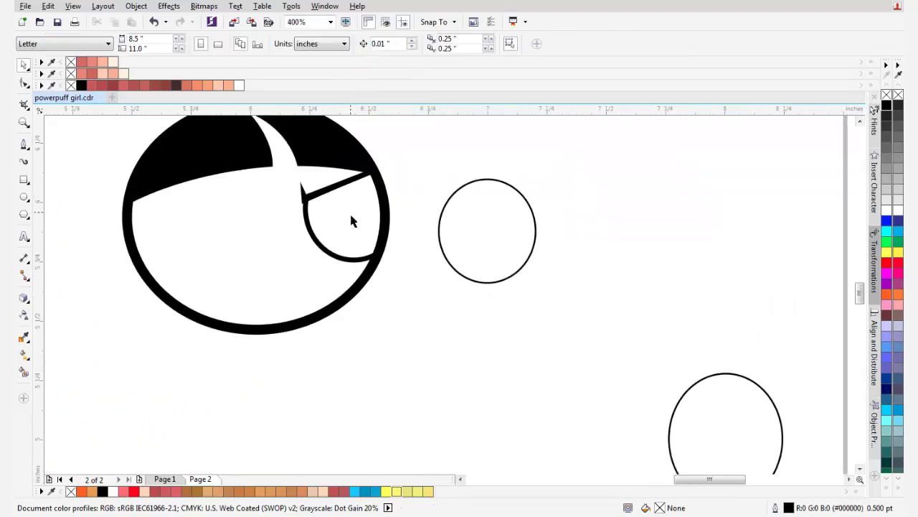
scroll(371, 217, "up", 1)
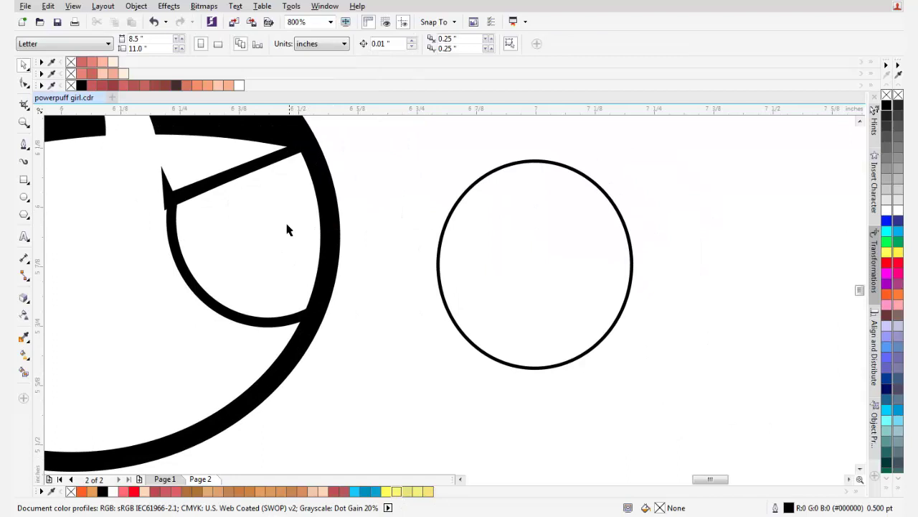
Create one copy of the spare eye ellipse outside the head at 100% scale
left_click(485, 256)
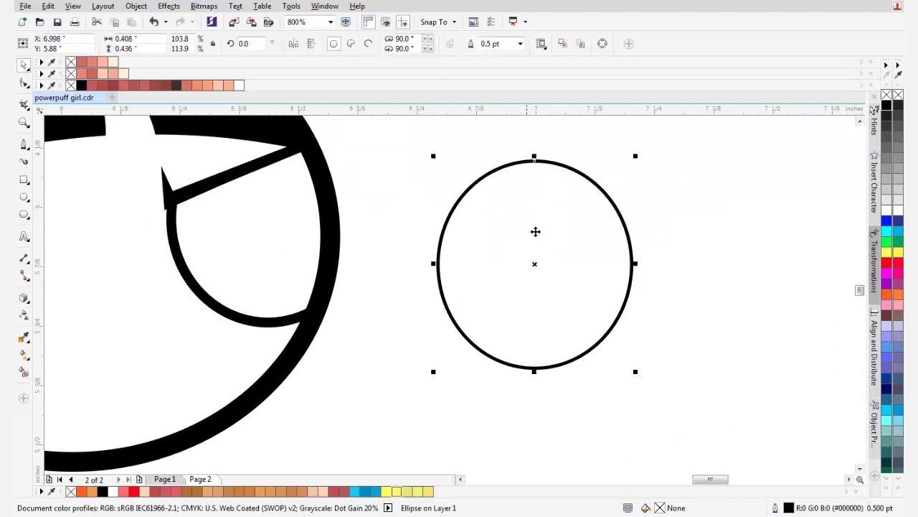
right_click(511, 276)
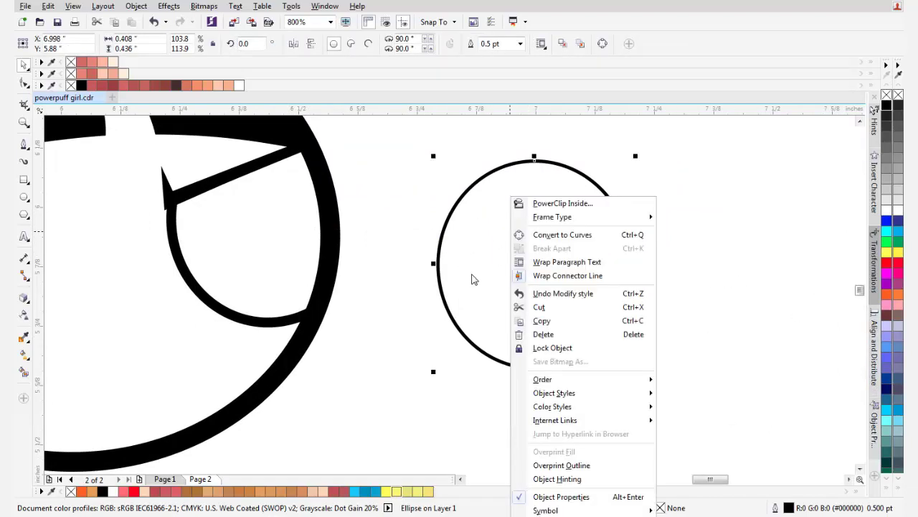
left_click(468, 252)
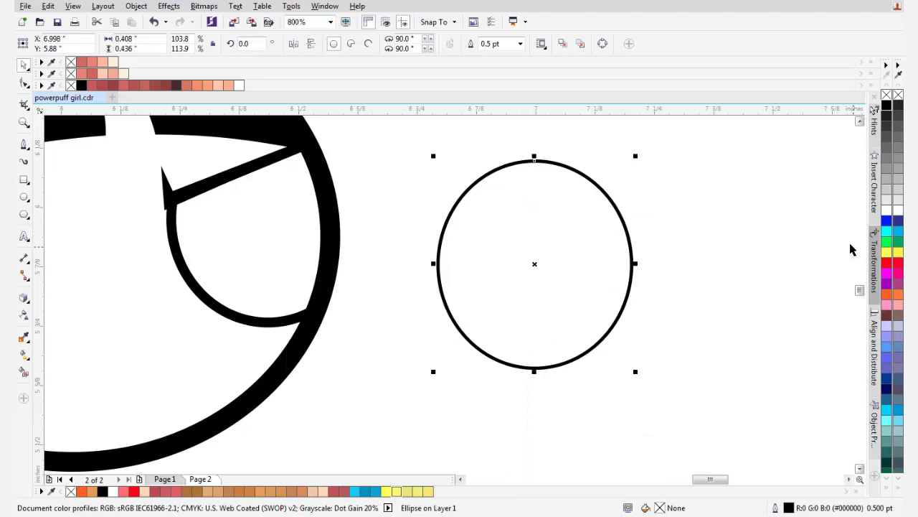
left_click(135, 7)
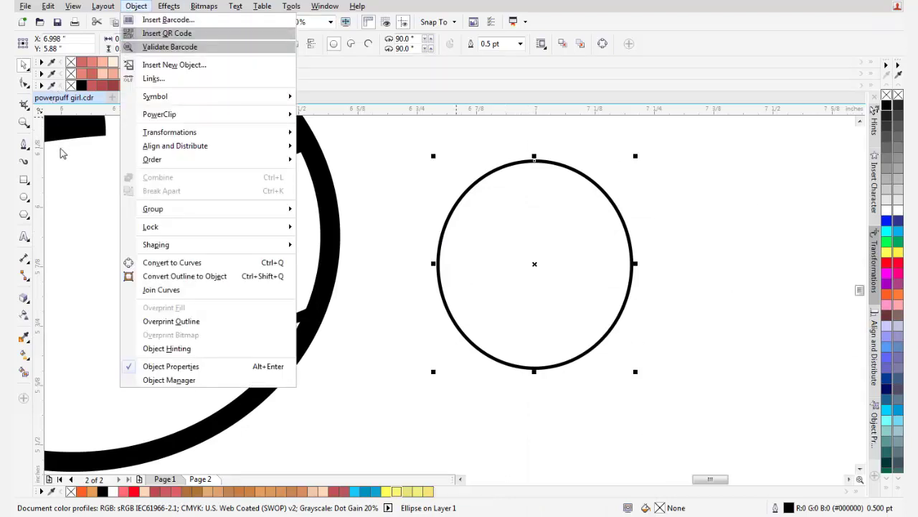
left_click(559, 250)
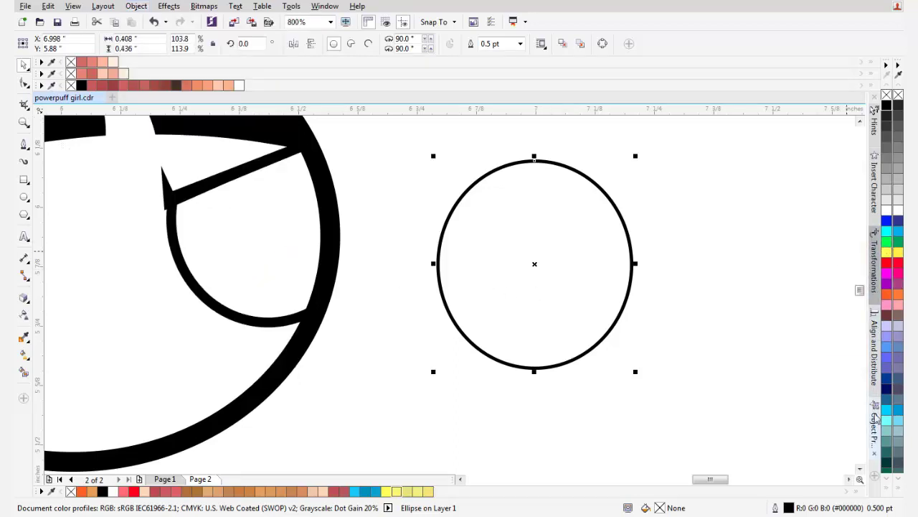
left_click(873, 265)
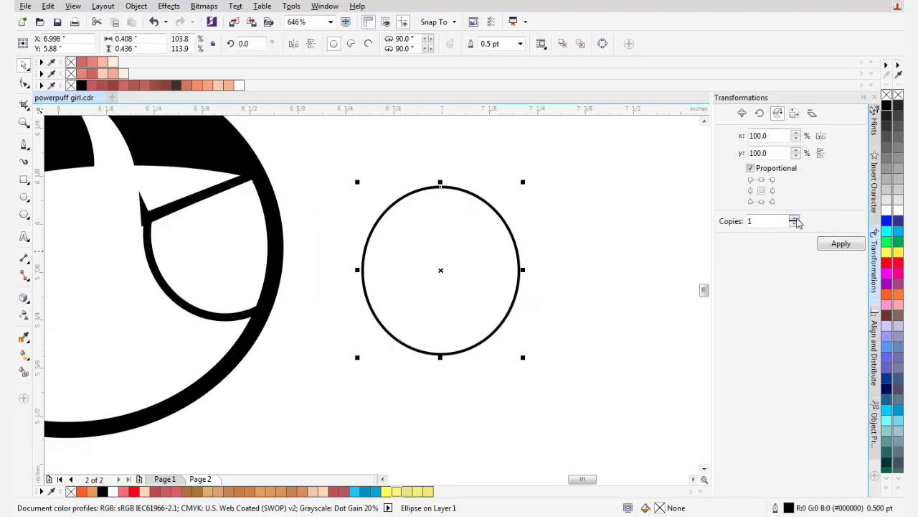
left_click(772, 191)
left_click(845, 245)
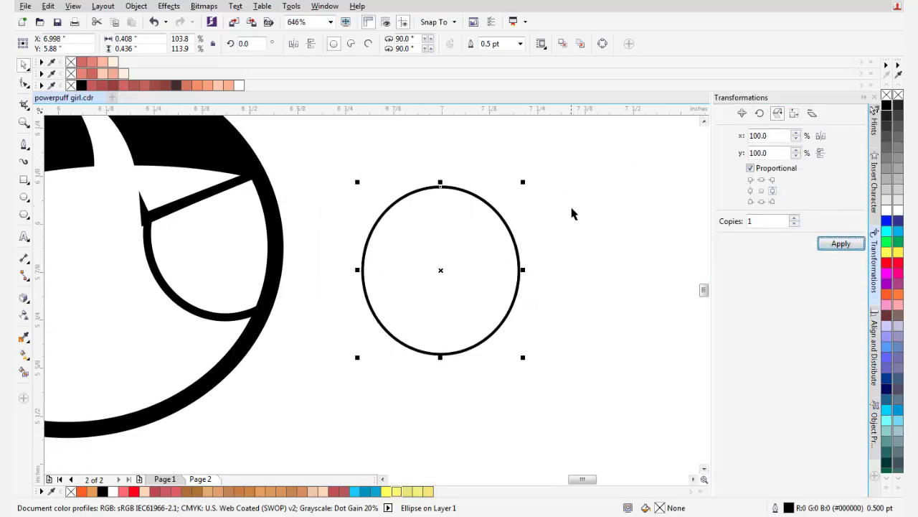
Separate the two identical ellipses and place one over the eye, overlapping the brow and the head's edge
left_click_drag(487, 243, 544, 325)
left_click_drag(467, 279, 530, 283)
left_click_drag(448, 234, 499, 246)
left_click_drag(495, 245, 275, 187)
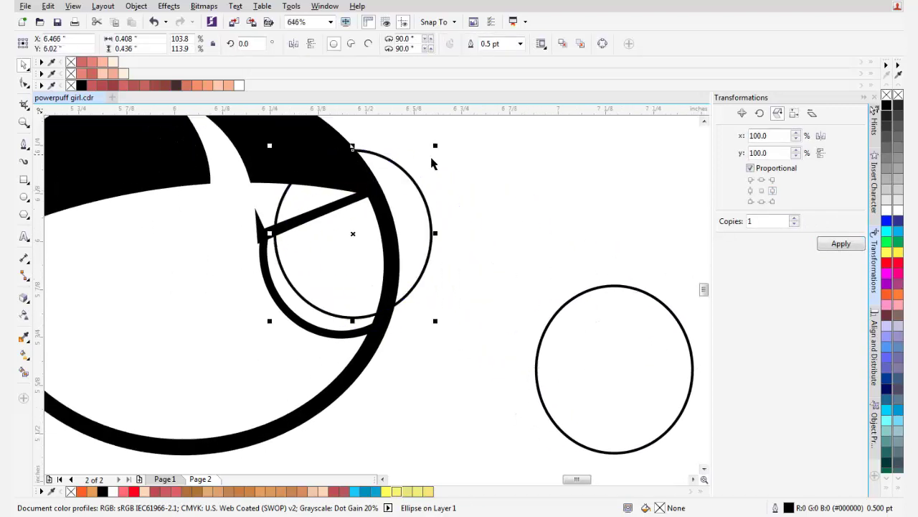
Shrink the ellipse over the eye to about 0.359 × 0.384 inches and shift it slightly upward
left_click_drag(441, 160, 417, 166)
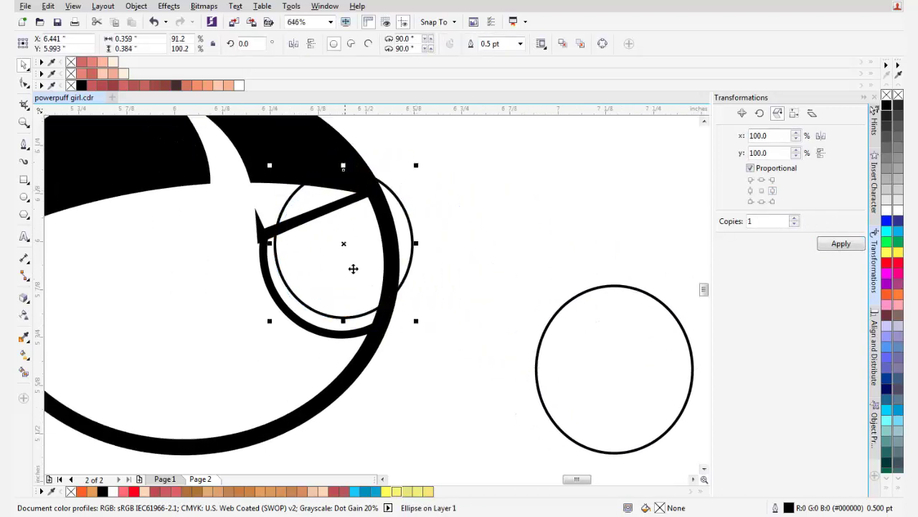
scroll(352, 266, "up", 3)
left_click_drag(361, 269, 381, 273)
scroll(363, 257, "down", 2)
scroll(362, 272, "up", 4)
scroll(421, 230, "down", 2)
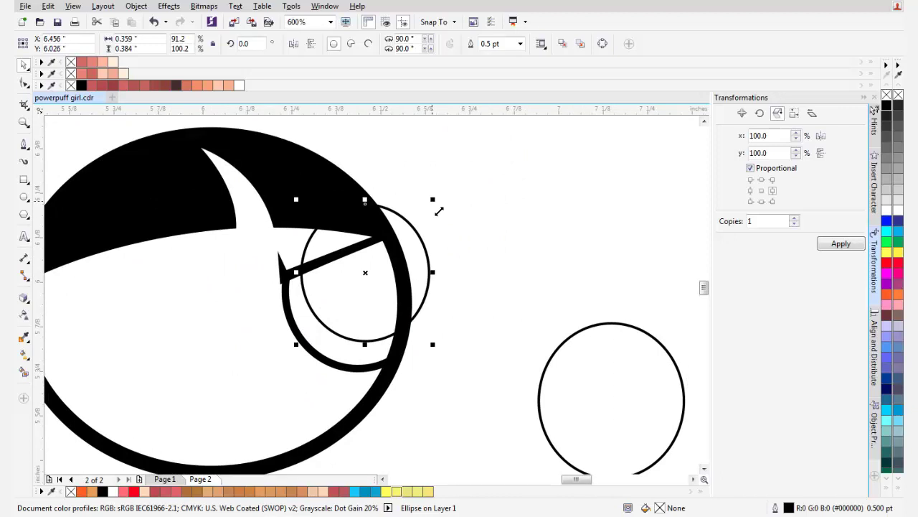
Create an intersection of the smaller ellipse and the eye shape, and delete the ellipse used for it
left_click_drag(434, 201, 494, 349)
scroll(341, 340, "up", 1)
left_click(331, 351, "shift")
left_click(392, 45)
key("Delete")
left_click(377, 270)
scroll(421, 258, "down", 1)
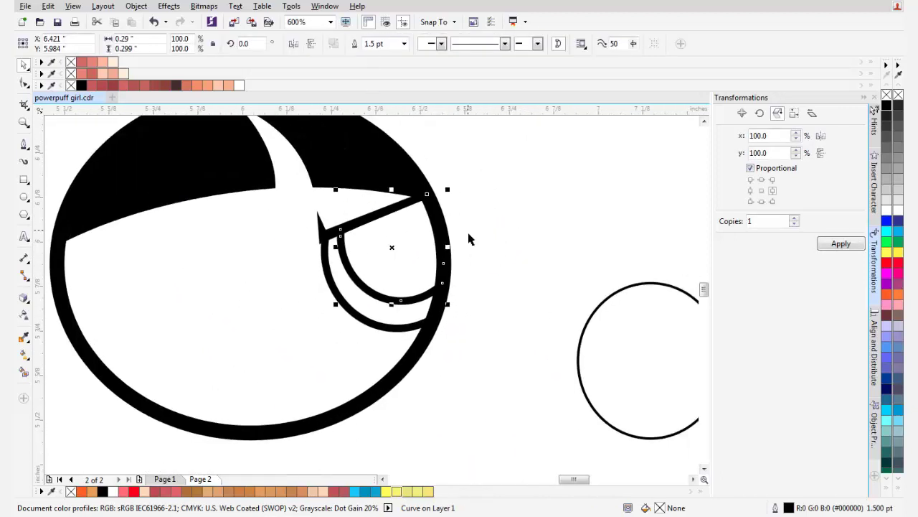
Fill the inner eye shape with black and remove its outline
left_click(887, 105)
left_click(404, 44)
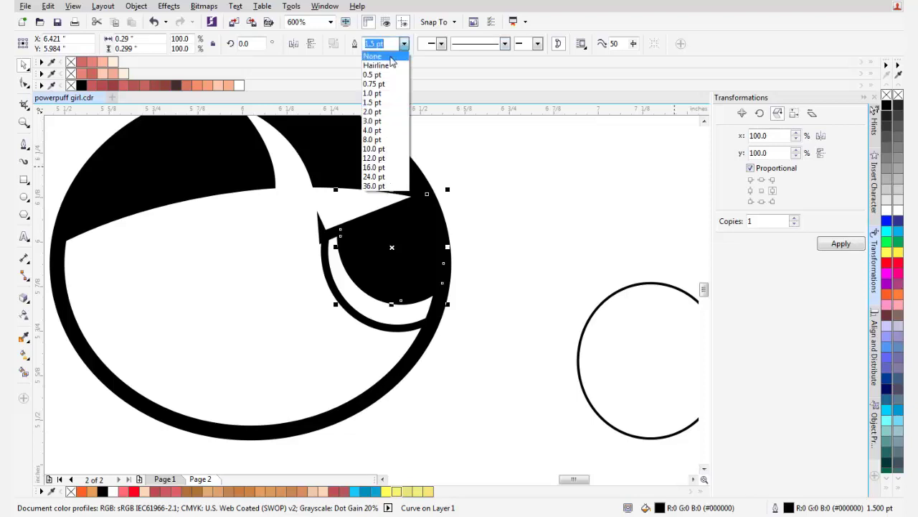
left_click(394, 59)
key("Escape")
scroll(344, 266, "down", 2)
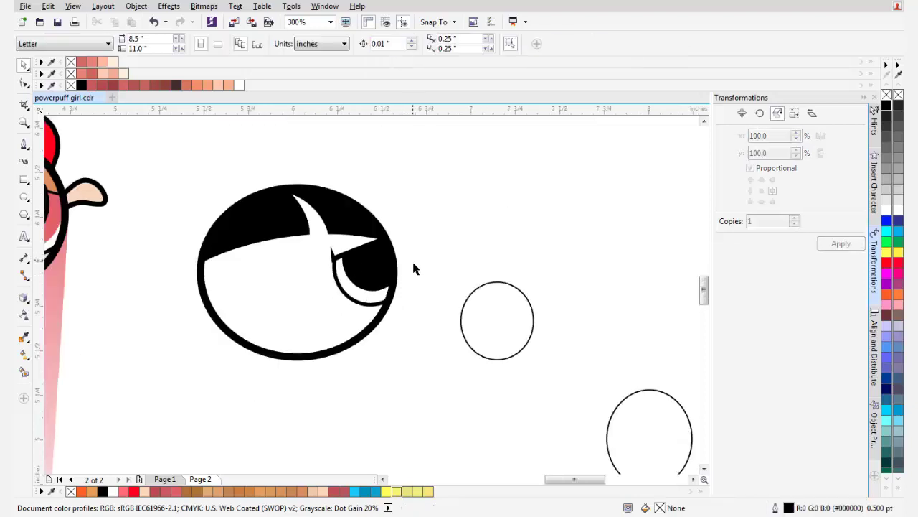
Move the remaining copied ellipse onto the black pupil, fill it white and shrink it to about 0.154 × 0.165 inches
scroll(413, 267, "up", 1)
scroll(528, 335, "down", 1)
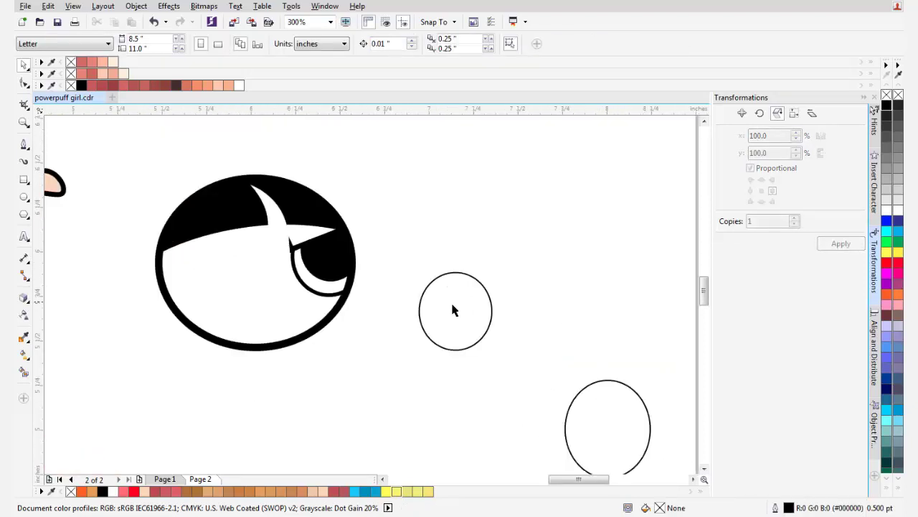
scroll(455, 308, "up", 1)
left_click_drag(454, 308, 214, 202)
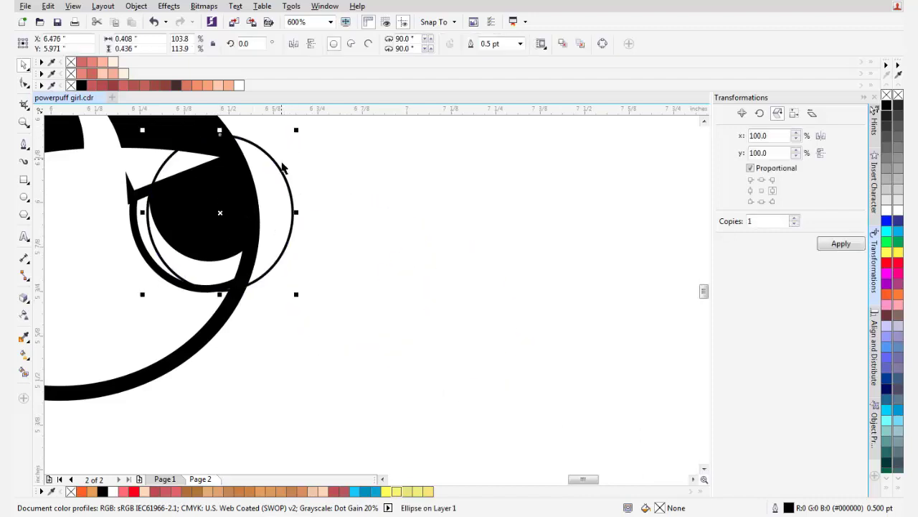
left_click(888, 208)
left_click_drag(305, 140, 260, 160)
scroll(233, 204, "up", 1)
left_click_drag(283, 229, 246, 193)
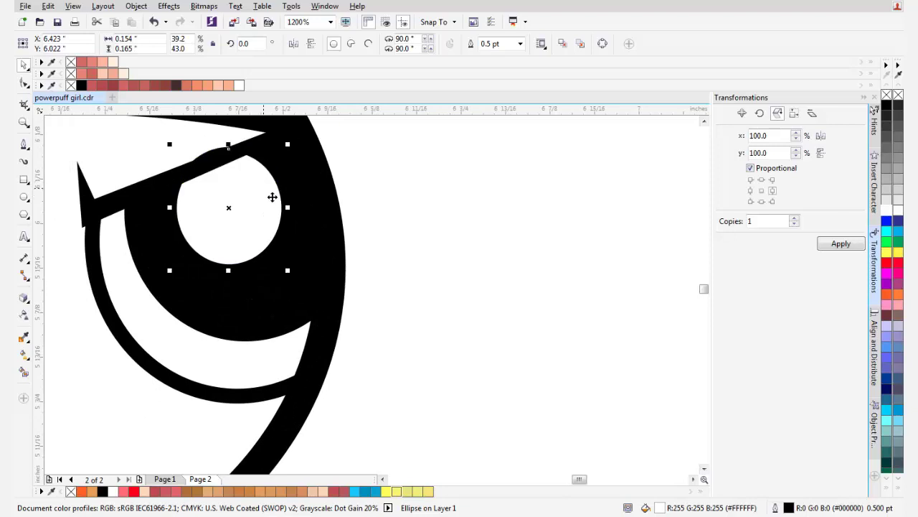
Narrow the white highlight to about 0.142 inches, rotate it about 14.7° and fit it beneath the brow line
left_click_drag(299, 218, 288, 217)
left_click(263, 203)
left_click_drag(280, 146, 264, 135)
left_click_drag(259, 203, 266, 209)
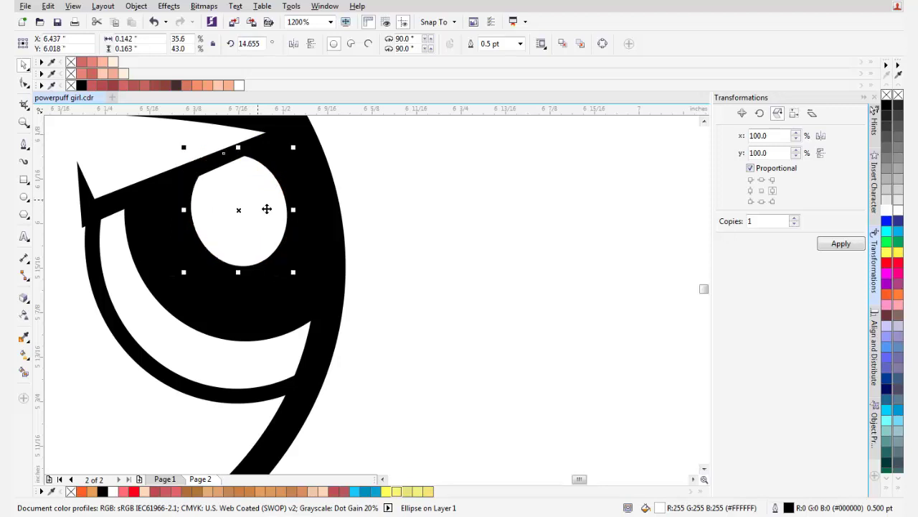
Remove the white highlight's outline and shrink the highlight slightly
left_click(519, 44)
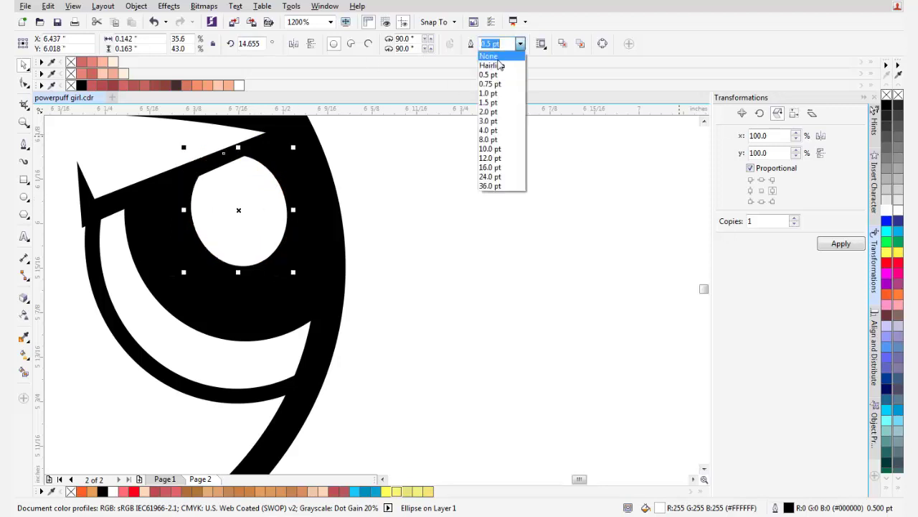
left_click(493, 56)
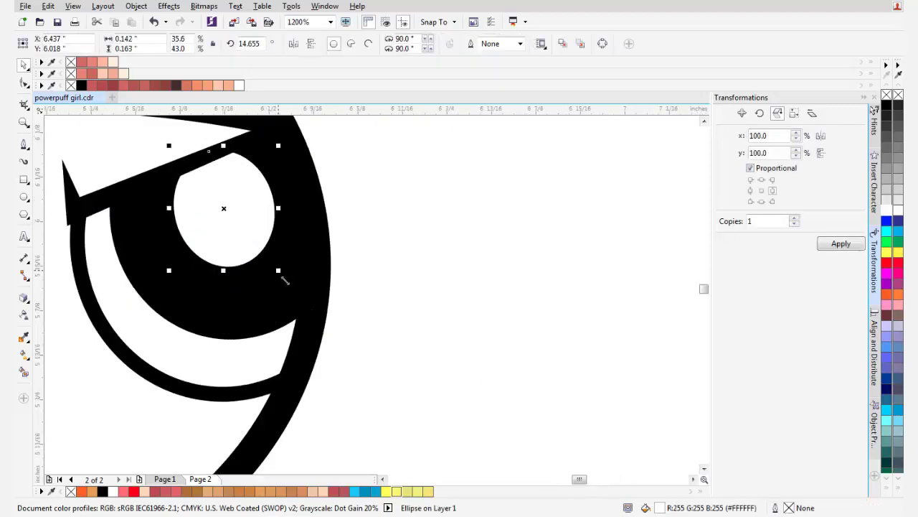
left_click_drag(285, 280, 267, 257)
scroll(244, 219, "left", 3)
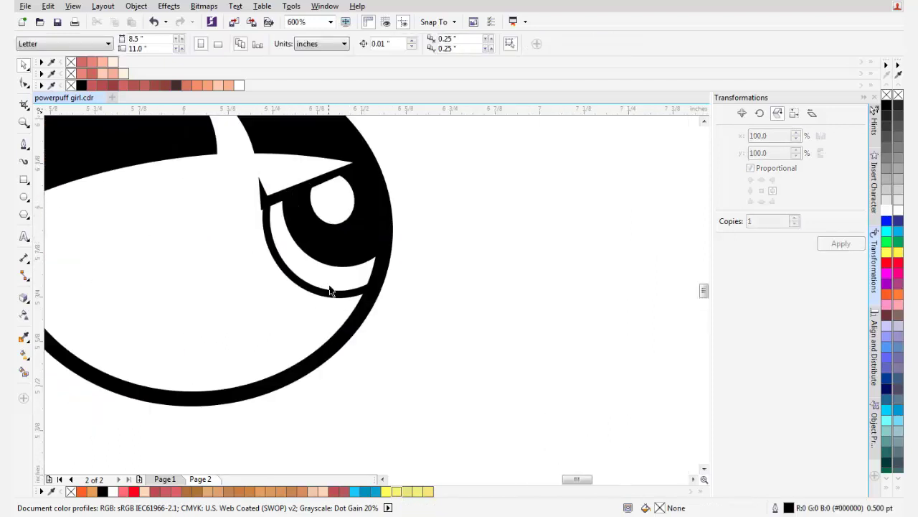
Give the outer eye shape a uniform green fill of RGB 65, 181, 27, leaving the document's default properties as they are
left_click(328, 289)
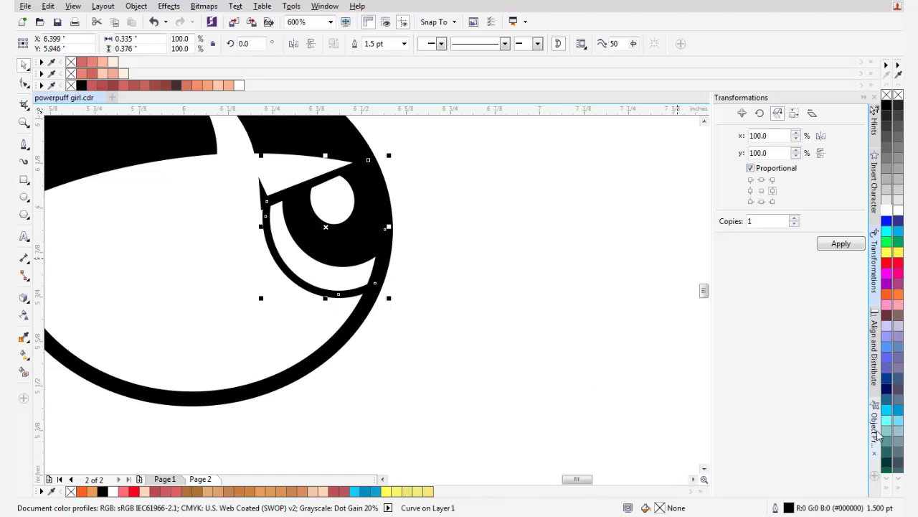
left_click(875, 429)
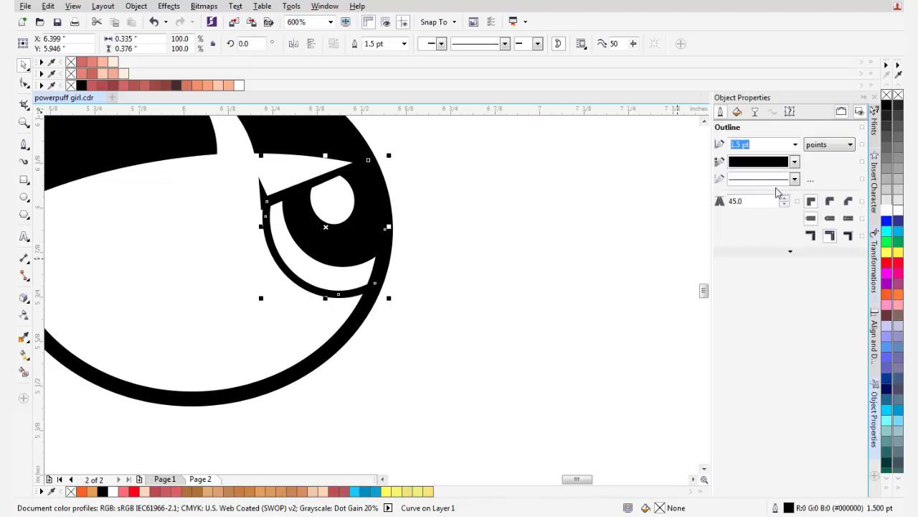
left_click(737, 112)
left_click(739, 145)
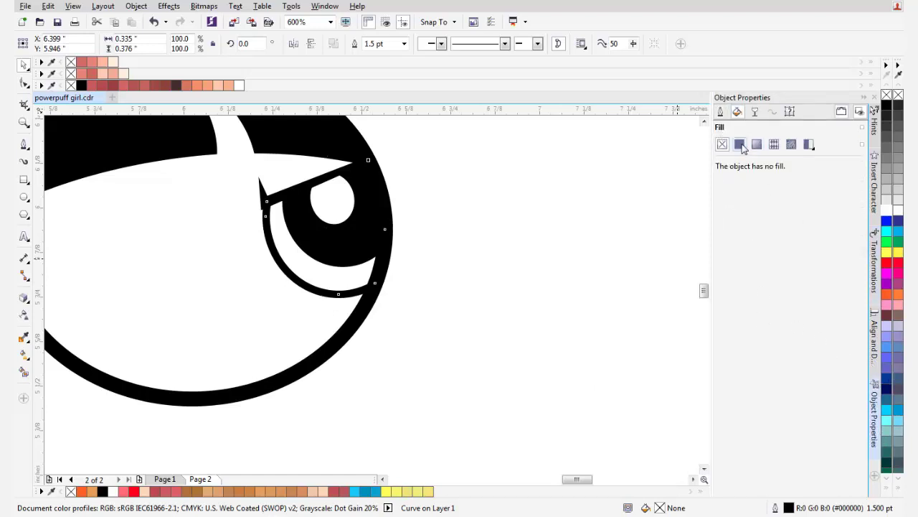
left_click(767, 241)
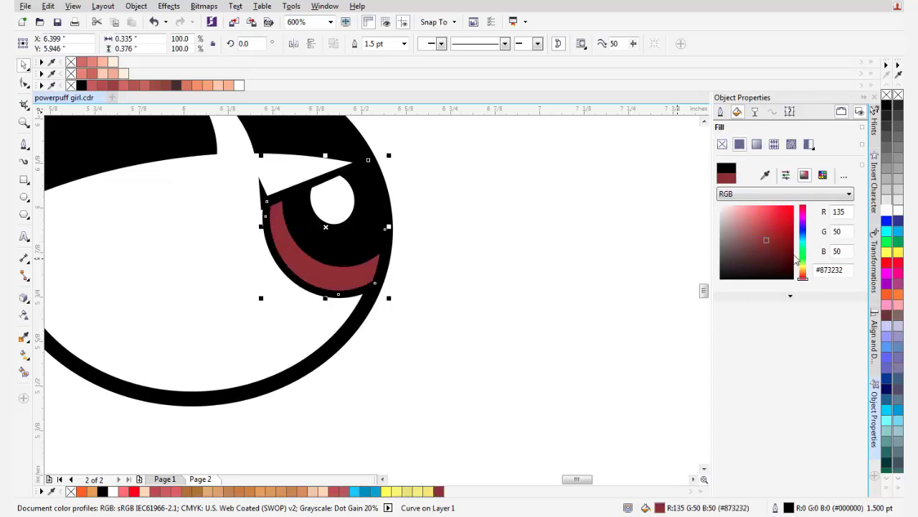
mouse_move(803, 277)
left_mouse_down()
mouse_move(803, 257)
mouse_move(783, 231)
mouse_move(787, 241)
left_mouse_up()
left_click(509, 270)
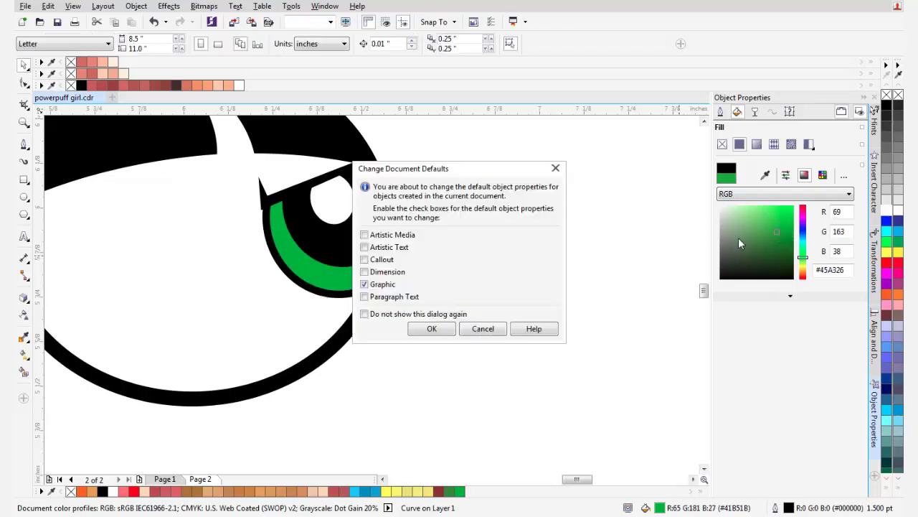
left_click(484, 328)
scroll(325, 260, "down", 2)
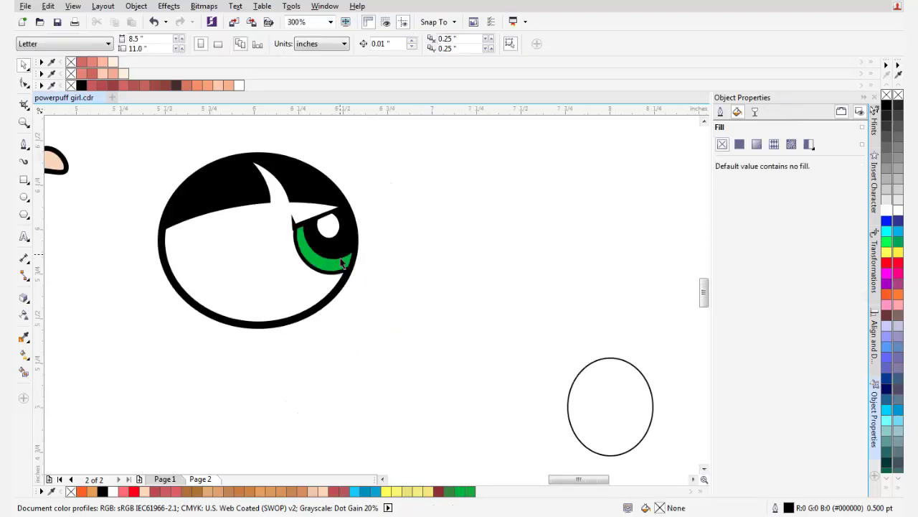
scroll(308, 250, "up", 2)
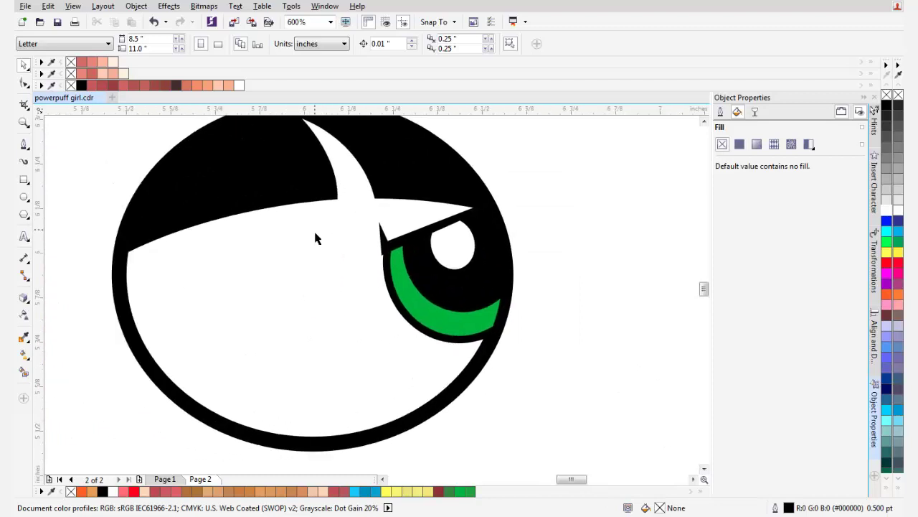
Convert the segments at the inner spike of the black brow above the green eye to curves
left_click(396, 262)
scroll(396, 251, "up", 2)
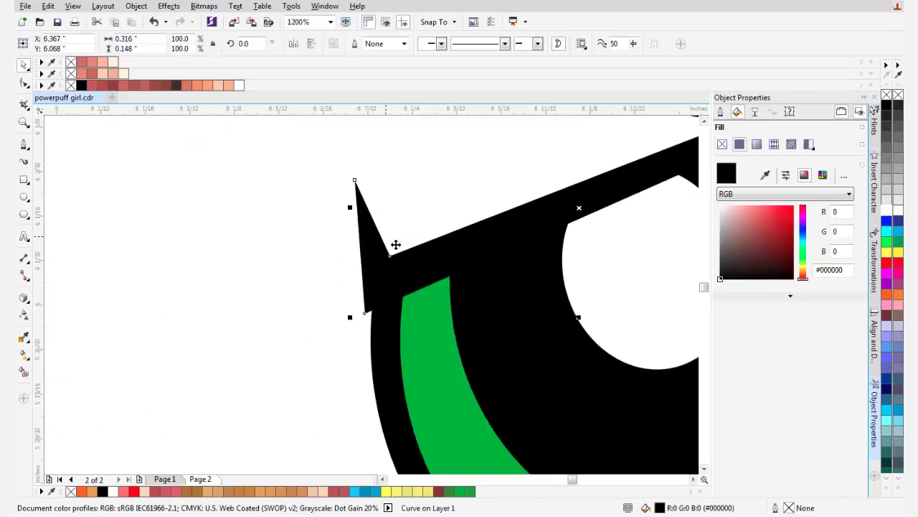
left_click(25, 83)
left_click_drag(324, 152, 212, 255)
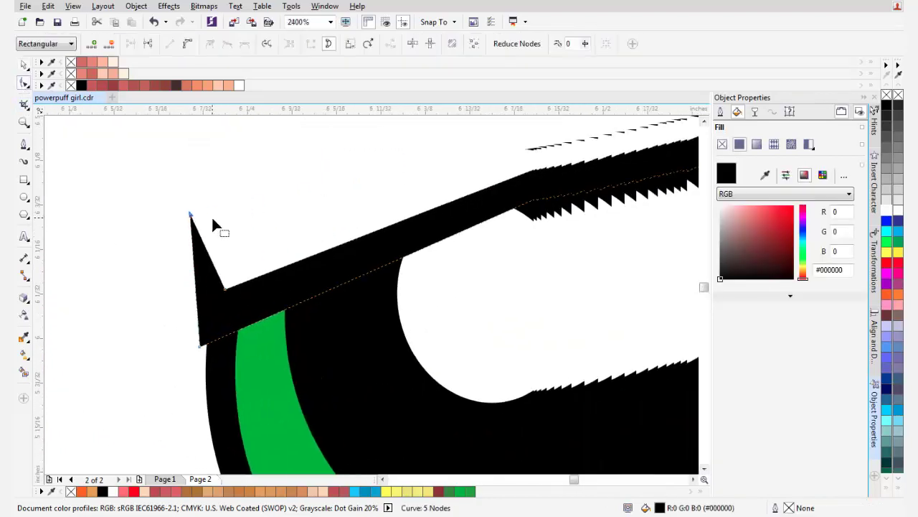
left_click_drag(149, 194, 280, 396)
left_click(170, 47)
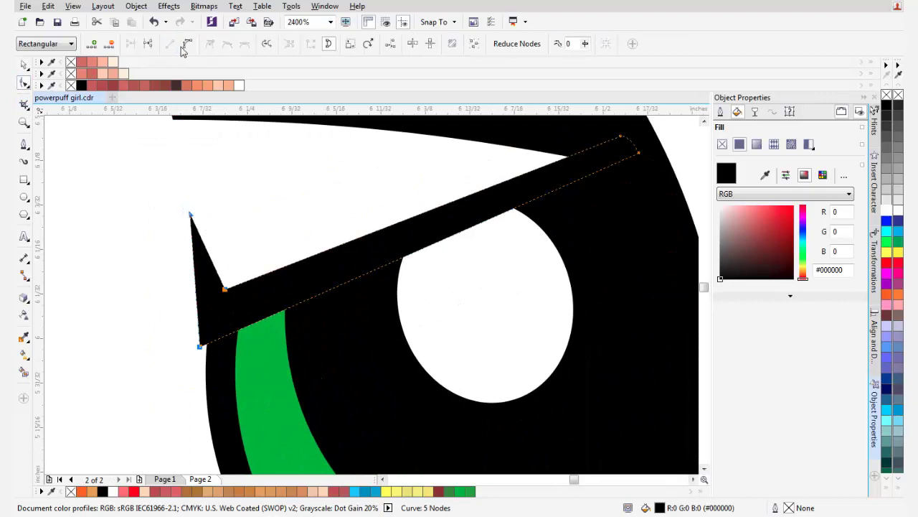
key("ctrl+z")
Bend the edges of the right brow's inner spike inward so that it forms a curved point
left_click(190, 214)
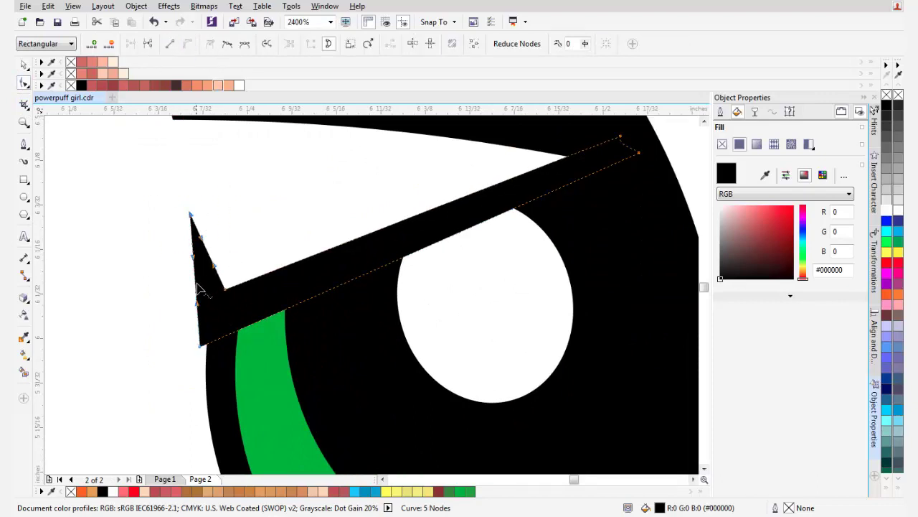
left_click_drag(199, 292, 221, 305)
scroll(224, 285, "up", 1)
scroll(221, 307, "down", 2)
key("space")
left_click(527, 257)
scroll(438, 273, "down", 1)
scroll(350, 286, "up", 1)
Create one horizontally mirrored copy of the right brow at 100% scale, placed against its inner side
left_click(347, 283)
scroll(346, 288, "down", 2)
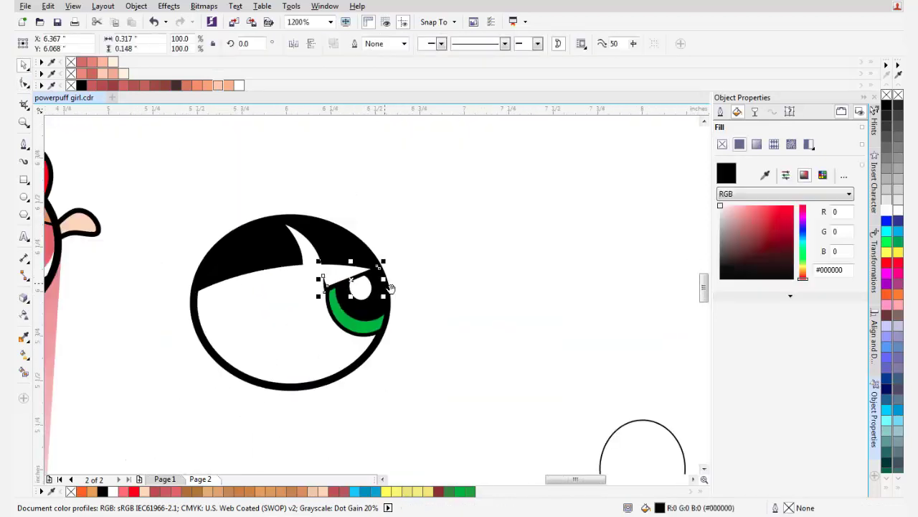
scroll(386, 288, "up", 1)
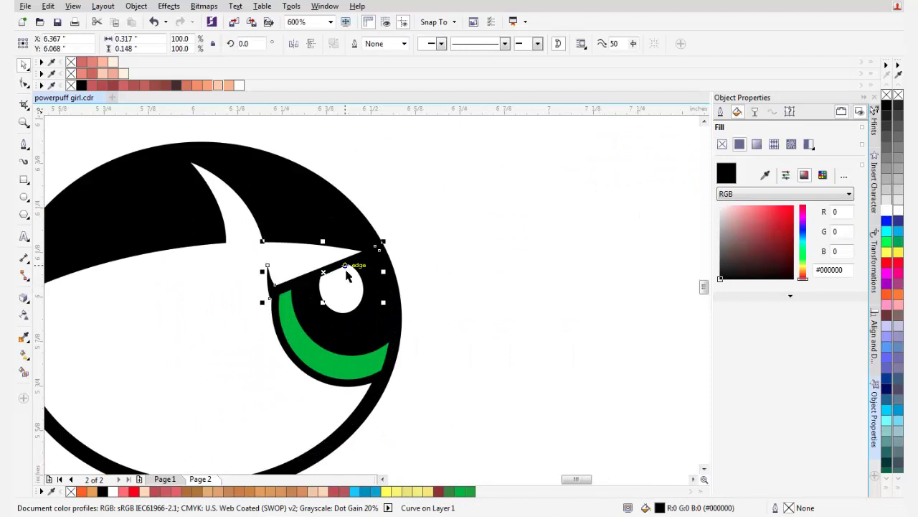
left_click_drag(334, 278, 366, 275)
left_click(872, 348)
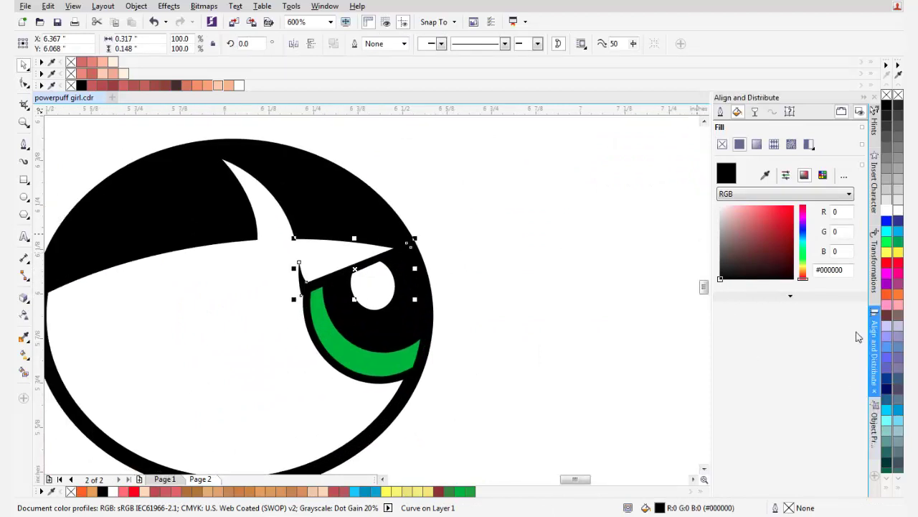
left_click(874, 424)
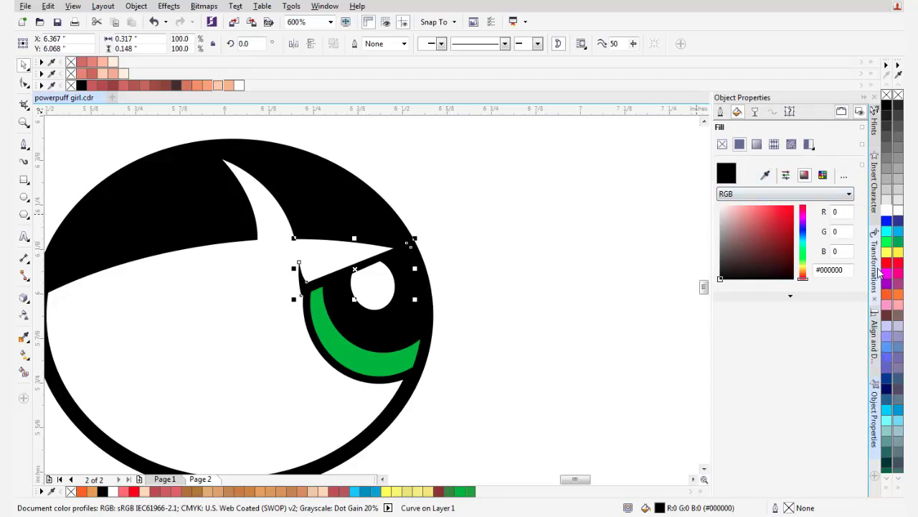
left_click(874, 262)
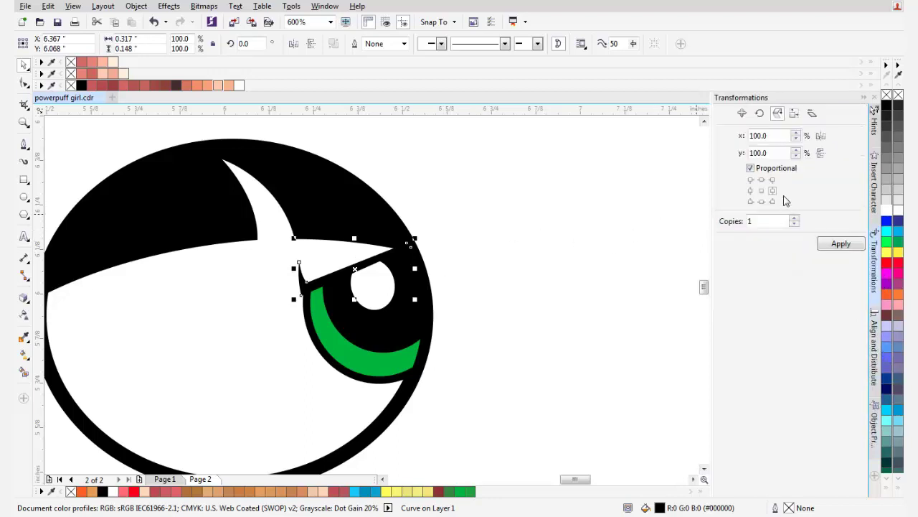
left_click(821, 136)
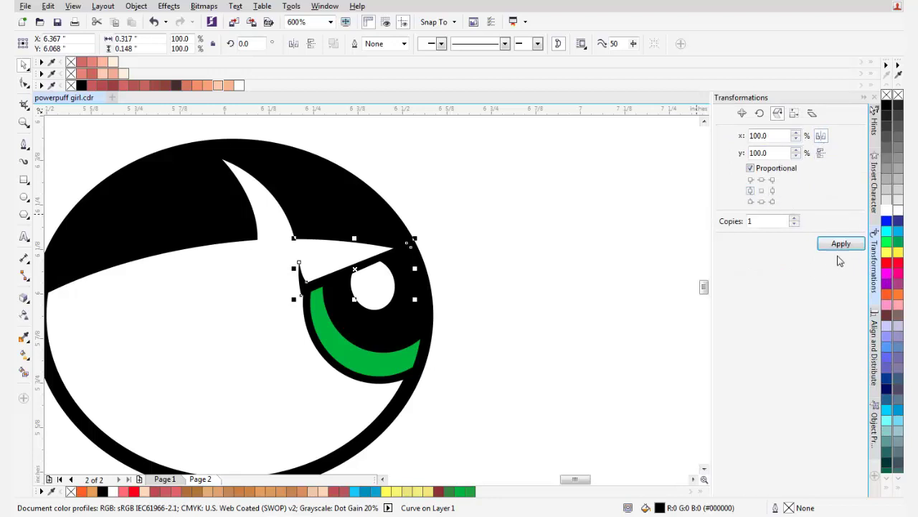
left_click(840, 244)
Shift the mirrored brow left of the face centre and stretch its width to about 0.392 inches
scroll(183, 255, "up", 3)
left_click_drag(406, 323, 376, 321)
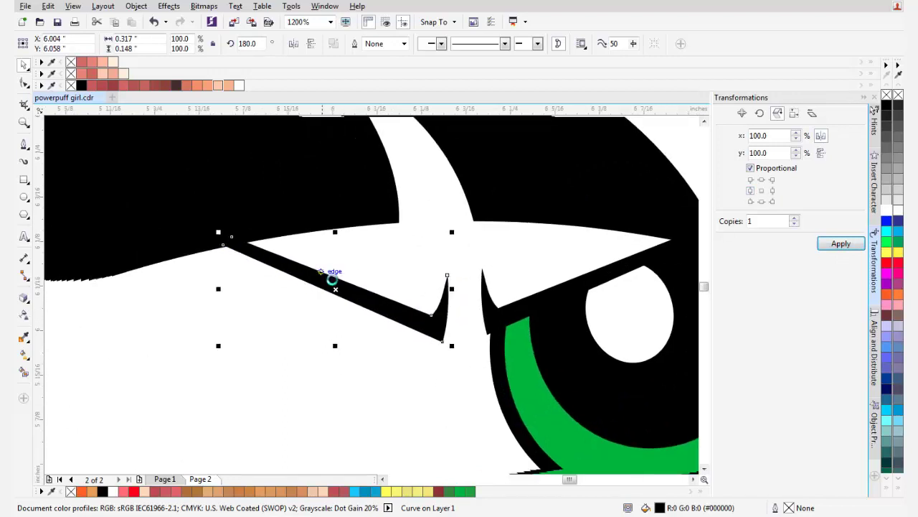
left_click_drag(218, 288, 164, 289)
scroll(351, 323, "right", 2)
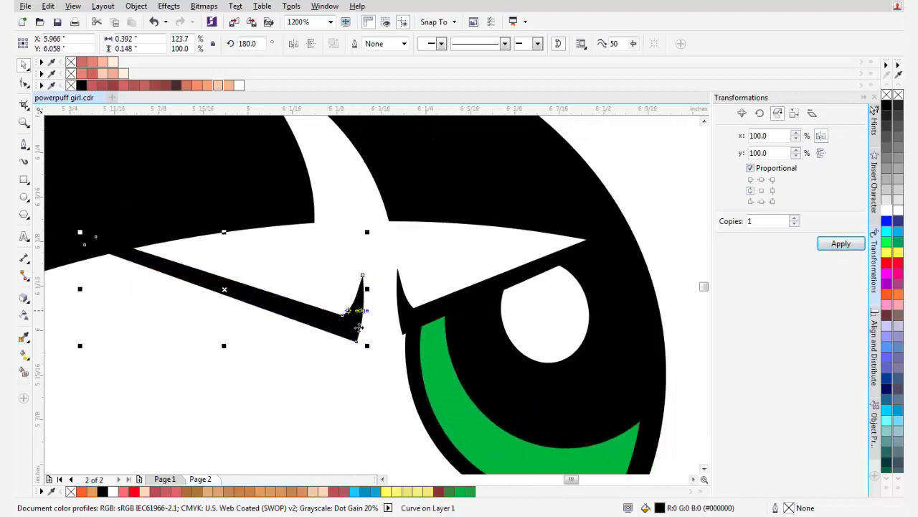
Raise the lower corner node and the spike tip at the left brow's inner end
scroll(359, 327, "up", 2)
left_click(23, 83)
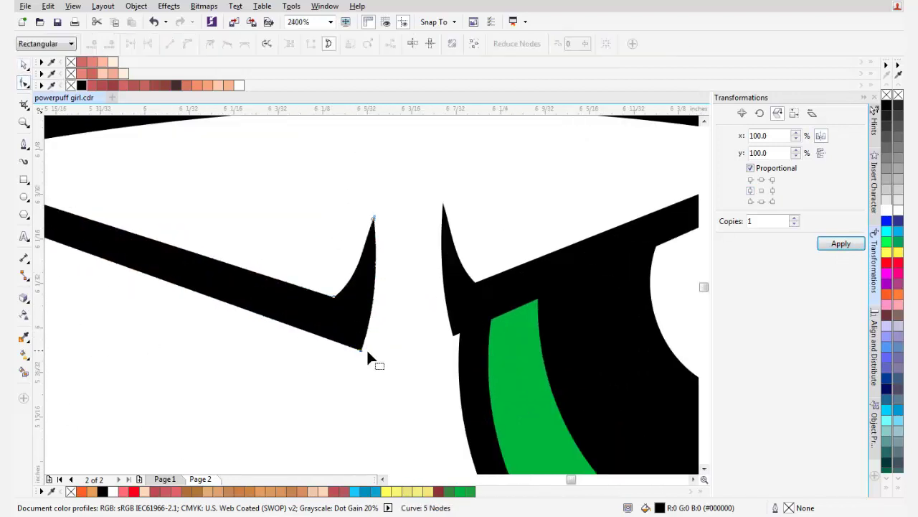
left_click_drag(361, 349, 357, 338)
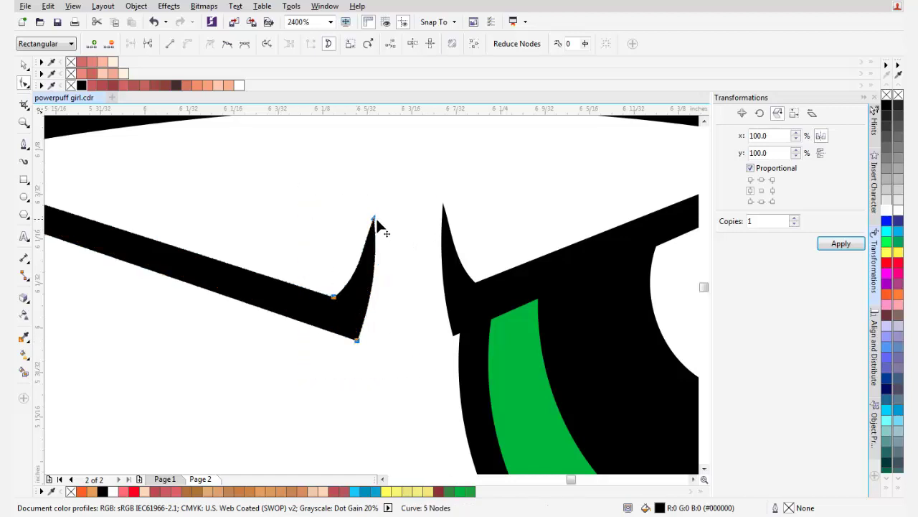
left_click_drag(373, 217, 374, 204)
scroll(332, 285, "down", 3)
key("space")
left_click(505, 286)
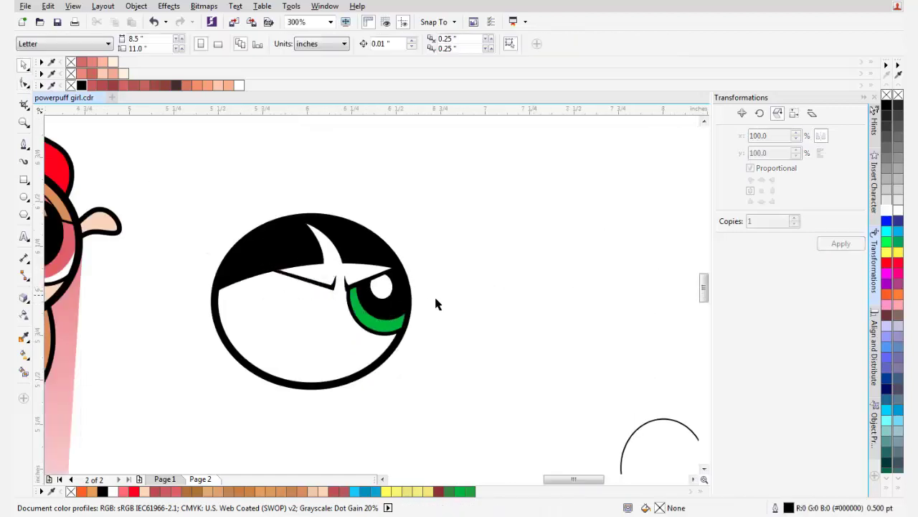
Convert the left brow's straight segments at its outer end nodes to curves
scroll(280, 285, "up", 2)
left_click(303, 274)
scroll(303, 275, "up", 4)
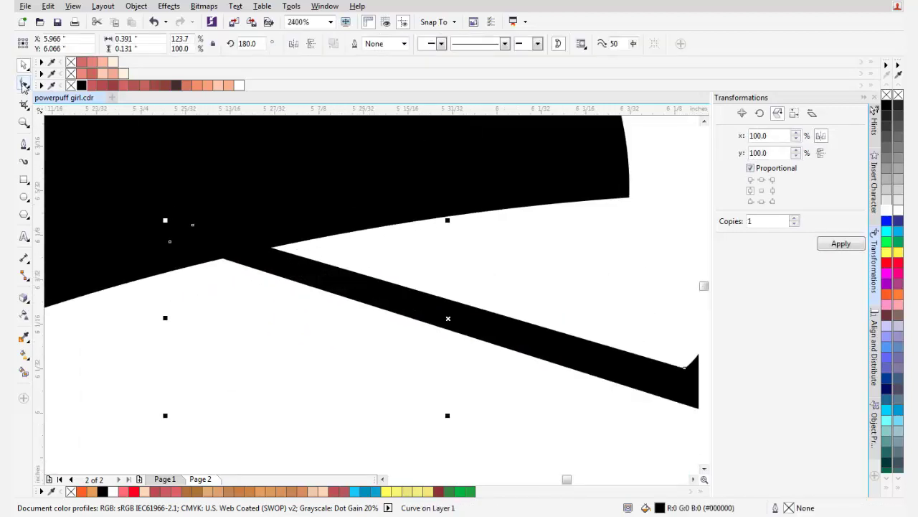
left_click(24, 85)
scroll(185, 233, "down", 2)
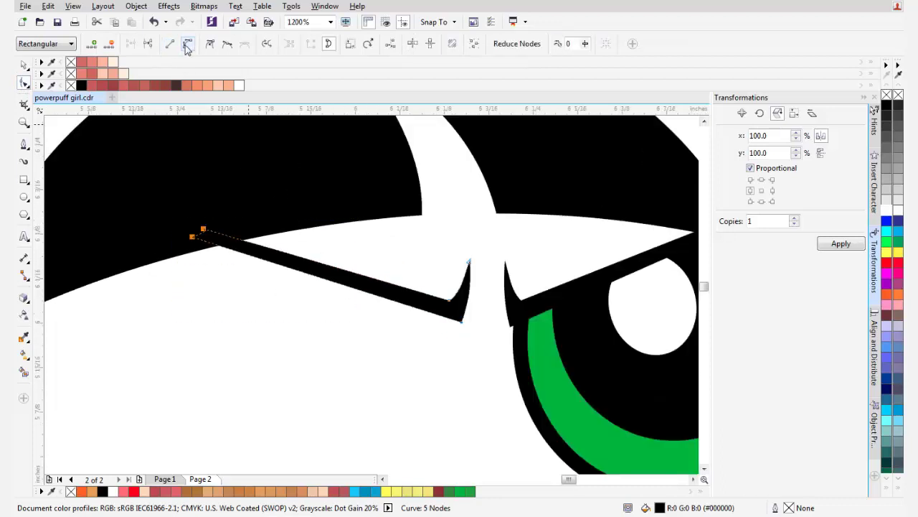
left_click(186, 46)
Bend the upper and lower edges of the left brow into gentle upward arcs
scroll(207, 227, "up", 2)
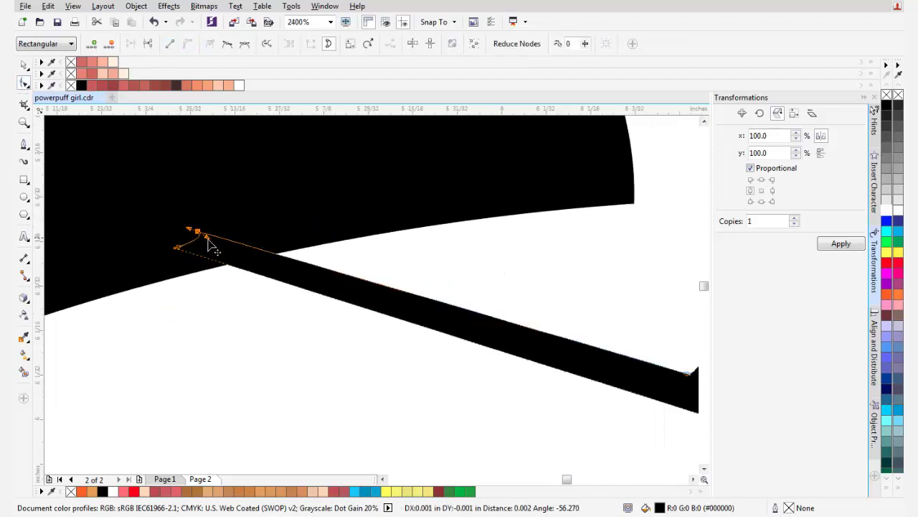
left_click_drag(191, 233, 366, 235)
left_click(175, 247)
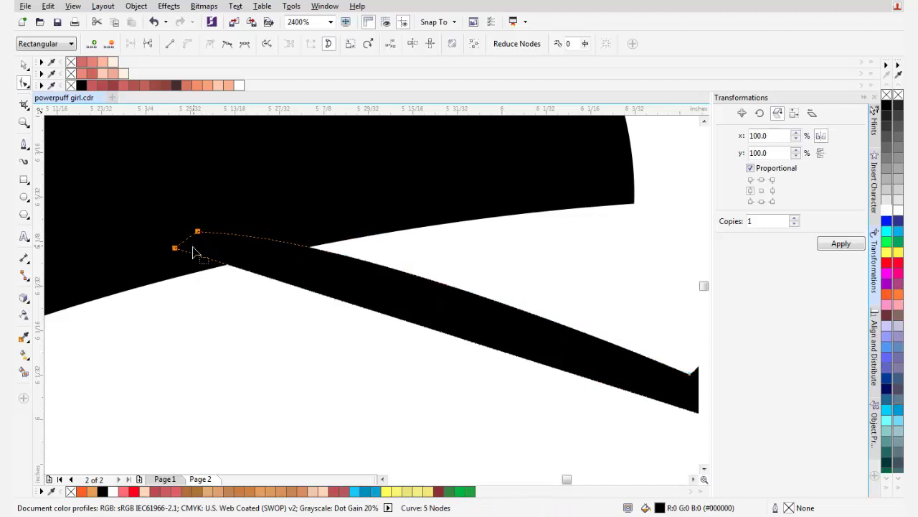
left_click_drag(355, 306, 427, 313)
scroll(413, 310, "down", 3)
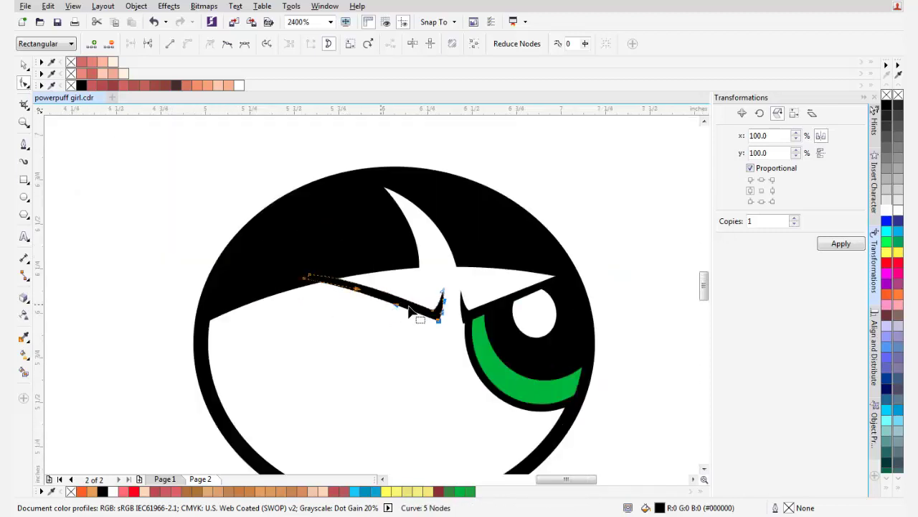
key("space")
left_click(515, 297)
Draw an ellipse about 0.543 × 0.53 inches beneath the left brow for the second eye
mouse_move(515, 298)
left_mouse_down()
mouse_move(469, 279)
mouse_move(337, 255)
mouse_move(366, 280)
mouse_move(373, 270)
left_mouse_up()
left_click(24, 196)
scroll(239, 262, "up", 2)
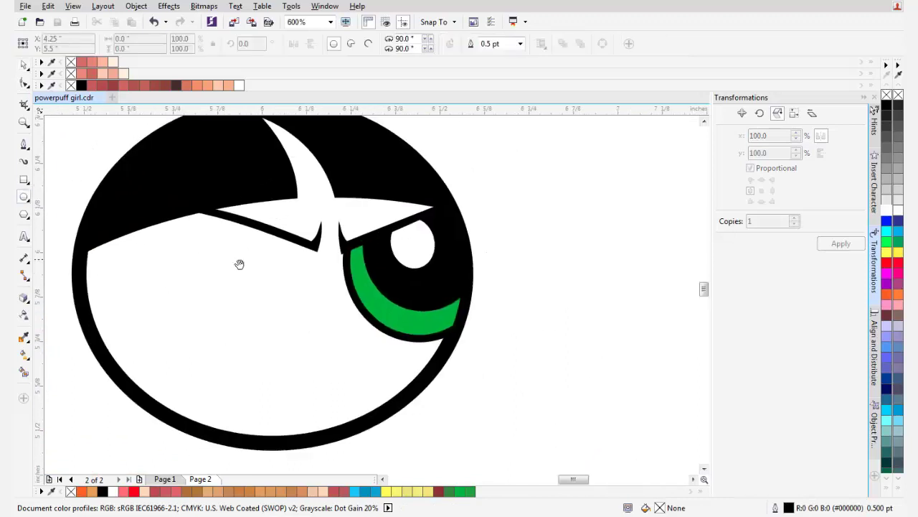
left_click_drag(163, 159, 356, 349)
key("space")
left_click_drag(327, 303, 247, 316)
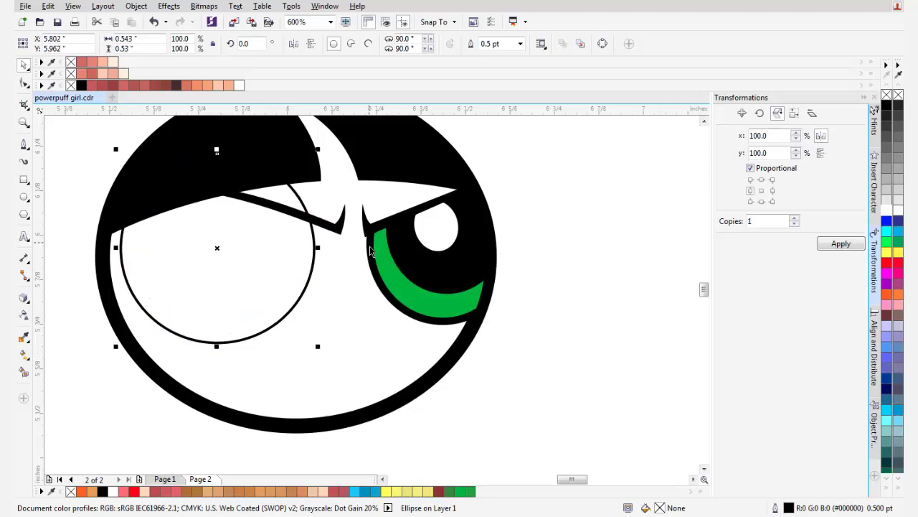
Move the left brow slightly outward and enlarge the eye ellipse to about 0.573 × 0.558 inches
scroll(339, 233, "up", 2)
left_click_drag(340, 233, 321, 236)
scroll(306, 252, "down", 2)
scroll(221, 278, "up", 1)
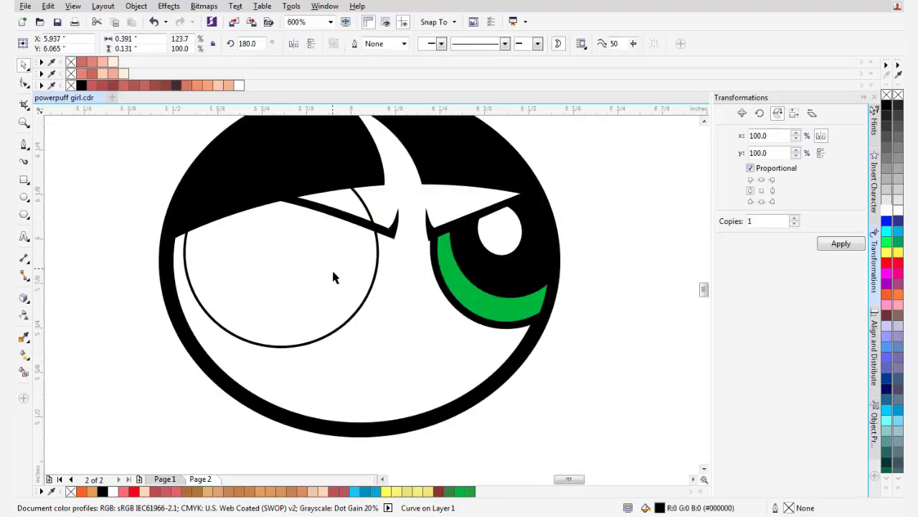
left_click(332, 268)
left_click_drag(186, 359, 175, 368)
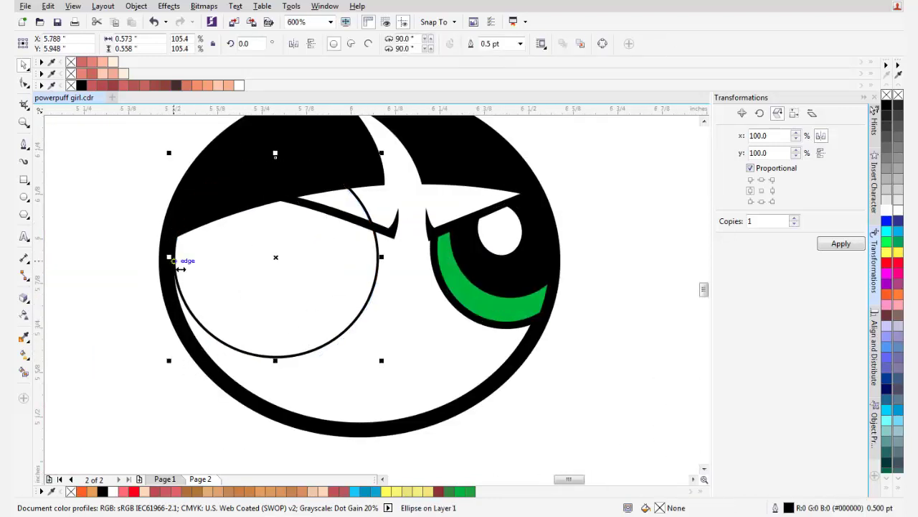
left_click_drag(175, 263, 153, 263)
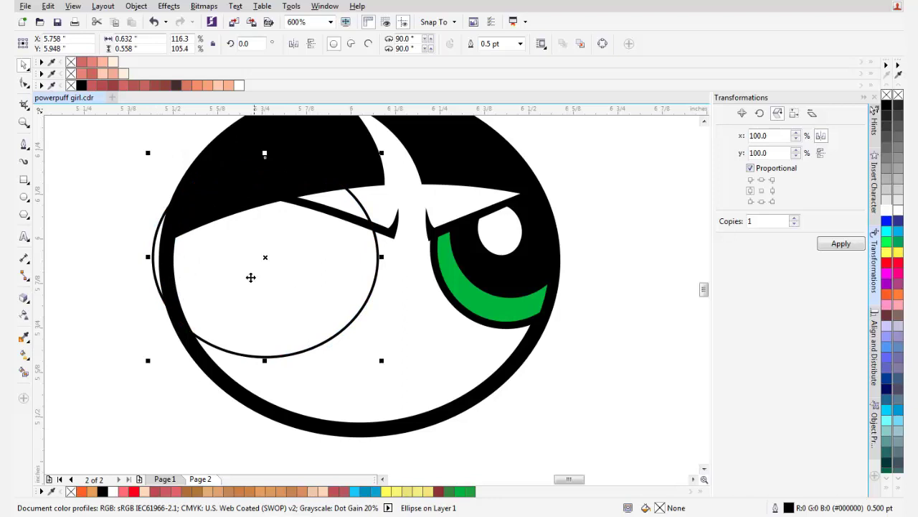
scroll(202, 254, "up", 1)
key("ctrl+z")
scroll(357, 327, "down", 1)
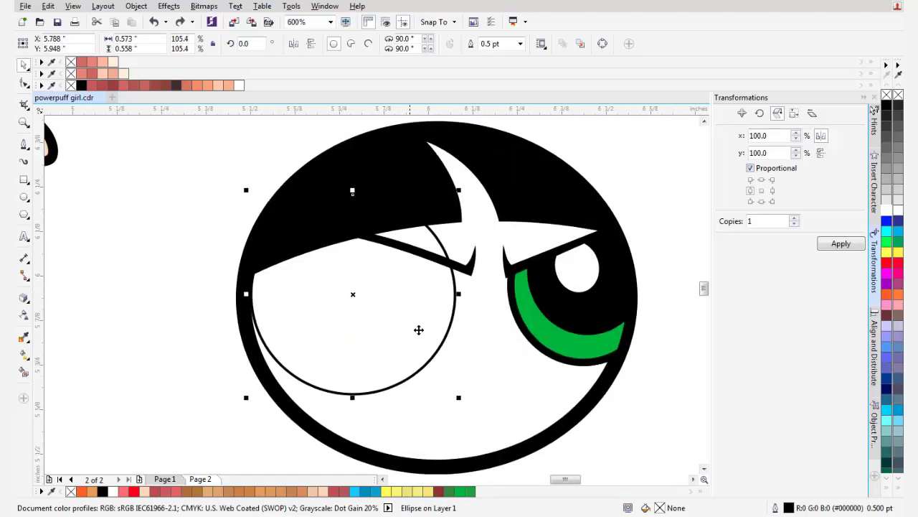
Shift the left eye ellipse toward the face centre, widen it to about 0.602 inches and raise it slightly
scroll(419, 331, "up", 1)
left_click_drag(435, 321, 450, 317)
scroll(386, 307, "down", 1)
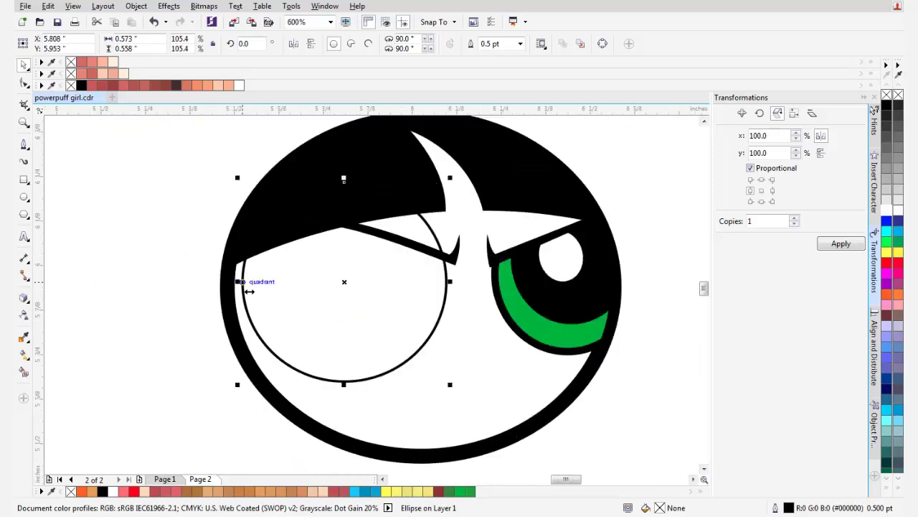
left_click_drag(241, 283, 231, 282)
left_click_drag(360, 305, 282, 290)
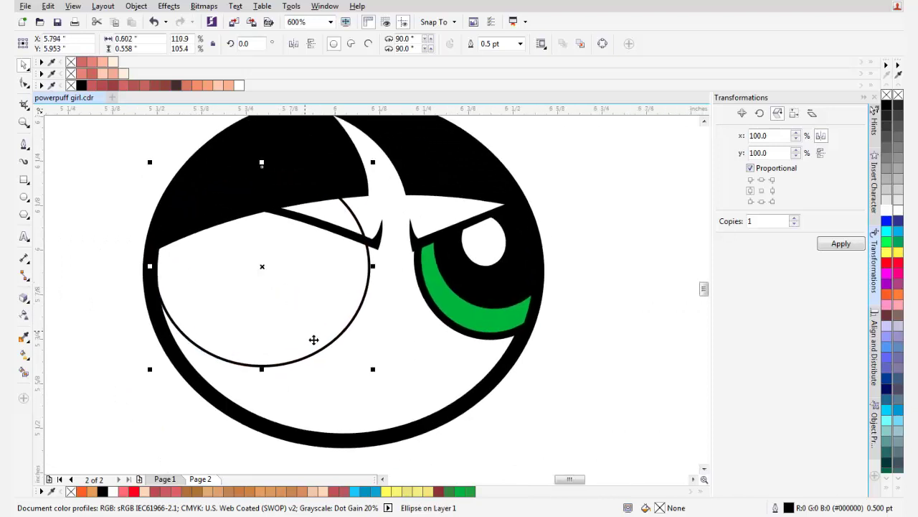
scroll(314, 339, "down", 1)
scroll(313, 340, "up", 2)
left_click_drag(307, 341, 302, 331)
scroll(304, 332, "down", 2)
Intersect the left eye ellipse with the head shape, keeping both originals
scroll(306, 325, "up", 1)
left_click(395, 125, "shift")
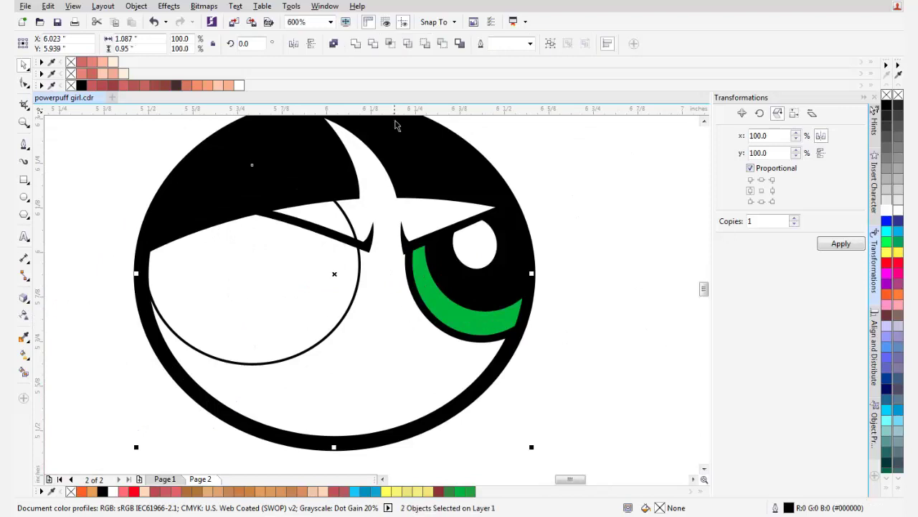
left_click(392, 50)
Shrink the original eye ellipse to about 0.429 × 0.397 inches and place it inside the left eye's inner side
left_click(309, 272)
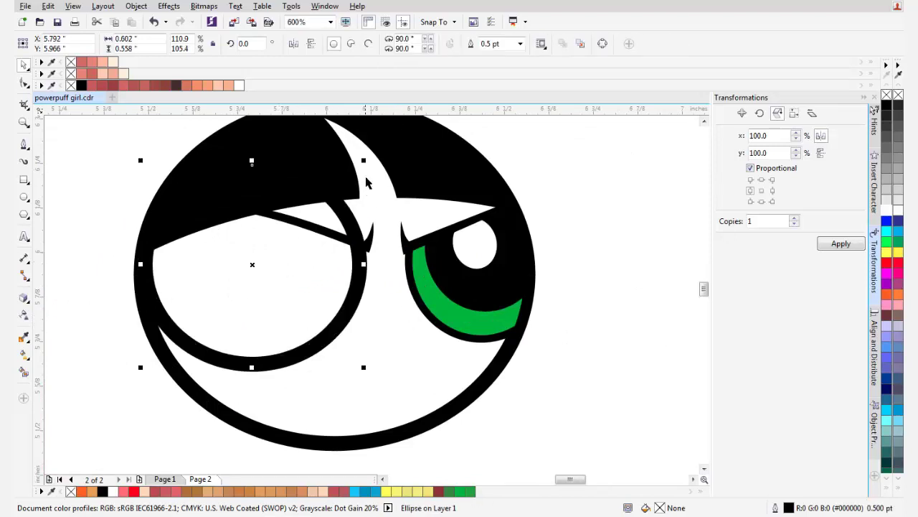
scroll(329, 252, "down", 1)
scroll(332, 213, "up", 1)
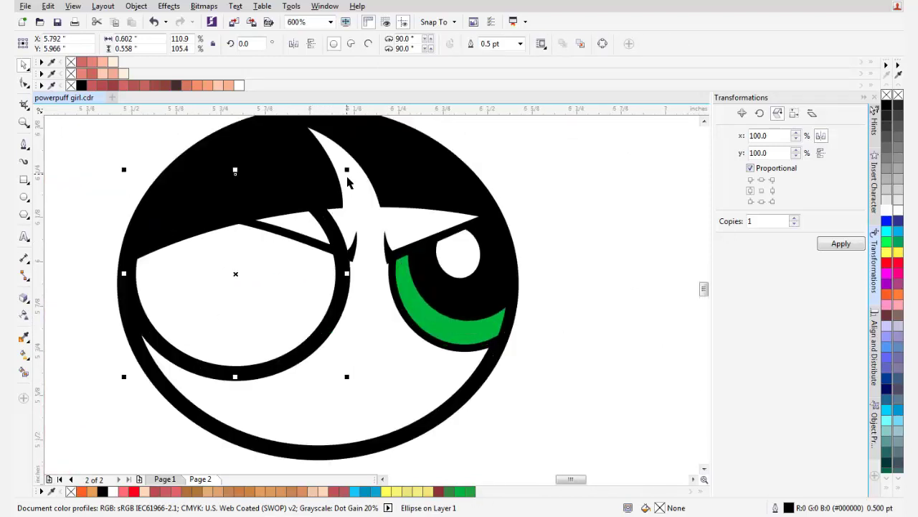
left_click_drag(346, 170, 314, 201)
left_click_drag(252, 290, 275, 314)
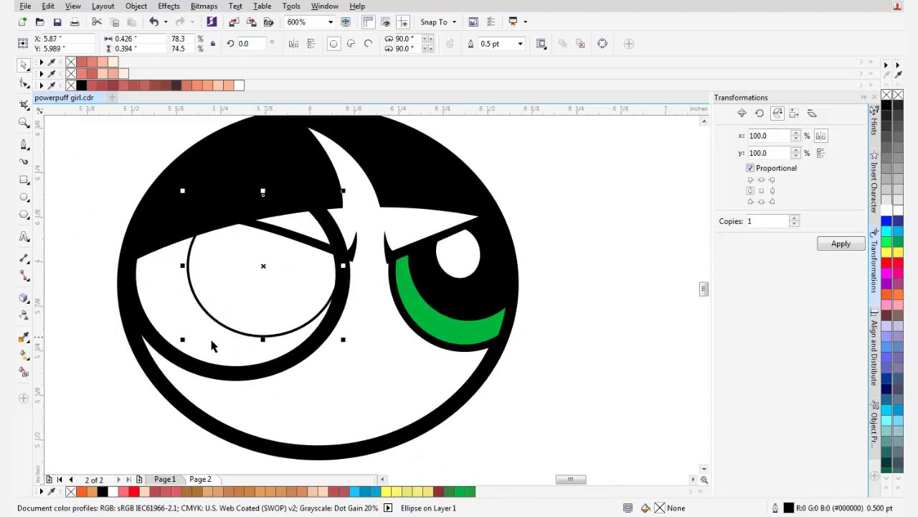
left_click_drag(191, 348, 185, 350)
Draw a closed Pen-tool shape about 0.74 inches wide along the left brow, covering the eye area above it, and shift its lower outer corner outward
scroll(276, 237, "up", 2)
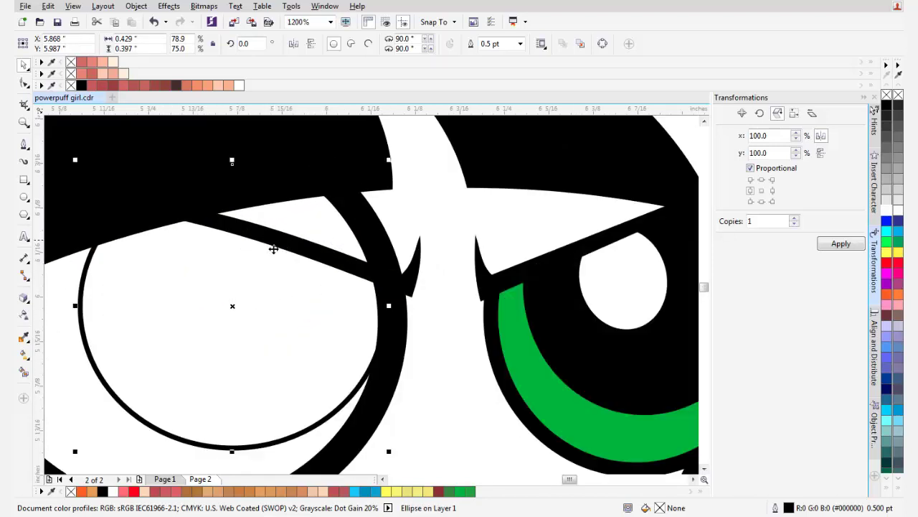
left_click(24, 144)
left_click_drag(215, 203, 306, 238)
left_click(548, 332)
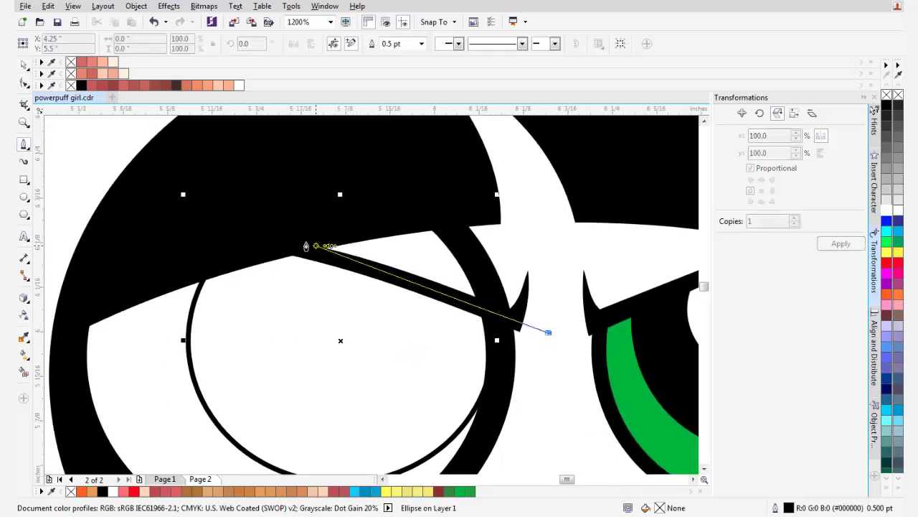
left_click(153, 203)
scroll(139, 195, "down", 2)
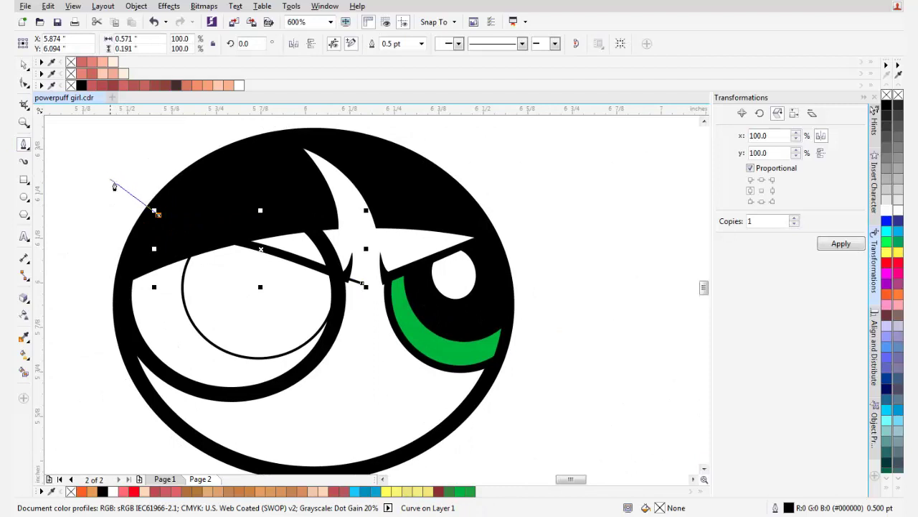
left_click(98, 168)
left_click(326, 143)
left_click(364, 283)
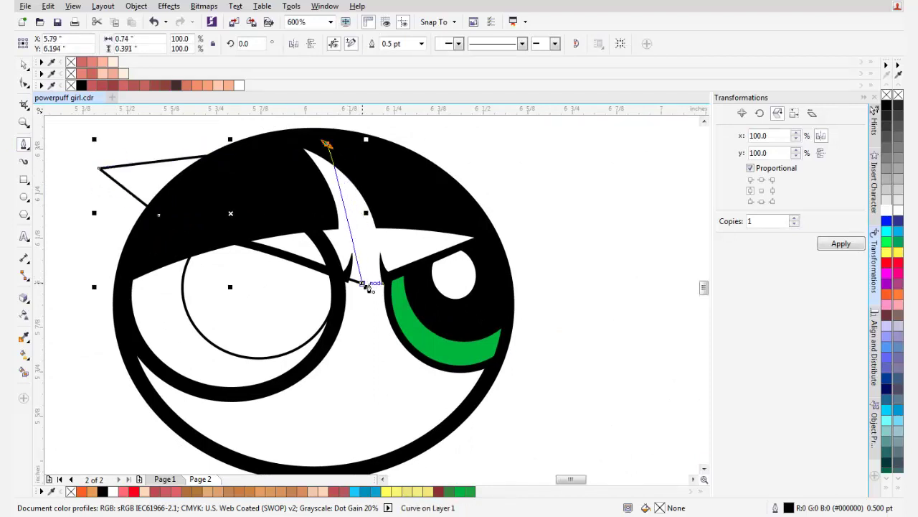
left_click(24, 85)
left_click_drag(159, 214, 127, 204)
Trim the left pupil ellipse and the left eye shape with the Pen-drawn shape, then delete the cutting shape
key("space")
left_click(245, 291, "shift")
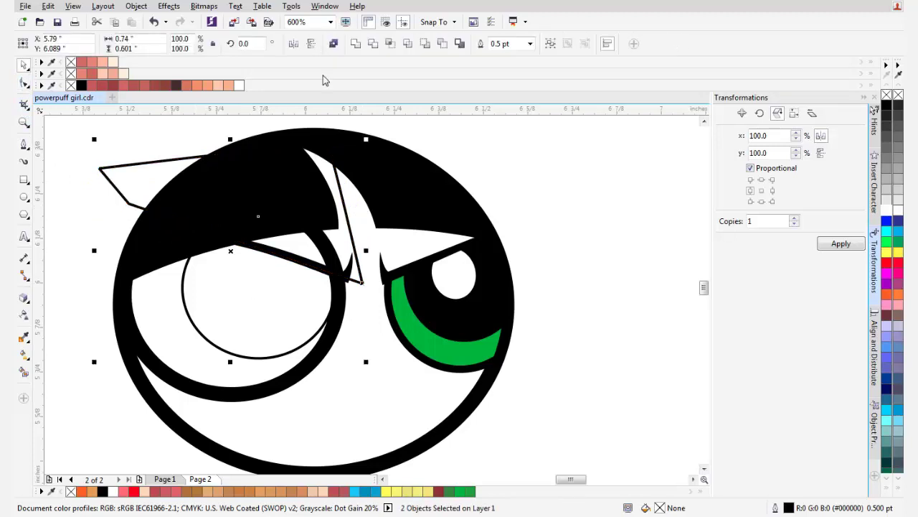
left_click(374, 46)
left_click(349, 227)
left_click(243, 376, "shift")
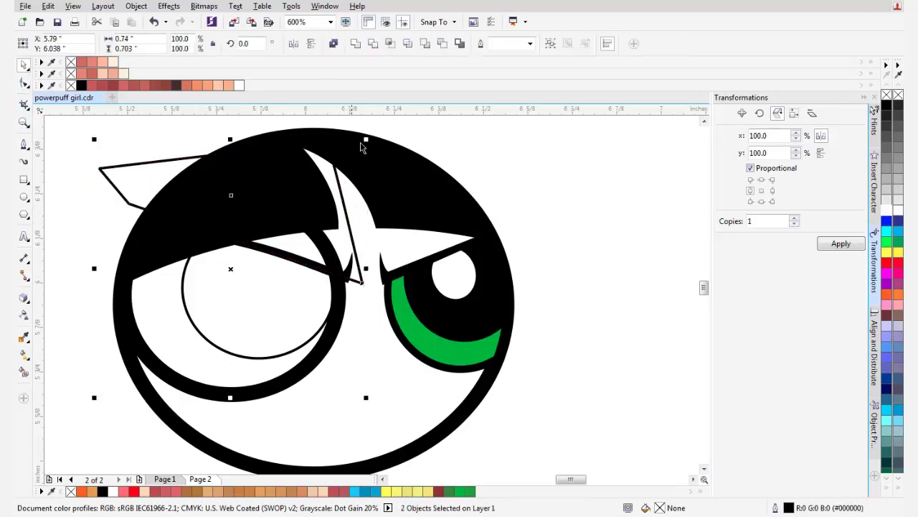
left_click(376, 47)
left_click(356, 252)
key("Delete")
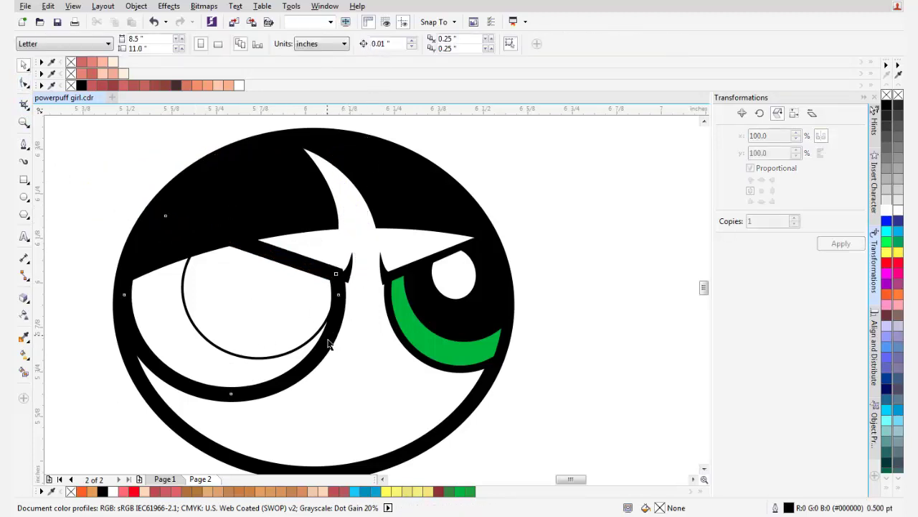
Set the left eye shape's outline width to 1.5 pt
left_click(331, 340)
left_click(404, 44)
left_click(390, 100)
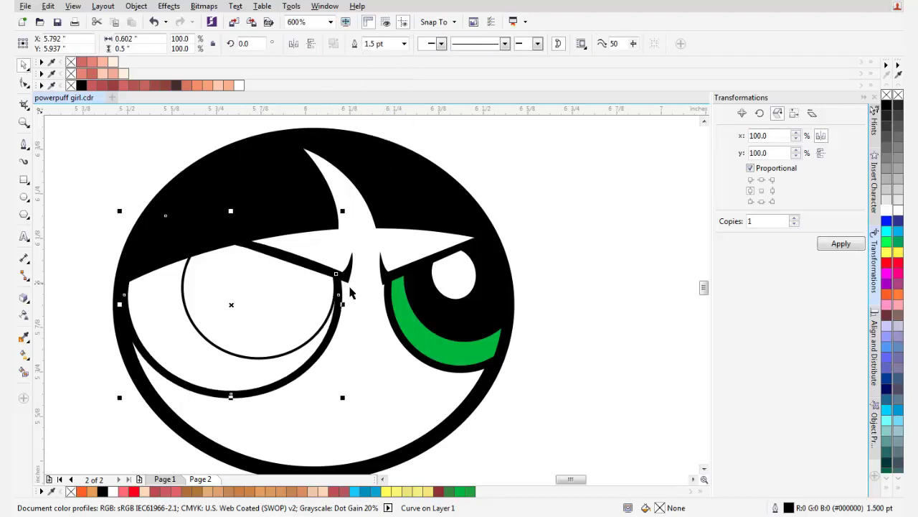
Move the two outer end nodes of the left brow farther out beneath the hair
scroll(351, 287, "up", 2)
double_click(398, 273)
left_click_drag(123, 170, 339, 248)
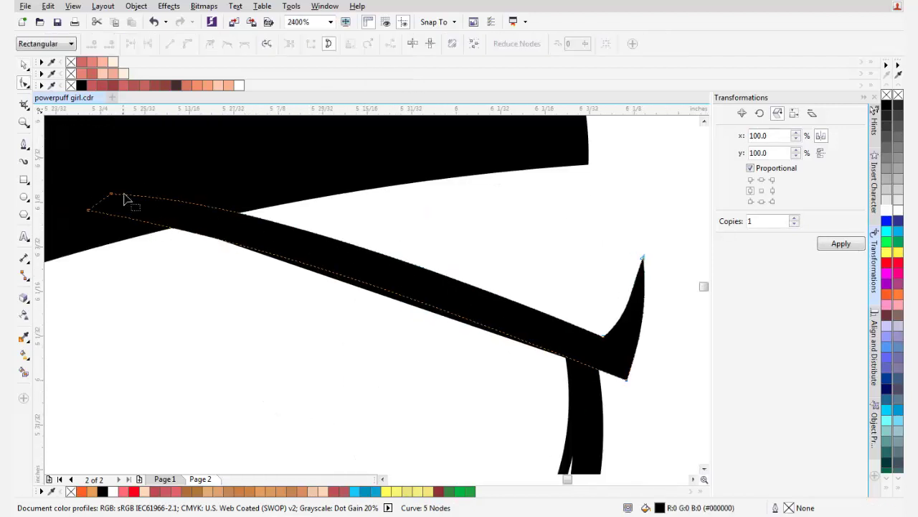
left_click_drag(111, 193, 70, 218)
scroll(137, 228, "down", 1)
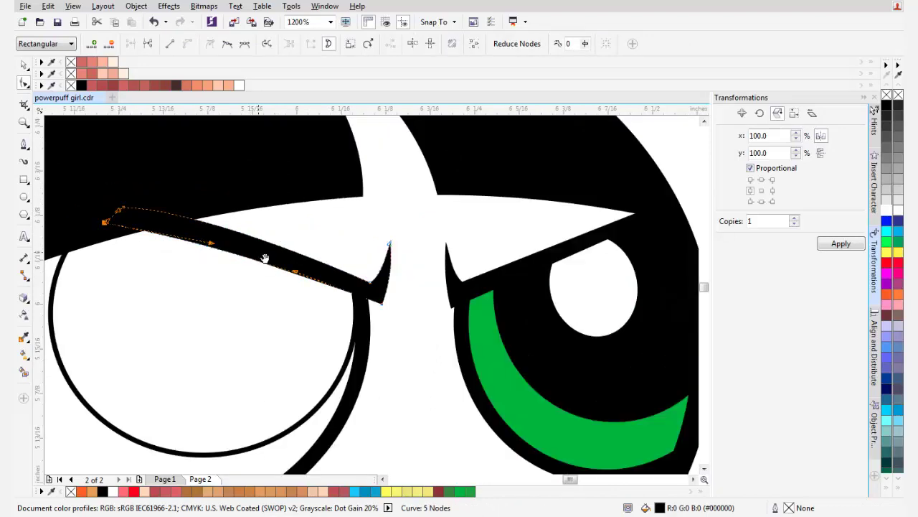
scroll(381, 309, "up", 1)
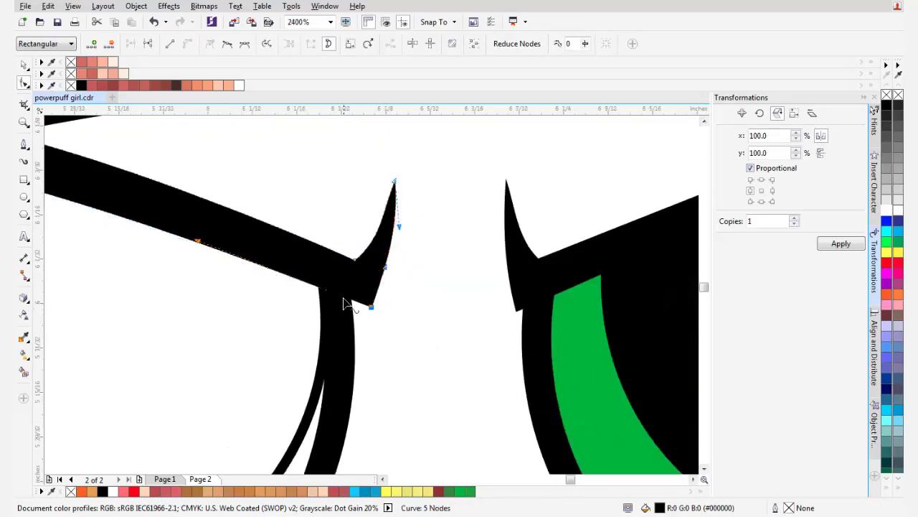
scroll(372, 310, "down", 2)
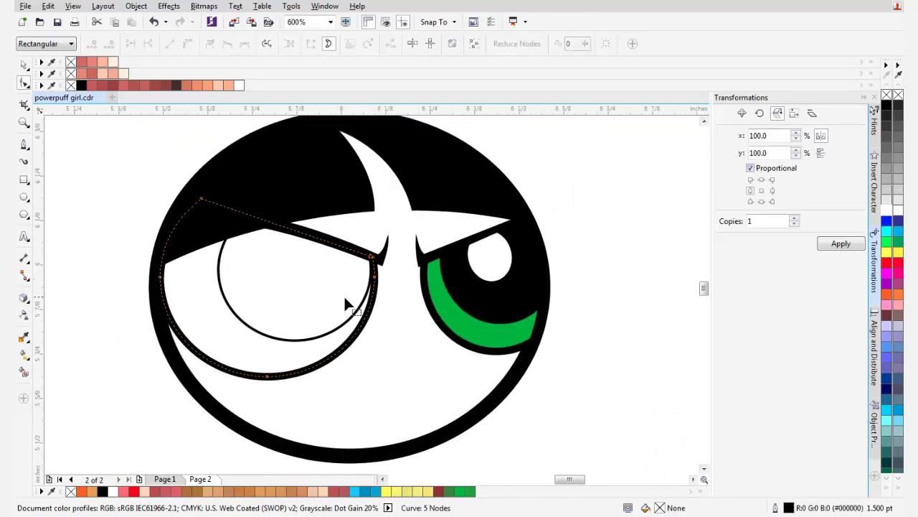
Draw a highlight ellipse about 0.182 × 0.178 inches in the upper inner part of the left pupil
key("space")
left_click(266, 283)
scroll(245, 277, "up", 1)
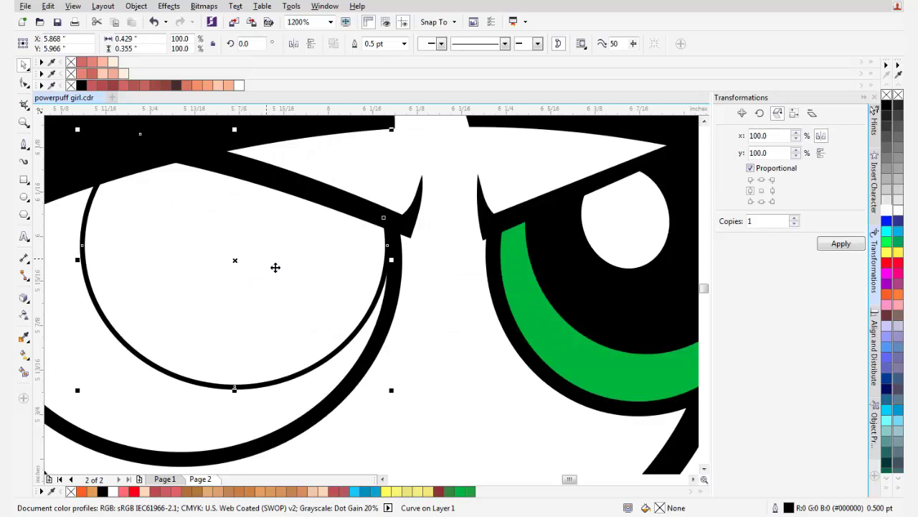
scroll(308, 257, "down", 1)
left_click(476, 252)
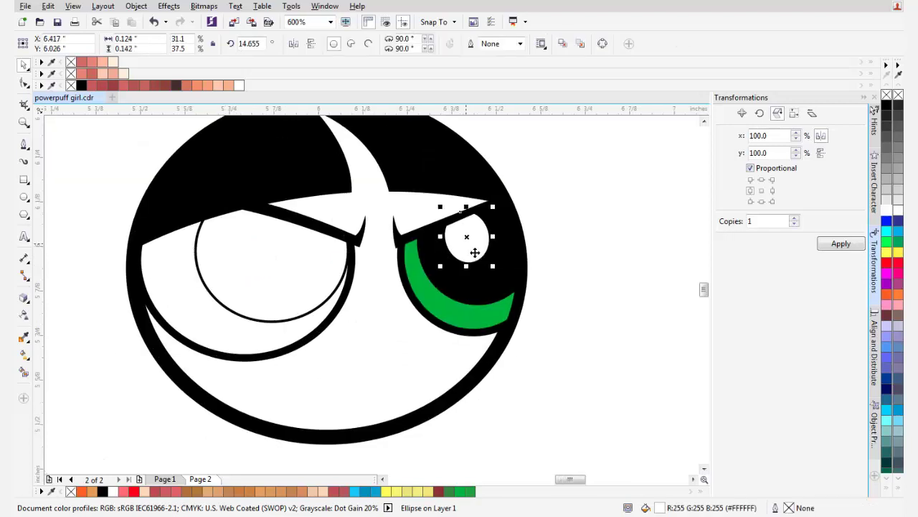
scroll(244, 230, "up", 1)
key("F7")
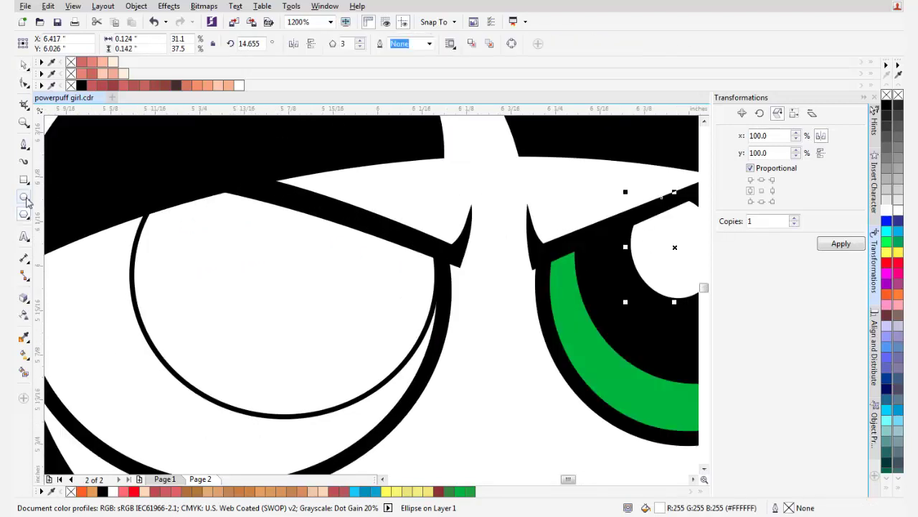
left_click_drag(263, 165, 396, 294)
key("space")
Position the highlight ellipse so that its upper part overlaps the left brow
left_click_drag(358, 280, 356, 293)
scroll(380, 326, "up", 1)
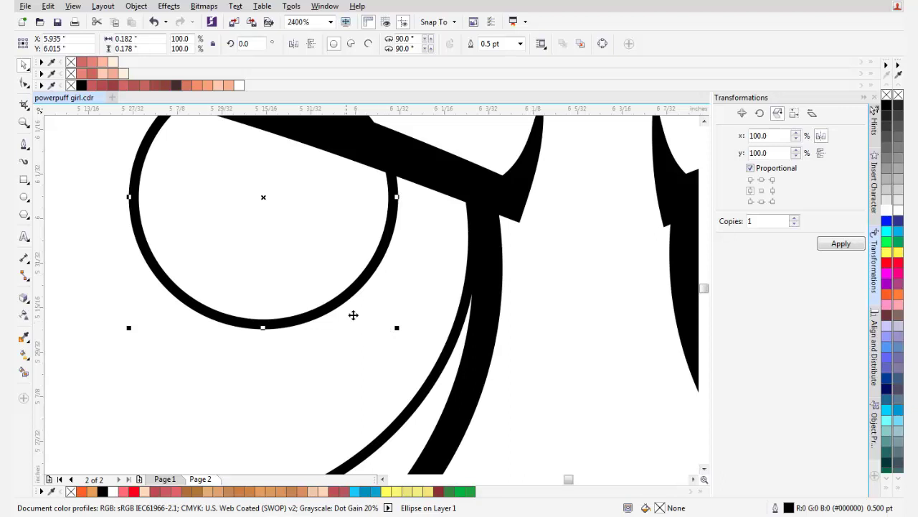
left_click_drag(332, 287, 345, 281)
scroll(328, 280, "down", 2)
scroll(293, 262, "up", 1)
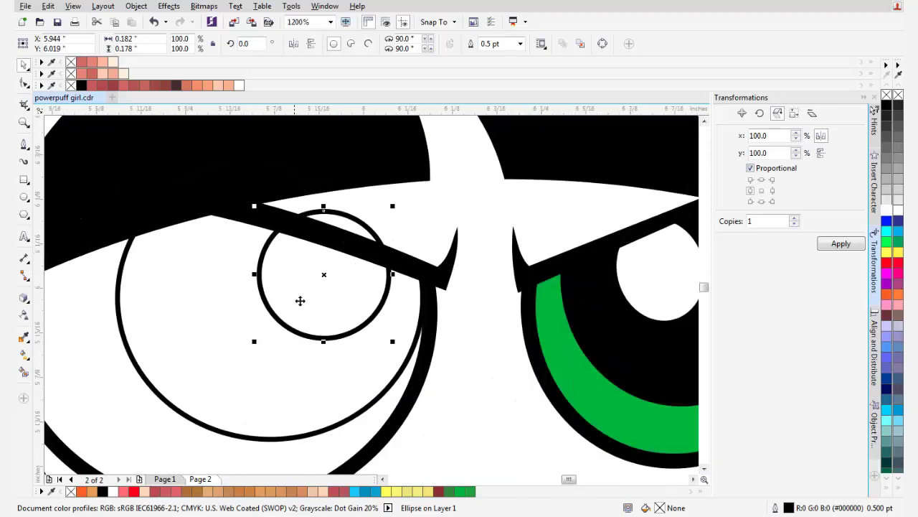
Intersect the highlight ellipse with the left pupil shape and delete the original ellipse
left_click(236, 310, "shift")
left_click(391, 44)
left_click(332, 281)
key("Delete")
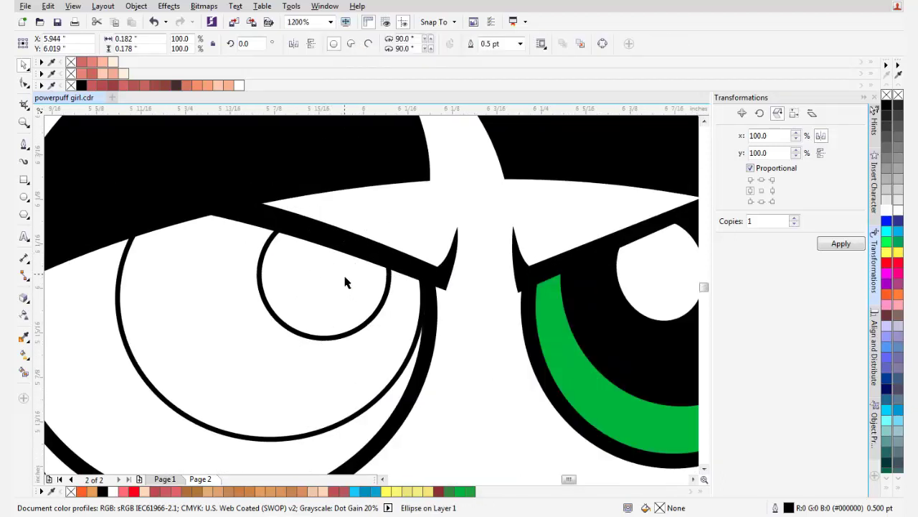
Fill the cut left-eye highlight with white and remove its outline
left_click(344, 275)
scroll(418, 273, "down", 1)
scroll(432, 276, "up", 1)
scroll(295, 241, "down", 2)
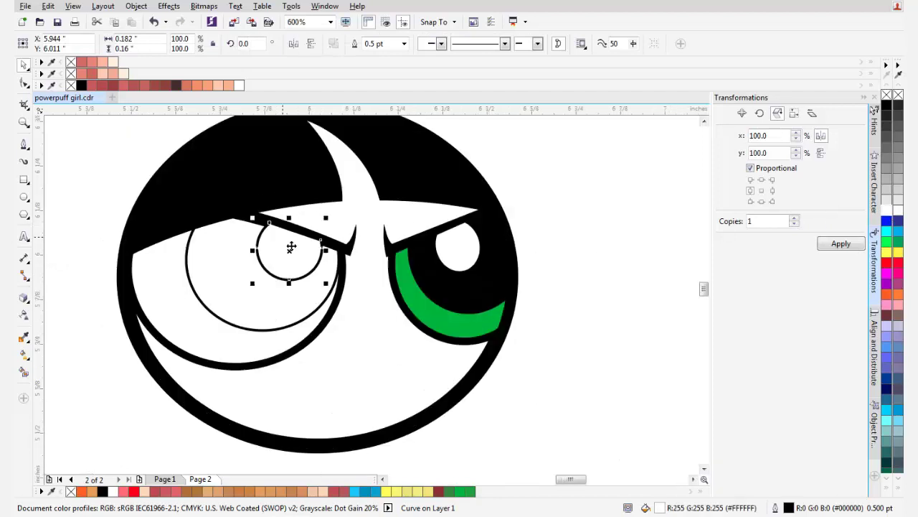
scroll(295, 242, "up", 2)
left_click(404, 44)
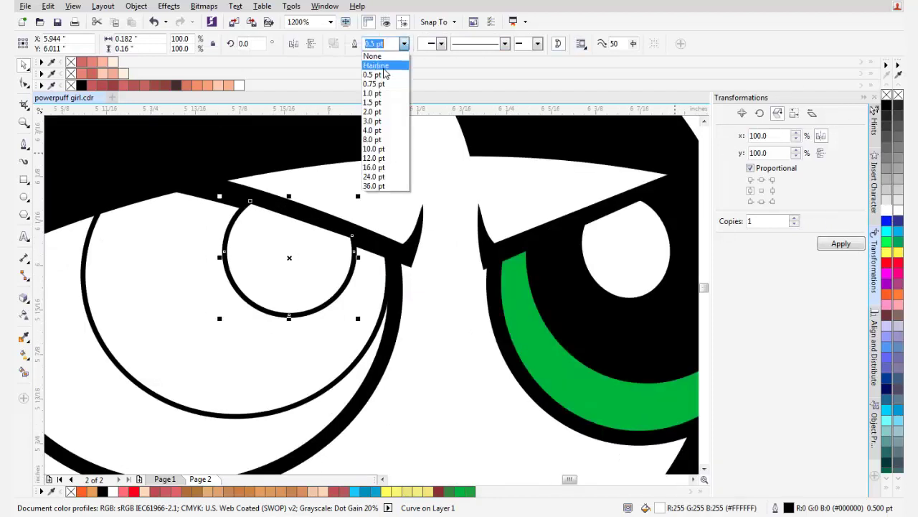
left_click(377, 61)
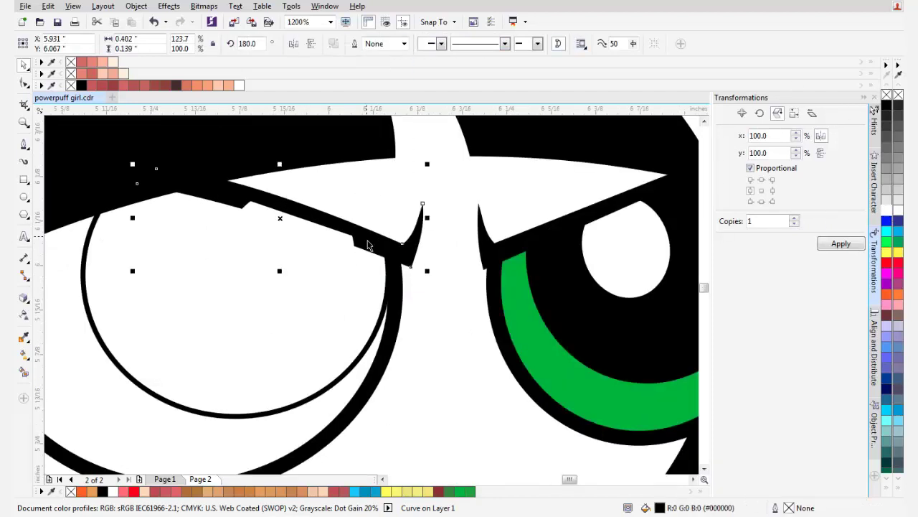
left_click_drag(345, 227, 394, 231)
left_click(350, 253)
right_click(350, 253)
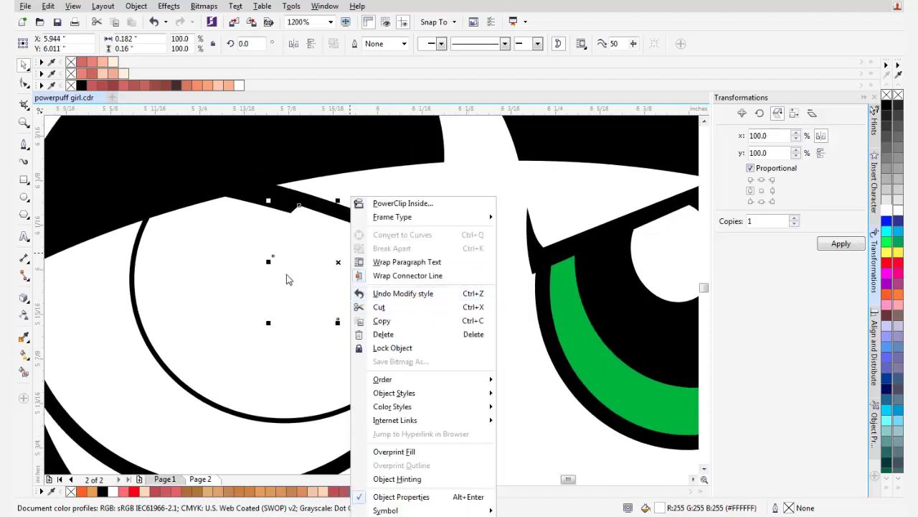
left_click_drag(228, 267, 230, 294)
key("ctrl+z")
scroll(386, 447, "down", 1)
scroll(413, 452, "up", 1)
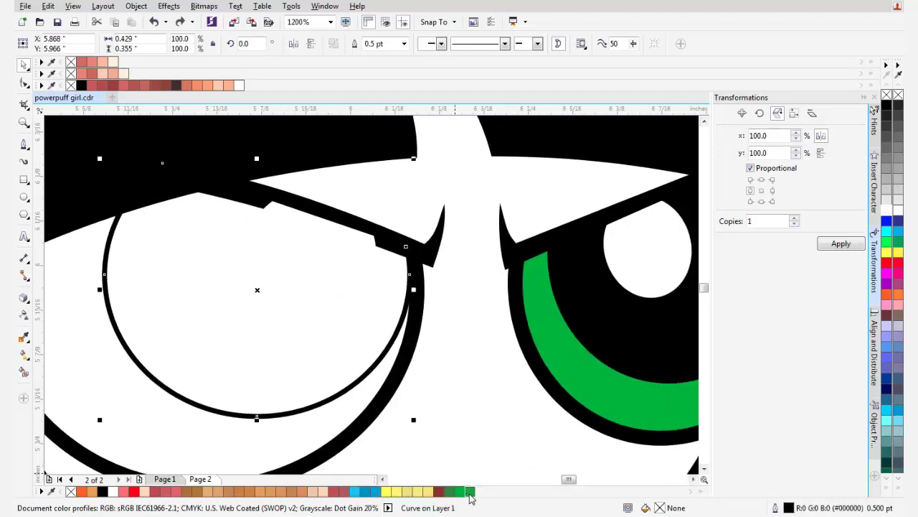
Fill the left pupil shape with green (#45A326)
left_click(470, 492)
scroll(239, 248, "down", 3)
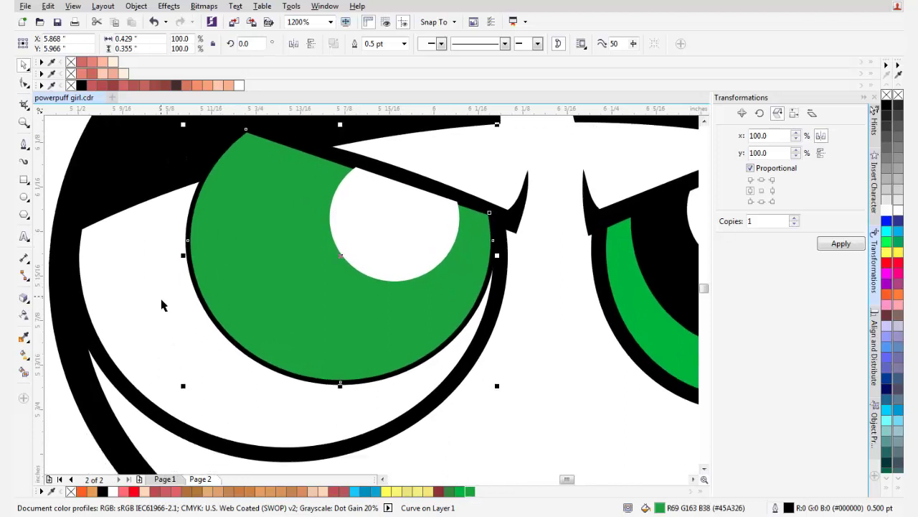
left_click(173, 313)
left_click_drag(155, 314, 160, 320)
key("ctrl+z")
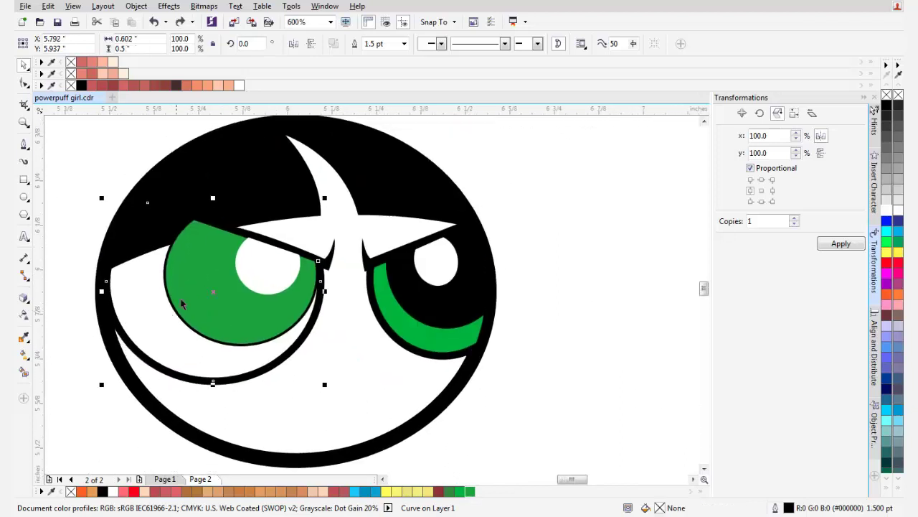
Reorder the left pupil and its highlight directly in front of the eye shape, beneath the brow and hair
left_click(200, 300)
scroll(215, 296, "up", 1)
left_click(298, 257, "shift")
right_click(298, 239)
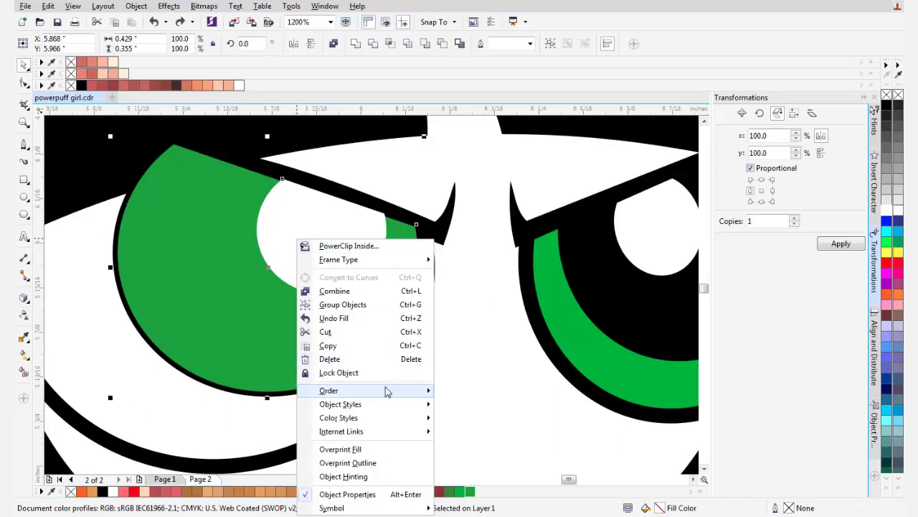
mouse_move(388, 391)
left_click(459, 482)
left_click(263, 440)
scroll(278, 252, "left", 2)
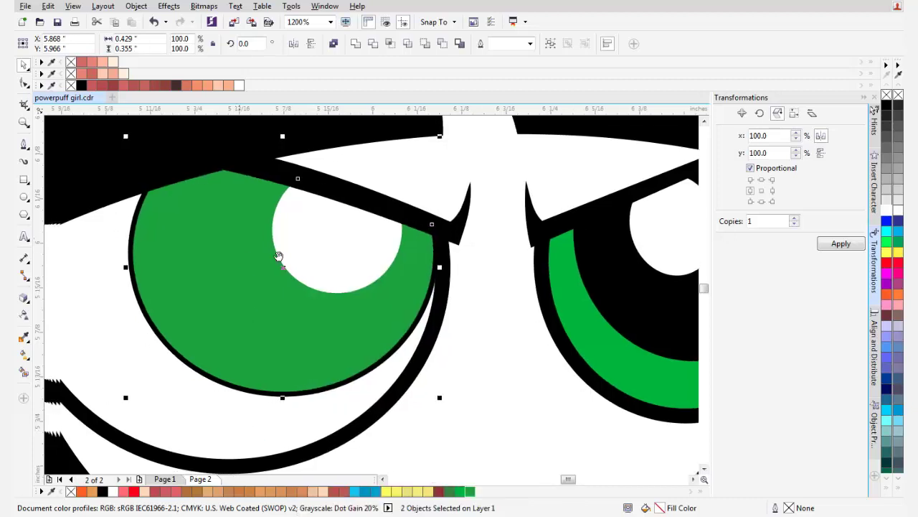
left_click(276, 251)
scroll(288, 256, "down", 2)
Fill the left pupil with black and the left eye shape with green (#45A326)
left_click(236, 276)
scroll(210, 260, "up", 1)
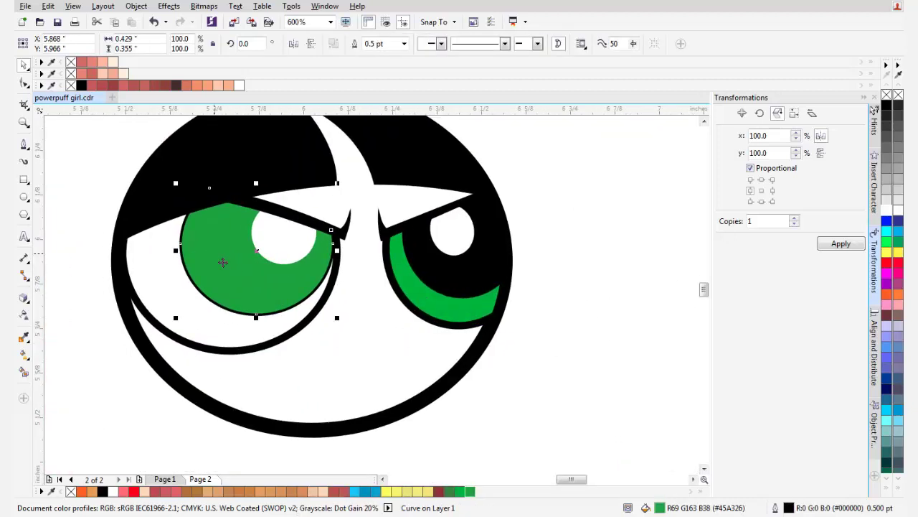
left_click(886, 105)
left_click(290, 348)
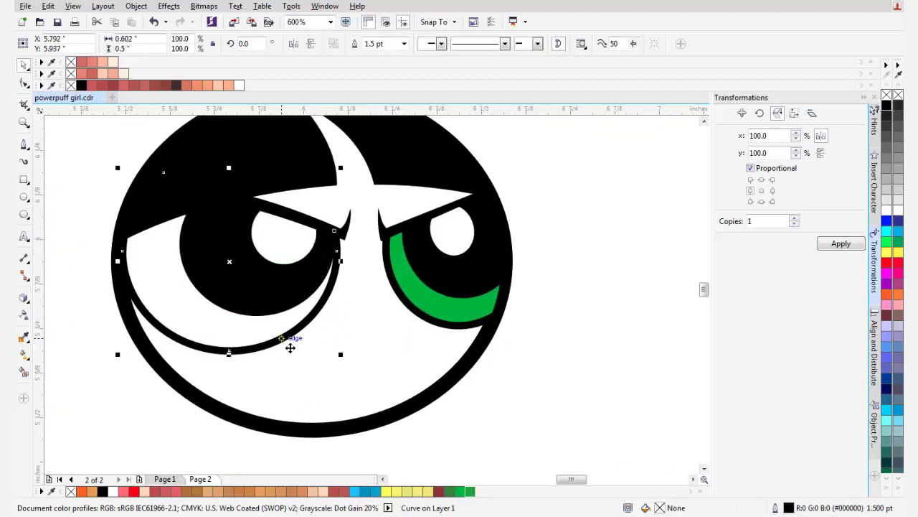
left_click(472, 493)
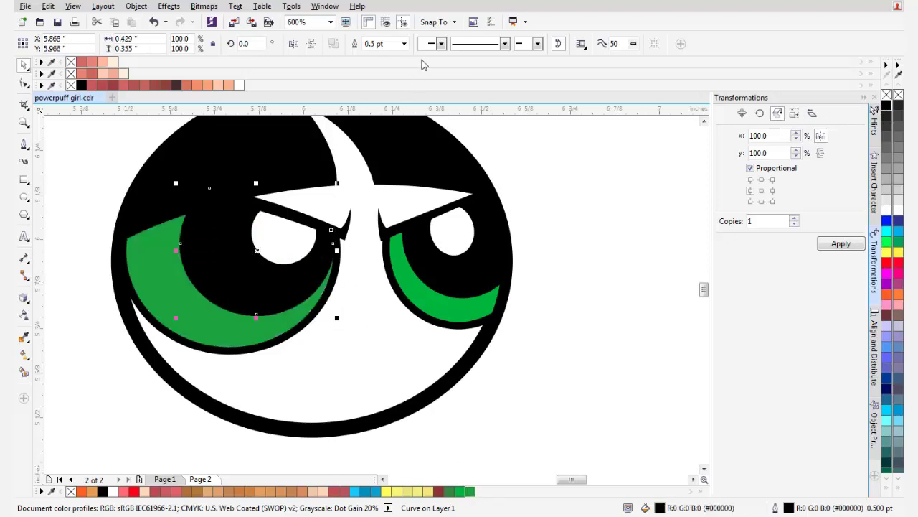
Remove the outline from the black left pupil
left_click(404, 44)
left_click(391, 53)
key("Escape")
scroll(242, 262, "down", 2)
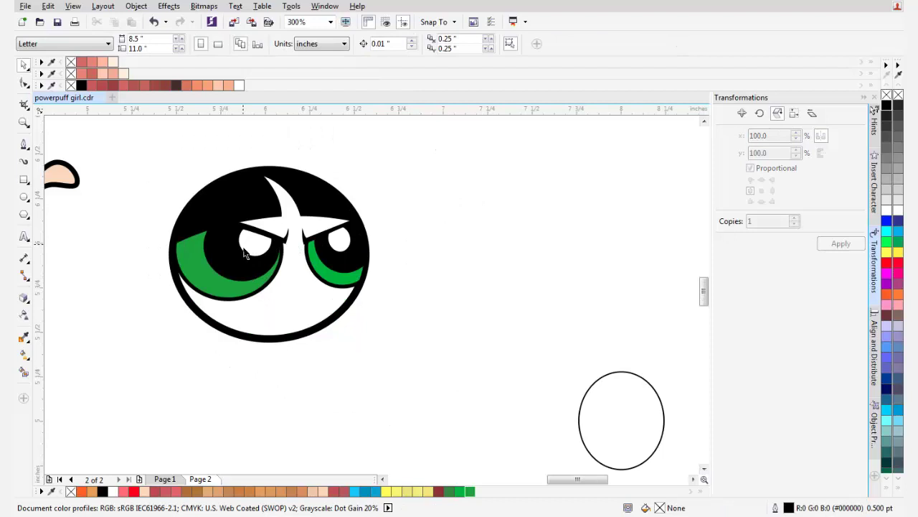
scroll(230, 275, "up", 2)
left_click(180, 281)
scroll(181, 281, "down", 2)
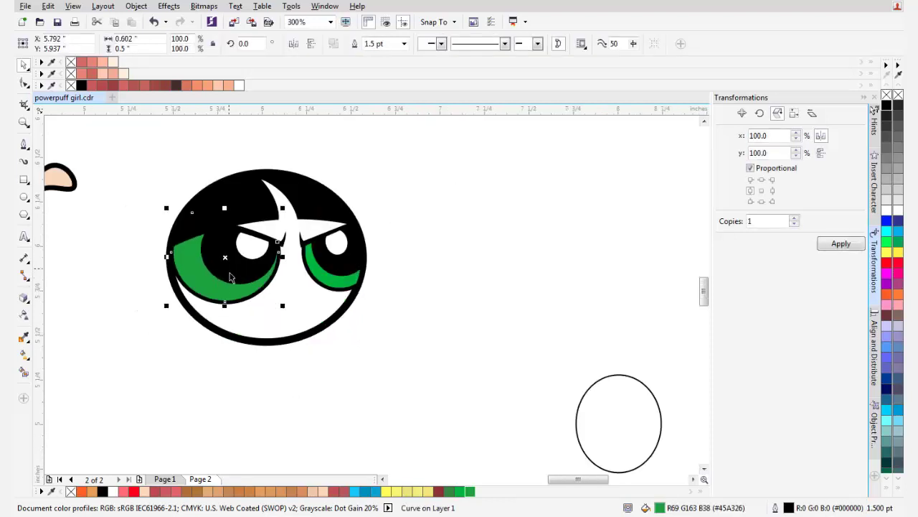
Draw an ellipse about 0.545 × 0.563 inches over the left eye, overlapping the pupil and the green iris
scroll(174, 240, "up", 2)
left_click(23, 195)
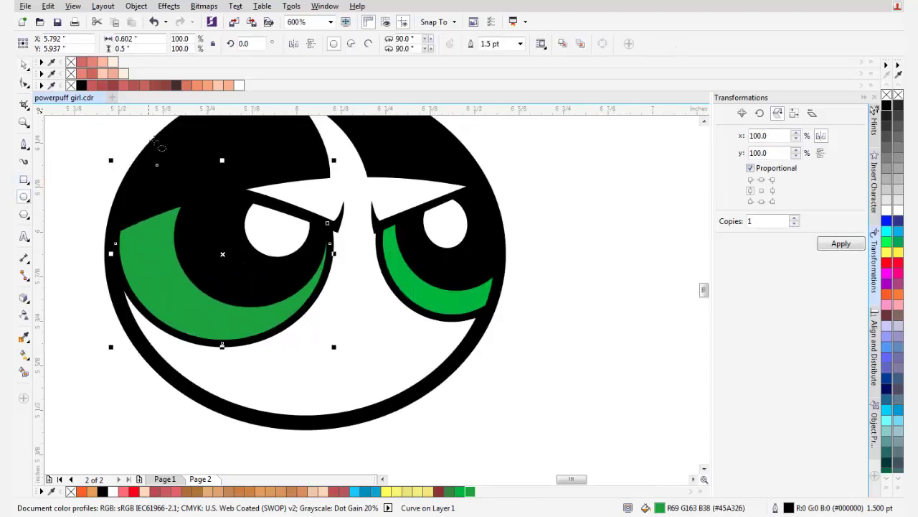
left_click_drag(153, 140, 351, 343)
key("space")
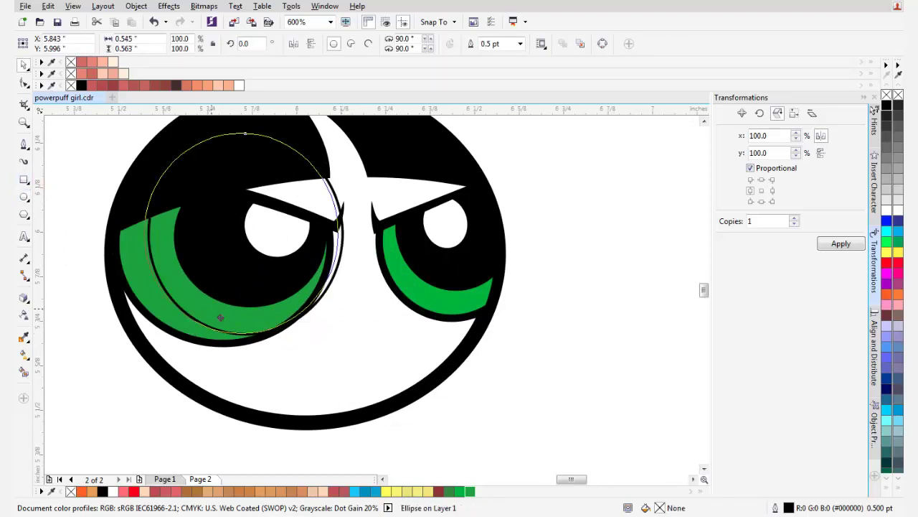
left_click_drag(214, 313, 284, 294)
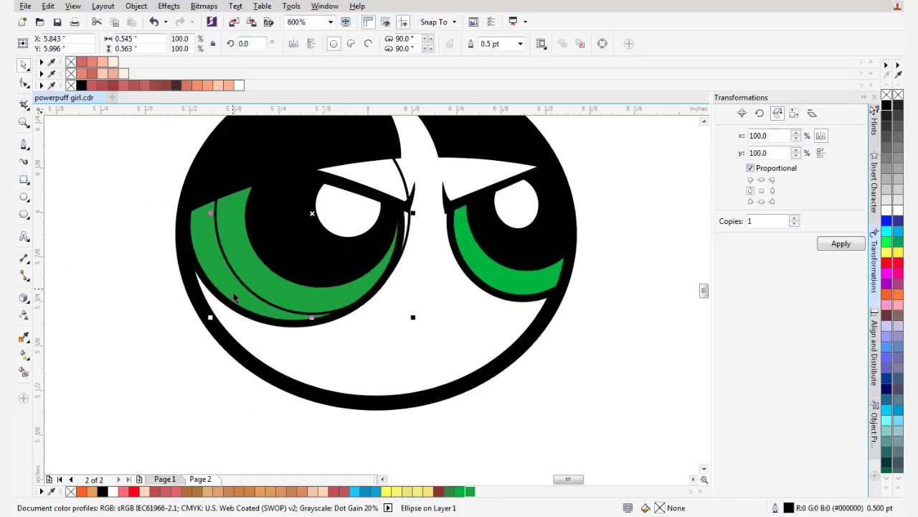
Intersect the new ellipse with the left green eye shape and delete the leftover ellipse
left_click(225, 296, "shift")
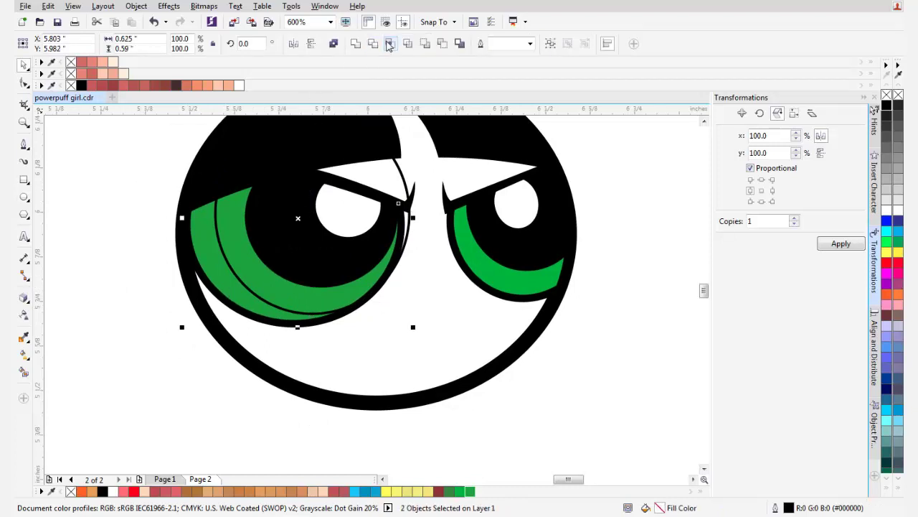
left_click(389, 45)
left_click(388, 181)
key("Delete")
Remove the outline from the intersected iris piece and fill the left eye shape behind it with white
left_click(286, 305)
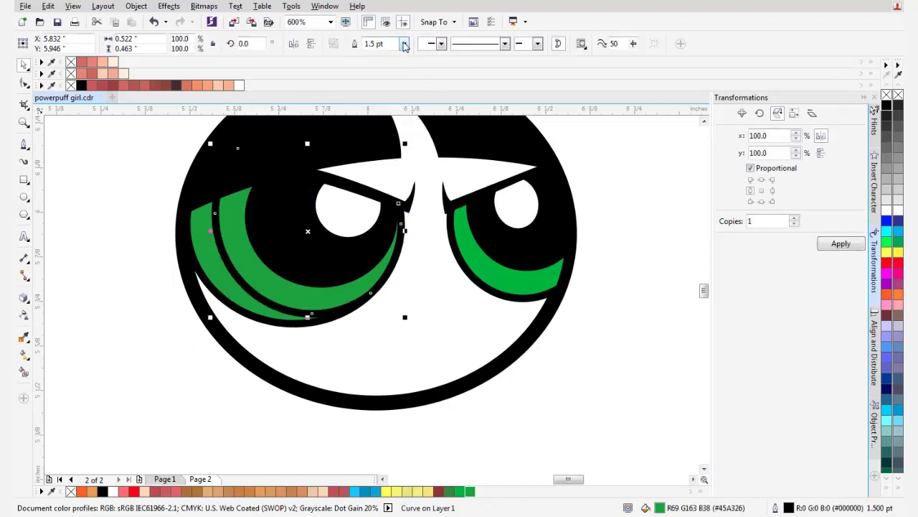
left_click(405, 45)
left_click(379, 55)
left_click(214, 277)
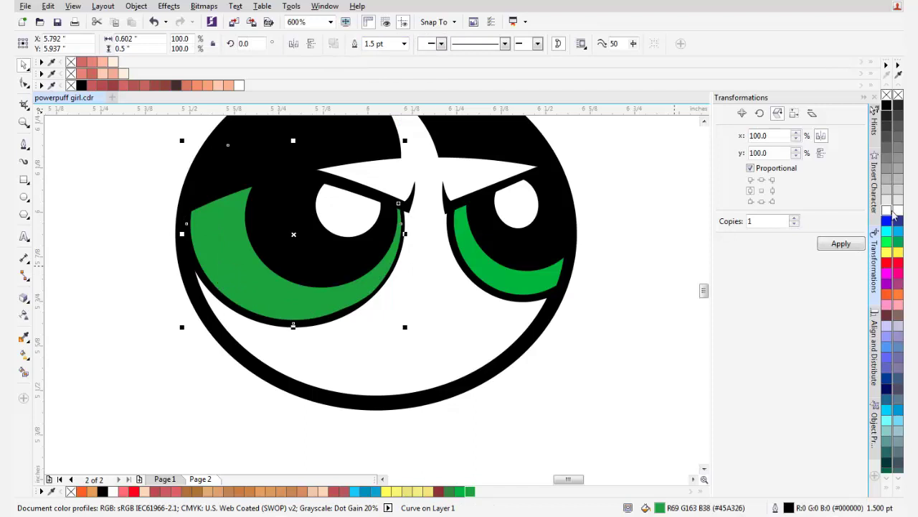
left_click(891, 211)
left_click(645, 266)
scroll(278, 284, "down", 1)
scroll(293, 295, "up", 1)
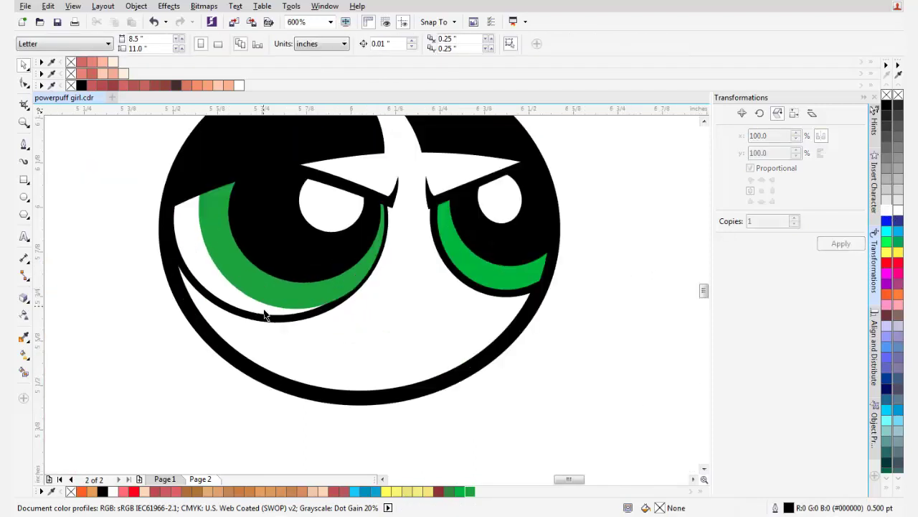
scroll(278, 296, "down", 1)
scroll(351, 301, "up", 1)
Draw a closed three-node hair spike about 0.26 × 0.18 inches with the Pen tool, sticking out beside the right eye
left_click(26, 144)
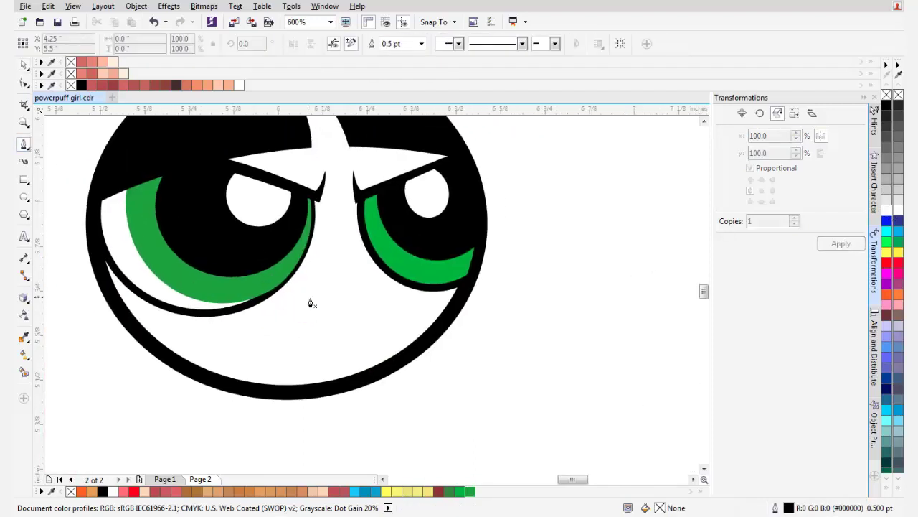
scroll(310, 302, "down", 1)
scroll(287, 287, "right", 1)
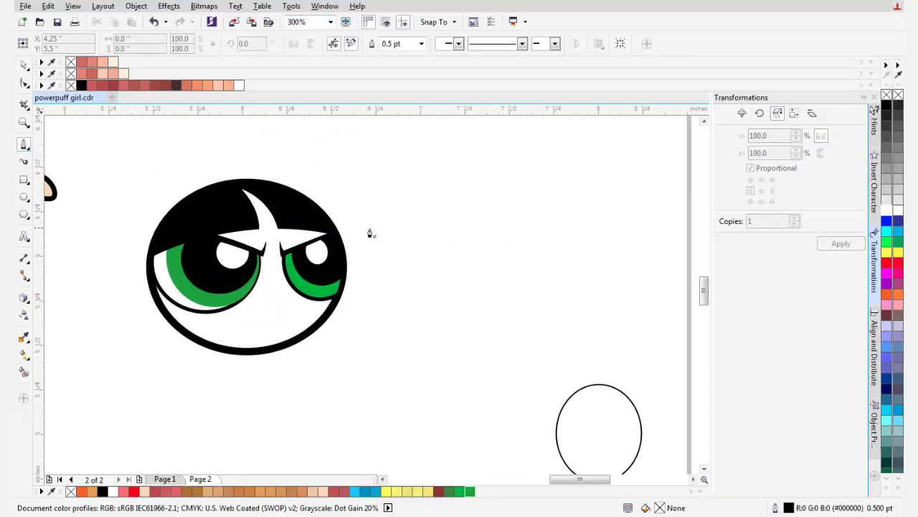
scroll(334, 252, "up", 2)
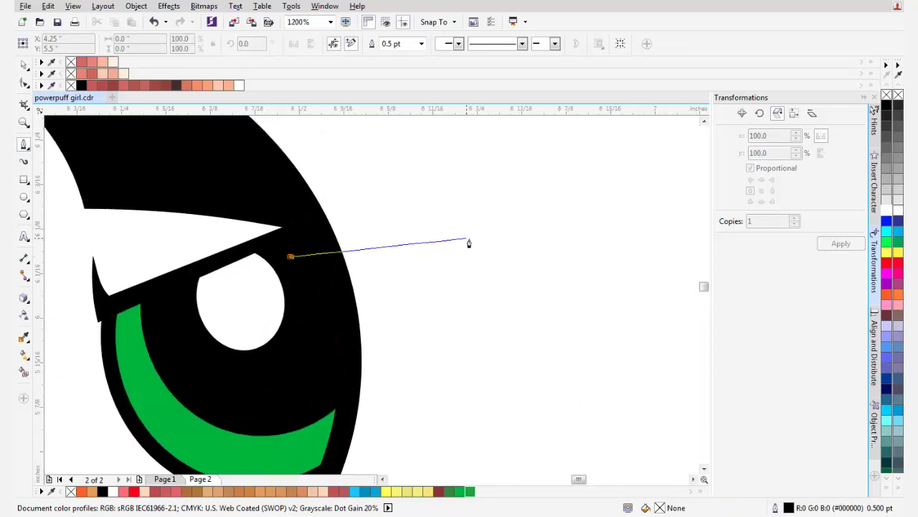
left_click(469, 239)
left_click_drag(347, 361, 249, 392)
left_click(291, 257)
key("space")
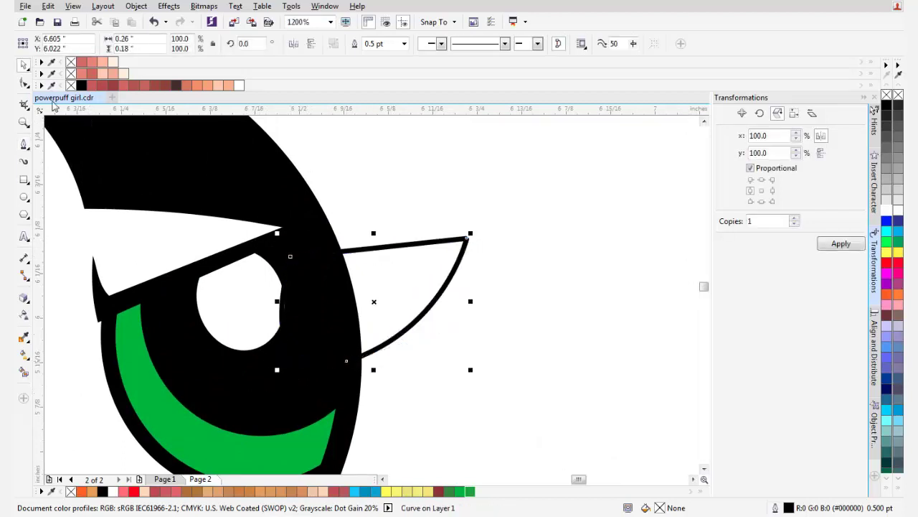
Convert the right hair spike's nodes to curves, reshape its inner edge and bend its upper edge slightly downward
left_click(24, 84)
left_click_drag(180, 175, 591, 435)
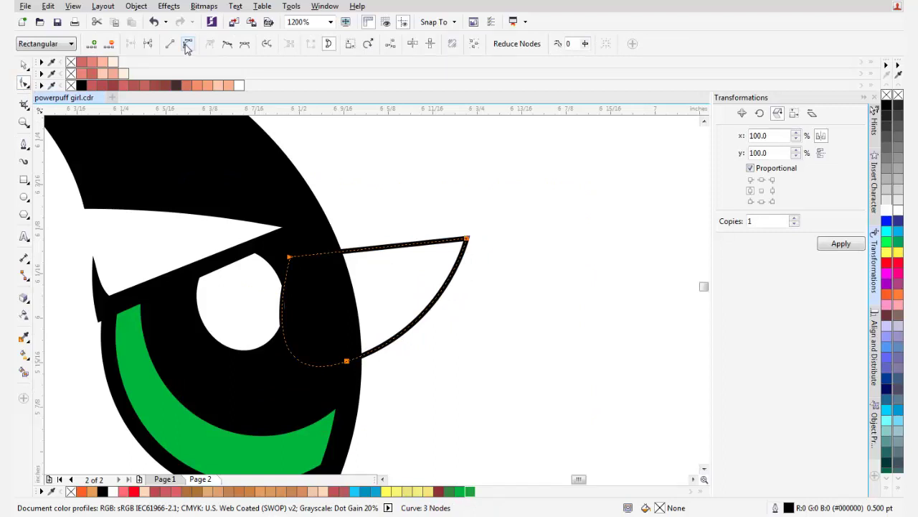
left_click_drag(251, 393, 300, 334)
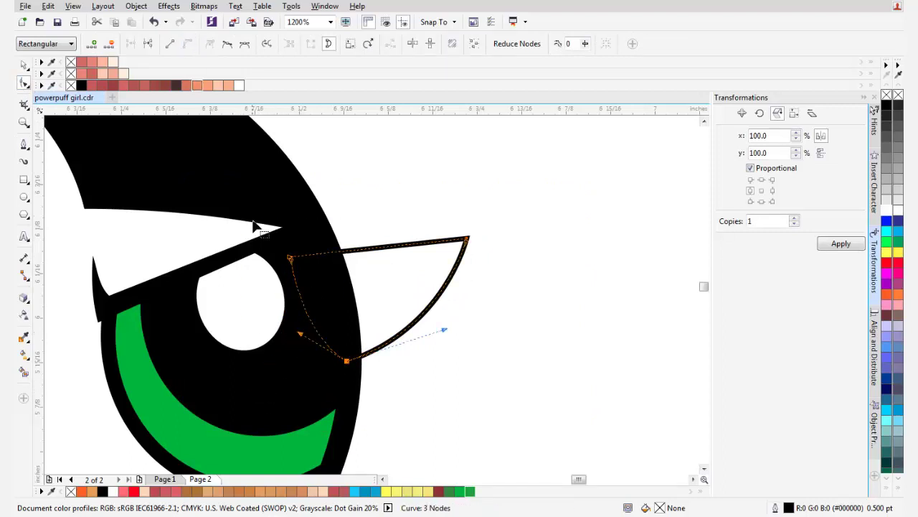
left_click(374, 250)
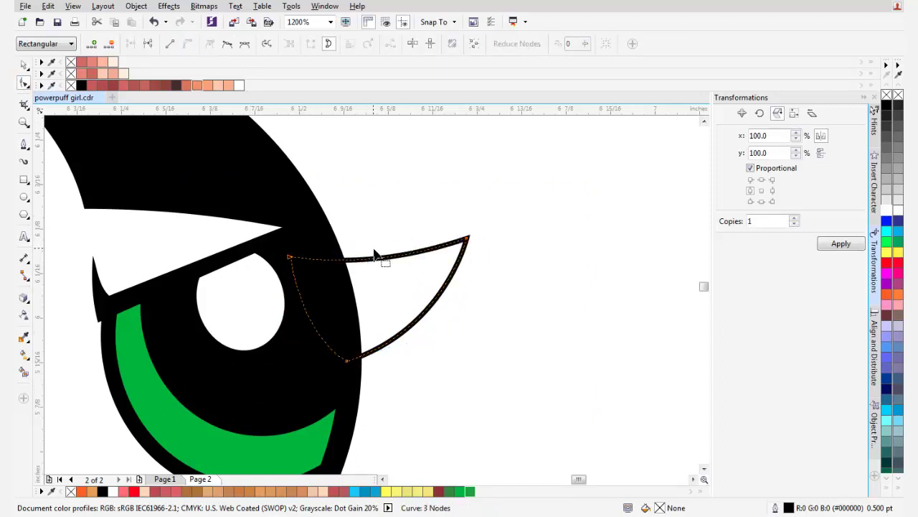
Raise the right hair spike's tip and adjust the curve handles to round its lower edge and smooth its upper edge
left_click_drag(467, 238, 470, 211)
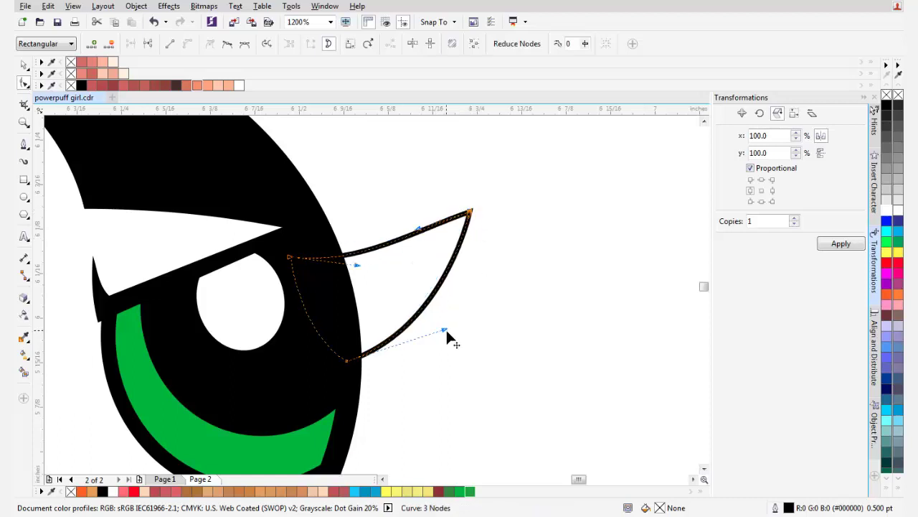
left_click_drag(446, 329, 467, 338)
scroll(468, 302, "down", 1)
key("space")
scroll(448, 287, "up", 1)
key("space")
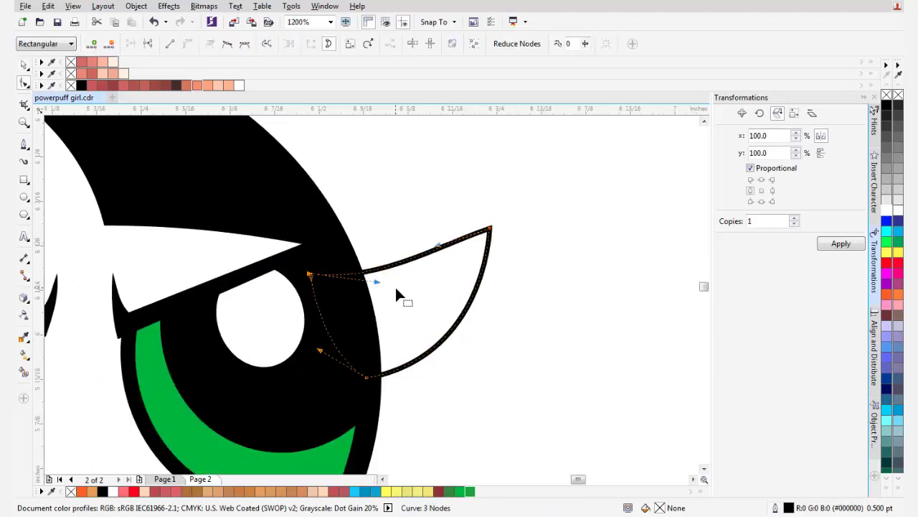
left_click_drag(378, 282, 410, 263)
scroll(436, 255, "down", 1)
key("space")
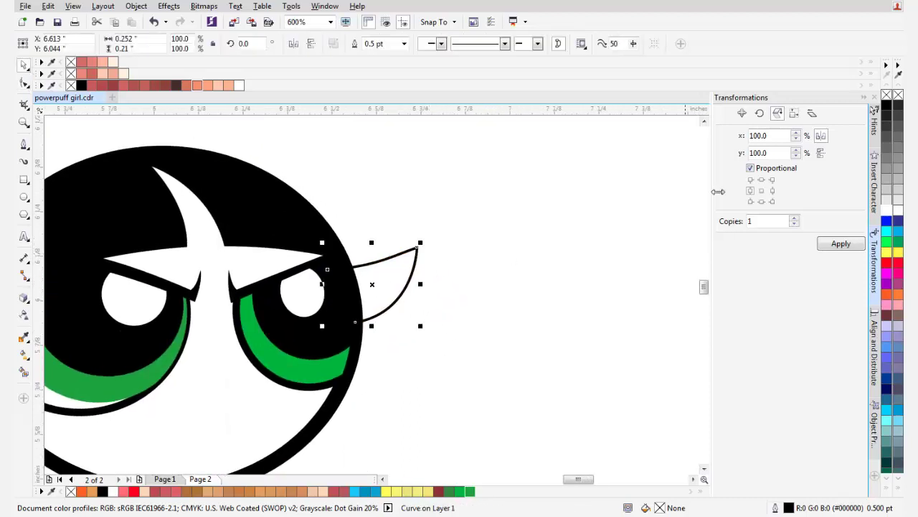
Fill the right hair spike with black and remove its outline
left_click(887, 106)
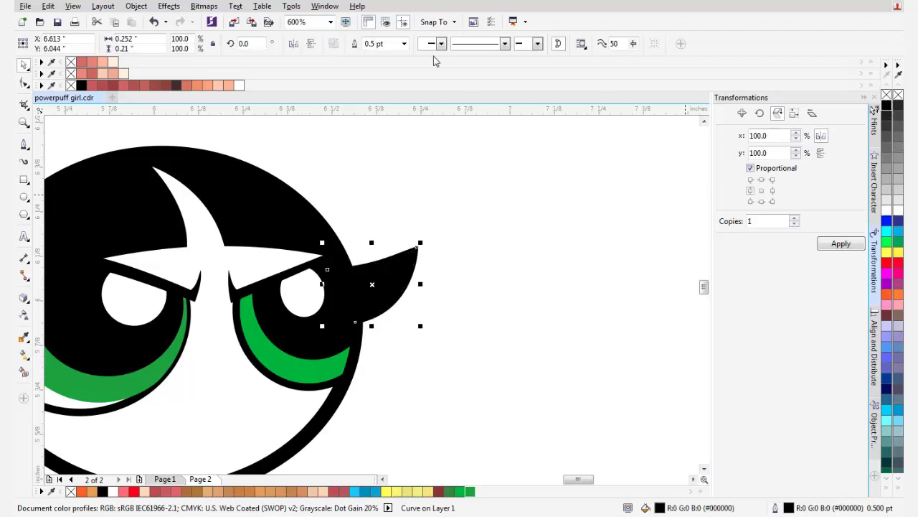
left_click(404, 44)
left_click(373, 56)
Send the right hair spike to the back of the page
scroll(366, 315, "up", 2)
right_click(393, 287)
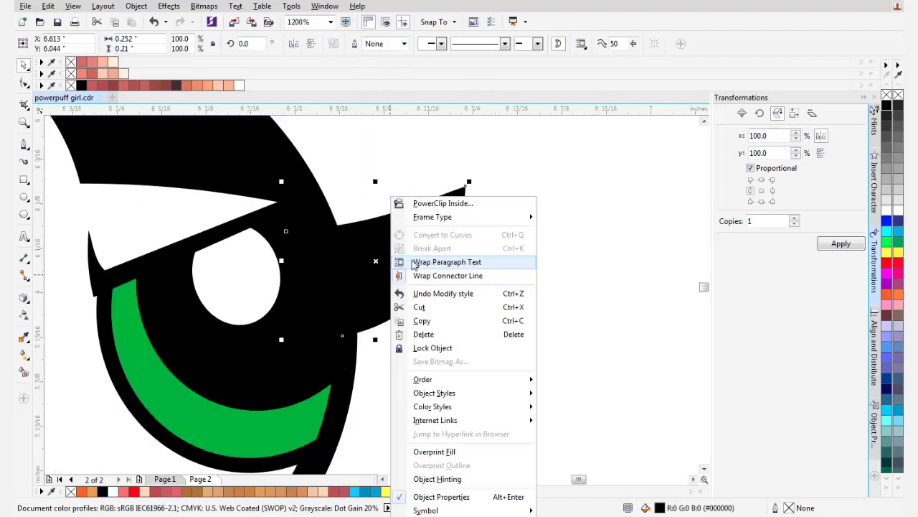
mouse_move(455, 379)
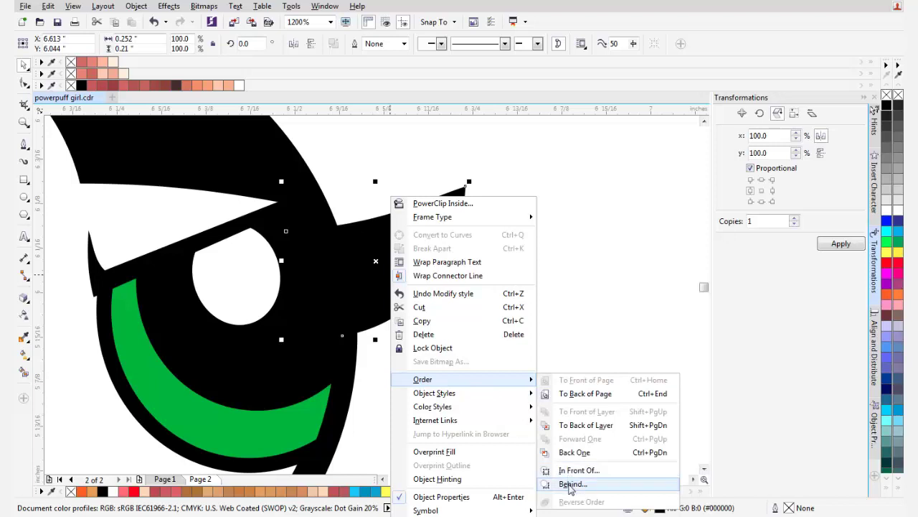
left_click(591, 395)
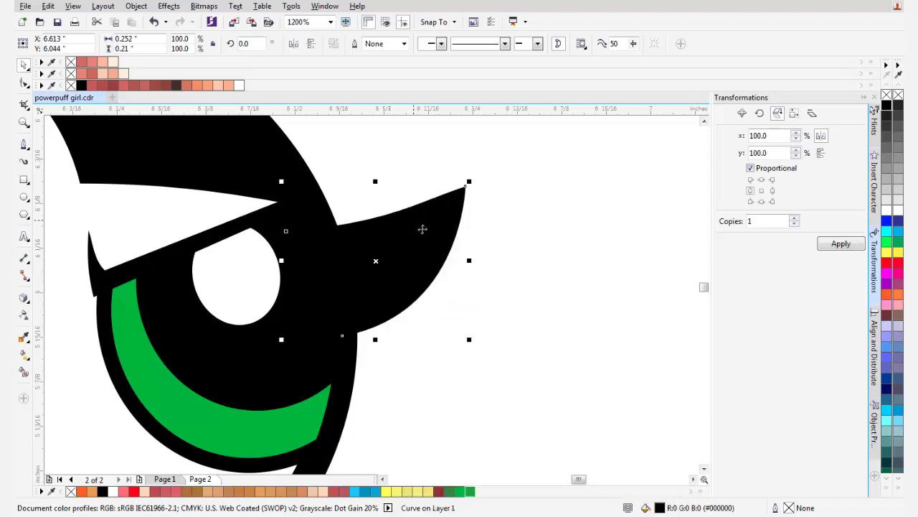
Pull the right hair spike's tip inward toward the head and adjust the upper edge's curve handle
left_click(24, 83)
left_click_drag(367, 160, 437, 189)
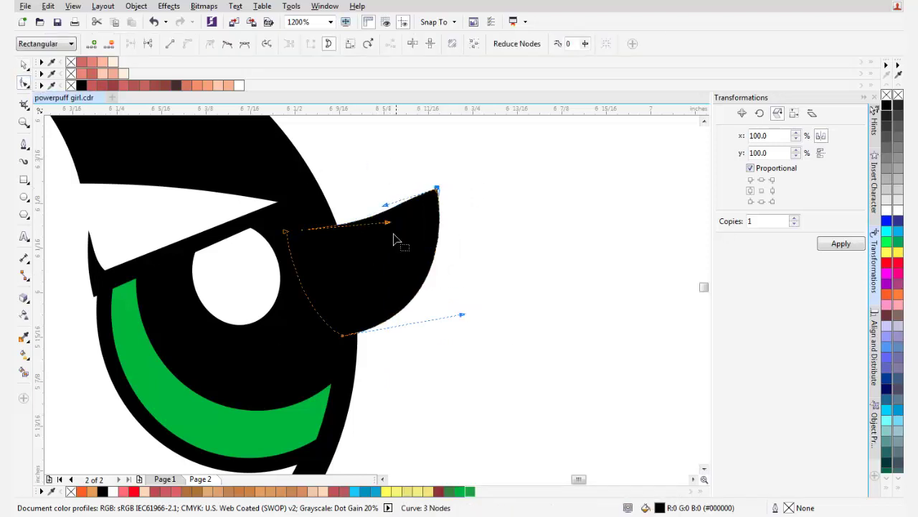
left_click_drag(389, 223, 366, 218)
scroll(452, 258, "down", 3)
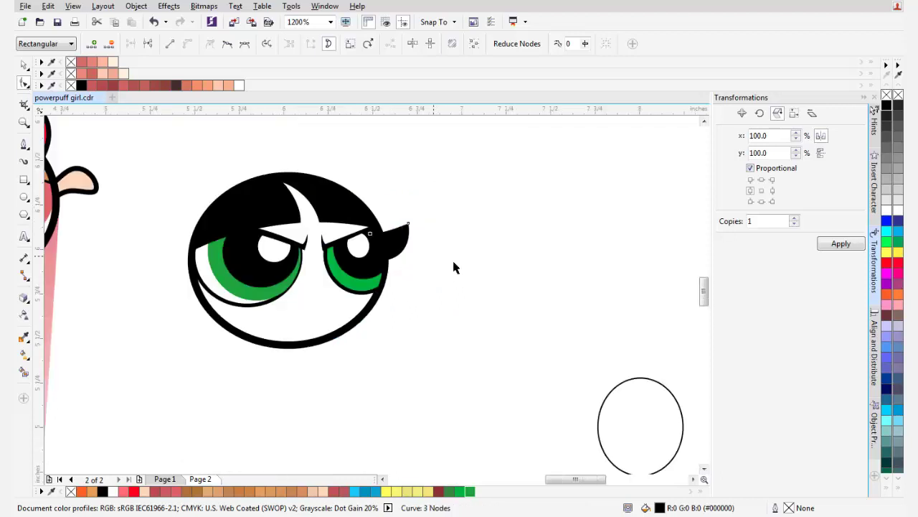
Move the right hair spike slightly up, pull its tip in and tighten its curves to about 0.176 × 0.202 inches
key("space")
scroll(400, 246, "up", 2)
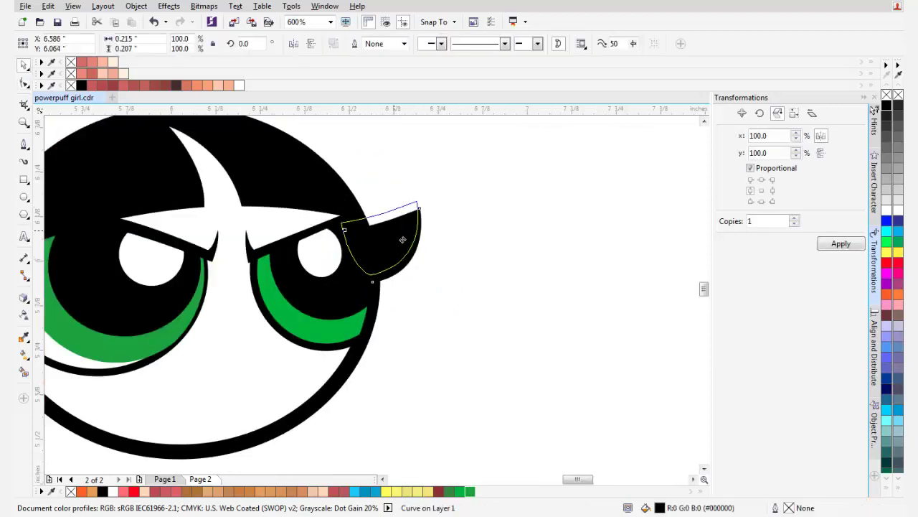
scroll(402, 239, "up", 2)
key("space")
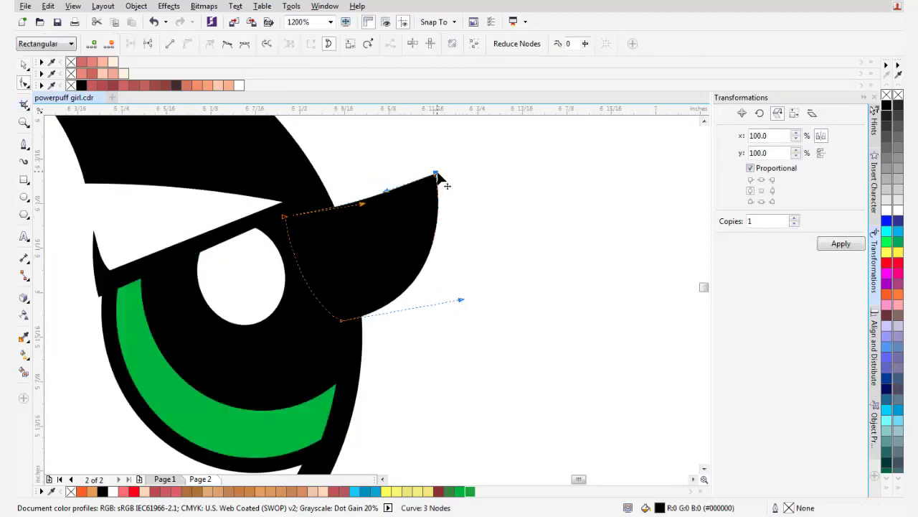
left_click_drag(437, 174, 409, 179)
left_click_drag(460, 300, 405, 290)
left_click_drag(361, 205, 347, 206)
key("space")
scroll(411, 244, "down", 3)
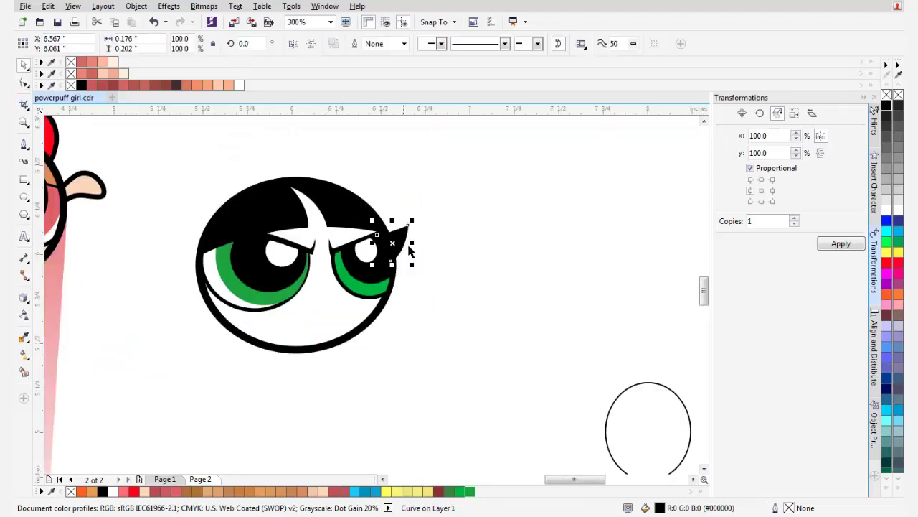
scroll(439, 261, "up", 1)
left_click(439, 262)
Draw a curved, pointed hair spike about 0.309 × 0.208 inches with the Pen tool, sticking out beside the left eye
left_click_drag(238, 220, 302, 231)
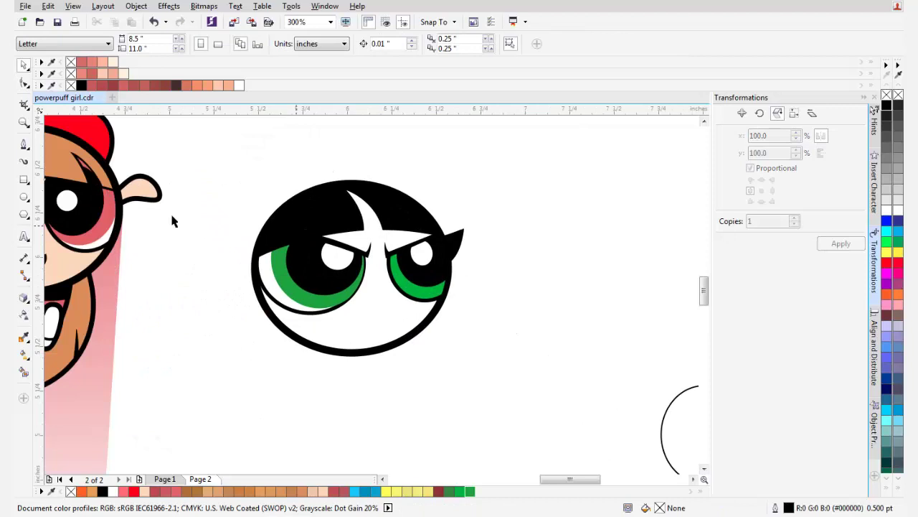
scroll(172, 221, "up", 2)
left_click(23, 145)
scroll(275, 380, "up", 1)
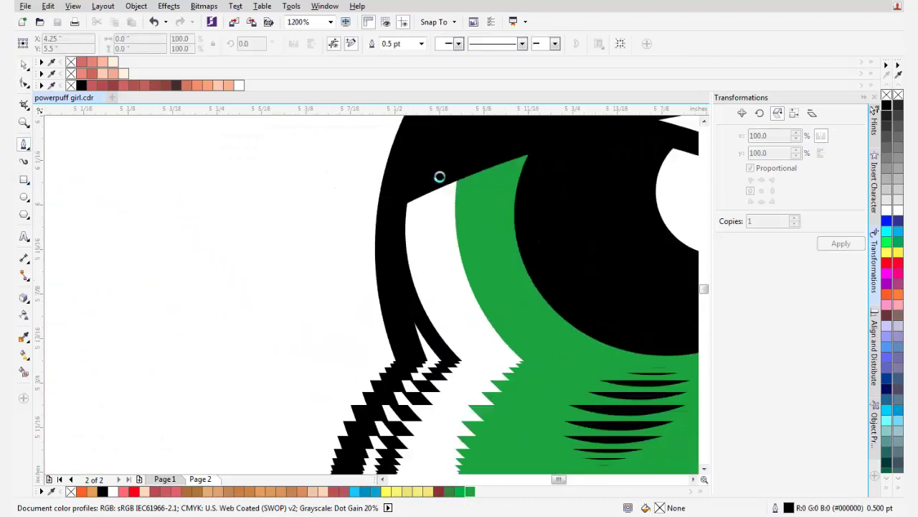
left_click_drag(429, 192, 358, 224)
left_click(264, 231)
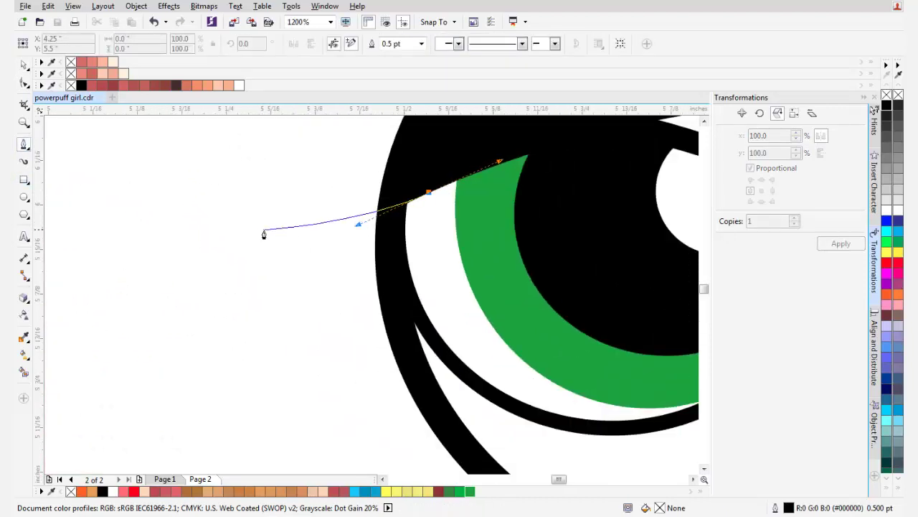
left_click(247, 234)
left_click_drag(394, 330, 436, 318)
left_click(344, 154)
scroll(215, 253, "down", 2)
scroll(256, 259, "up", 1)
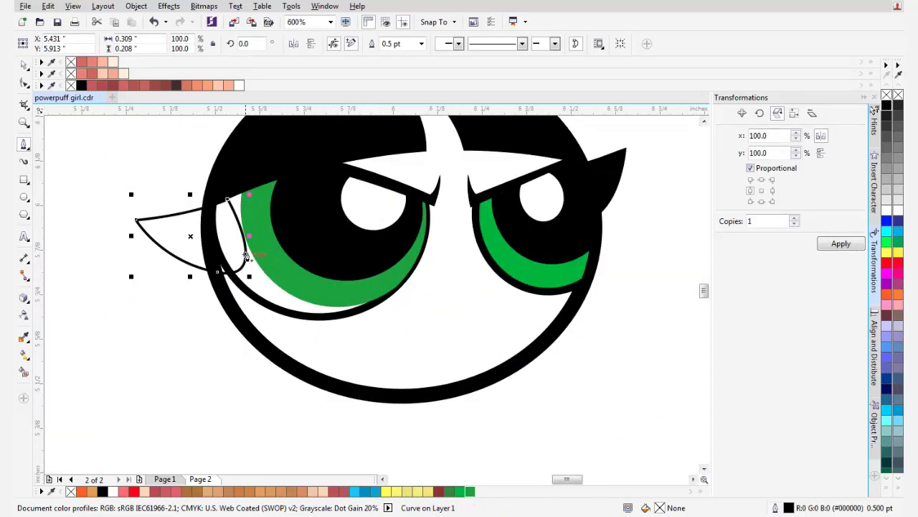
Fill the left hair spike with black and remove its outline
key("space")
left_click(887, 105)
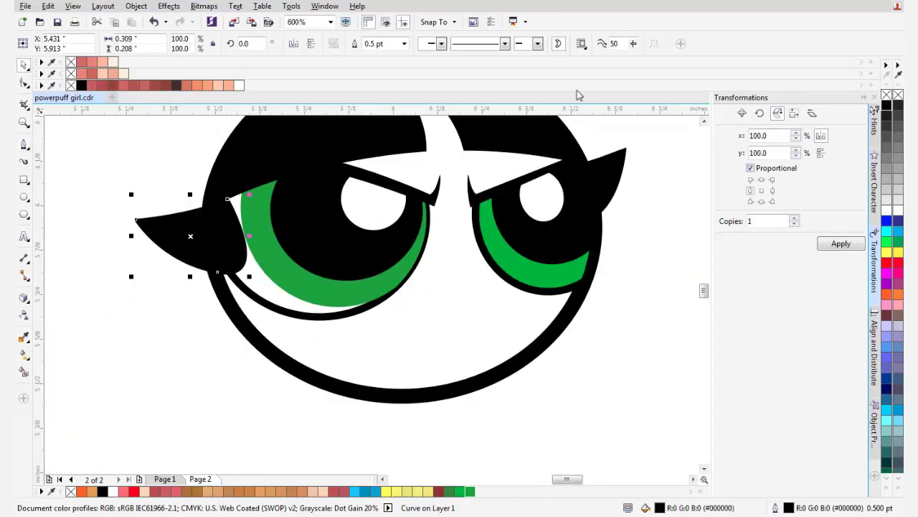
left_click(404, 44)
left_click(384, 55)
Send the left hair spike to the back of the page and deselect it
right_click(169, 226)
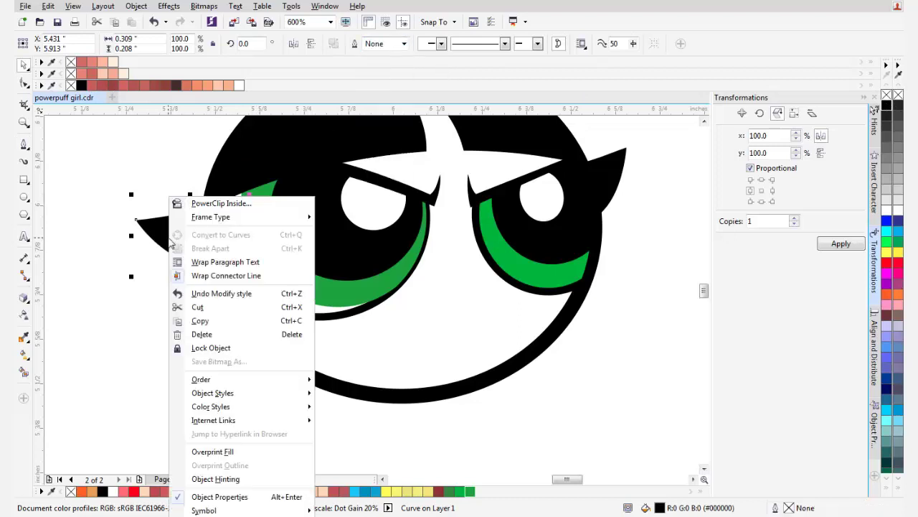
mouse_move(263, 382)
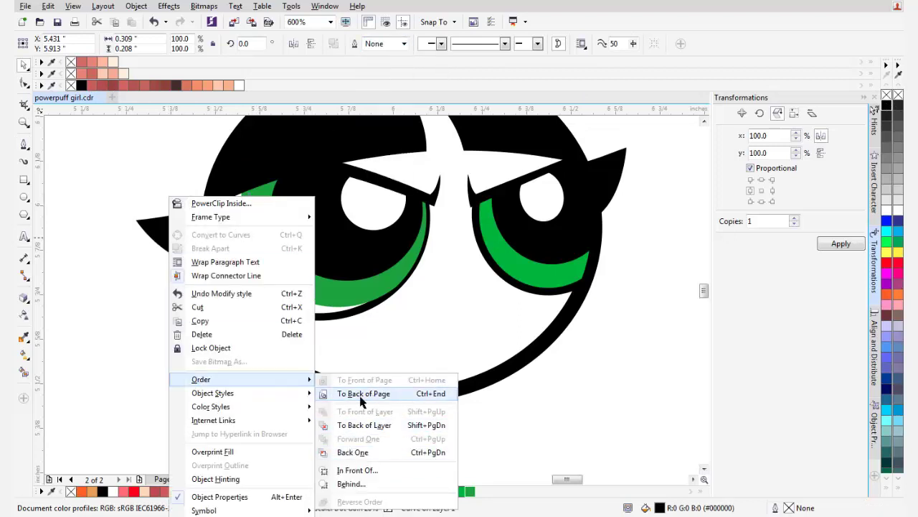
left_click(360, 394)
scroll(294, 388, "down", 1)
left_click(458, 375)
scroll(458, 381, "down", 1)
left_click(287, 337)
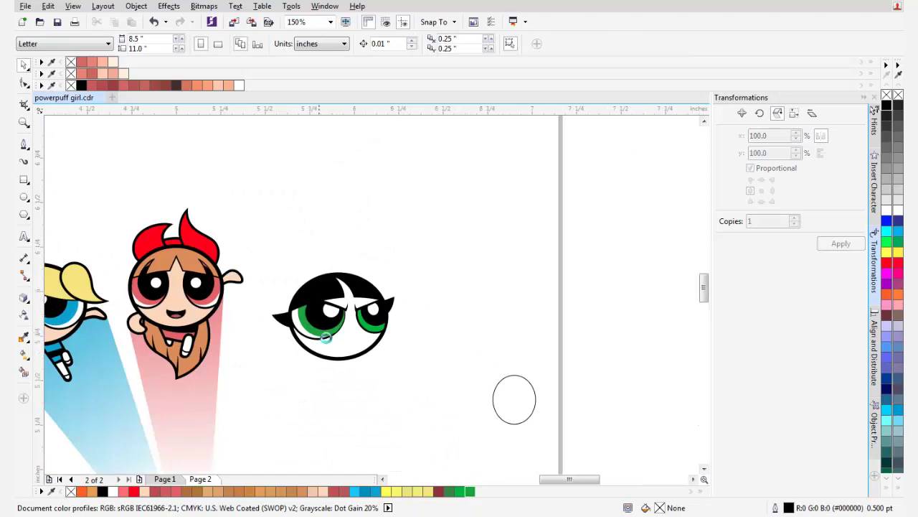
Scale the left hair spike down and reposition it against the left side of the head
scroll(193, 294, "up", 3)
left_click(185, 294)
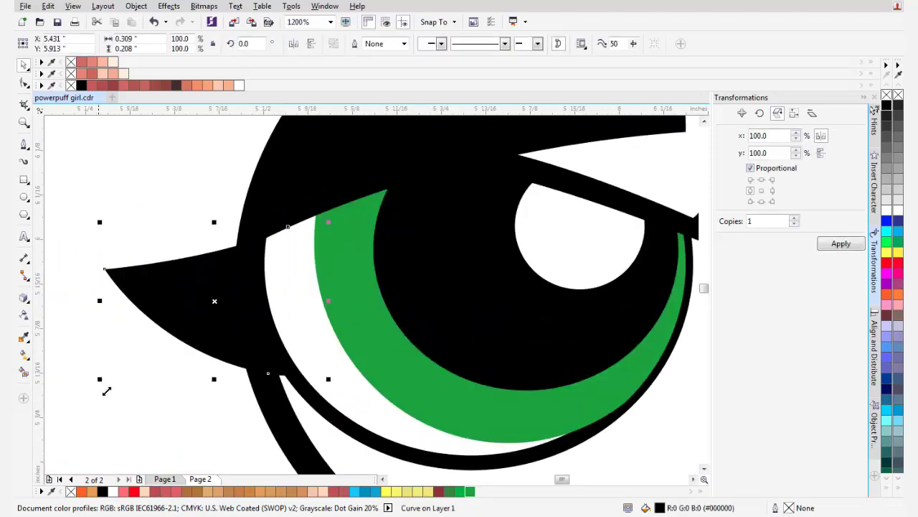
left_click_drag(107, 390, 156, 357)
left_click_drag(330, 223, 338, 231)
left_click_drag(226, 289, 241, 308)
scroll(223, 297, "down", 3)
scroll(224, 320, "up", 3)
left_click(25, 83)
key("space")
scroll(273, 297, "down", 4)
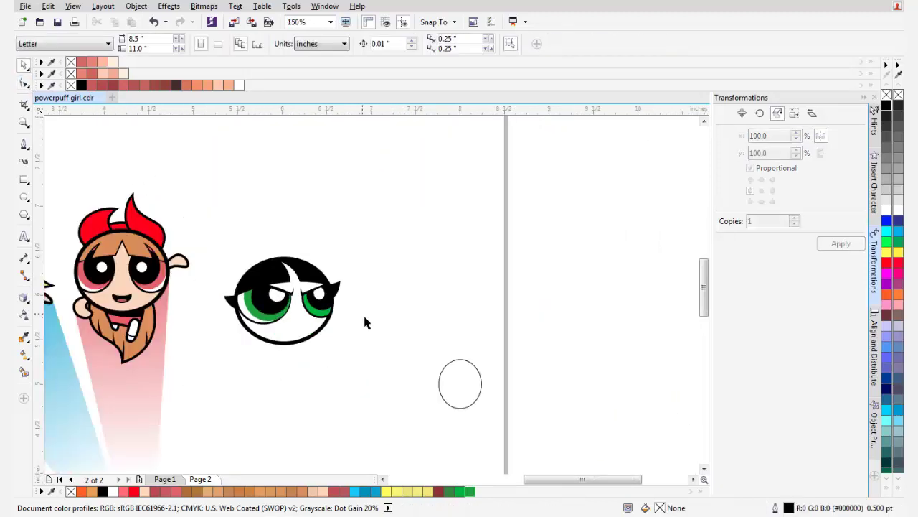
Scale the right hair spike down to about 0.157 × 0.18 inches and reposition it against the right side of the head
scroll(365, 322, "up", 3)
left_click(303, 280)
scroll(316, 265, "up", 2)
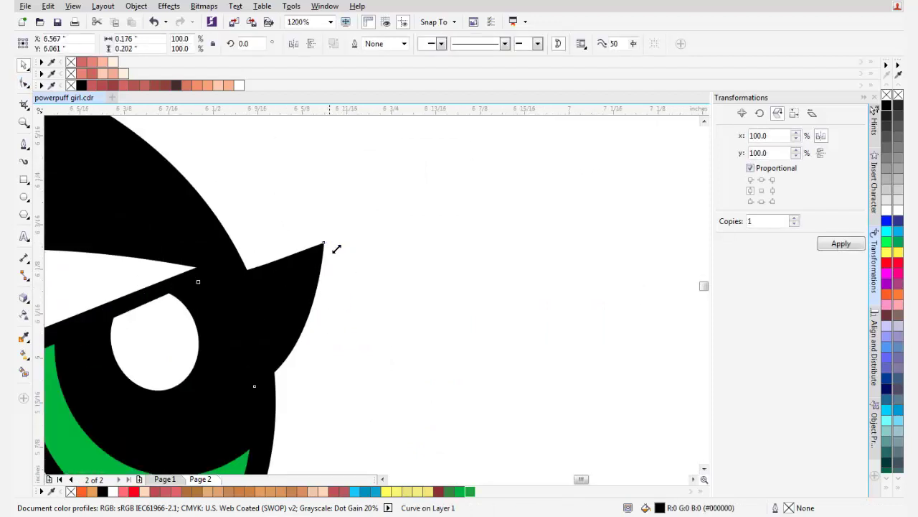
left_click_drag(336, 249, 288, 303)
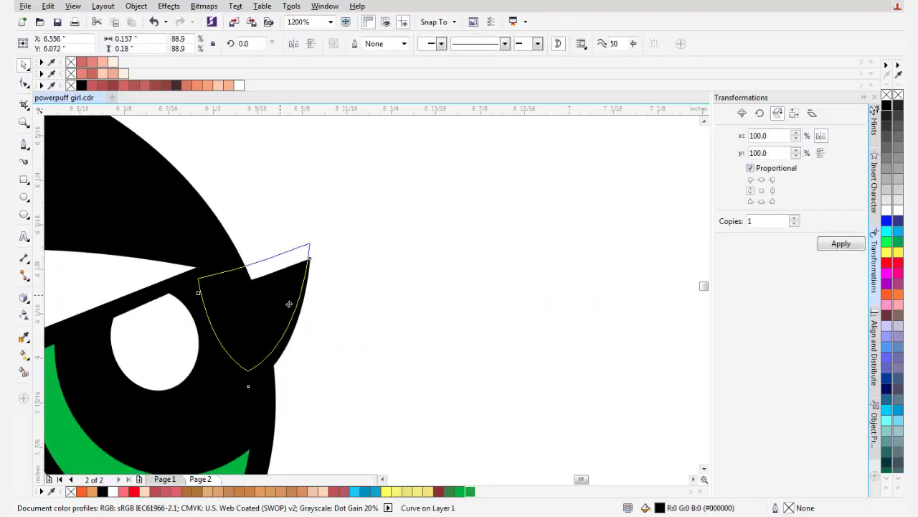
left_click(322, 334)
scroll(316, 331, "down", 2)
left_click_drag(279, 354, 343, 321)
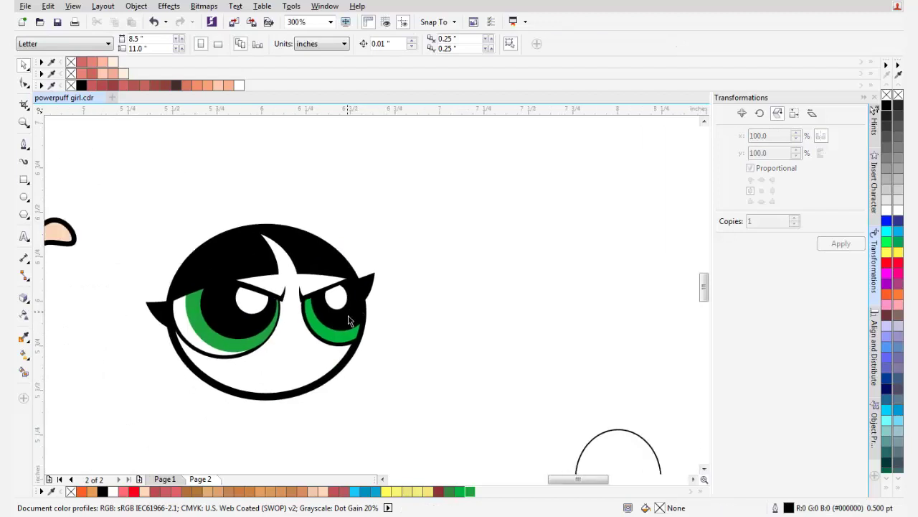
Reshape the left hair spike by moving its lower node slightly down, and deselect it
scroll(148, 322, "up", 2)
left_click(180, 307)
key("F10")
left_click_drag(254, 354, 253, 359)
key("space")
scroll(137, 294, "down", 2)
left_click(133, 315)
left_click_drag(161, 321, 217, 314)
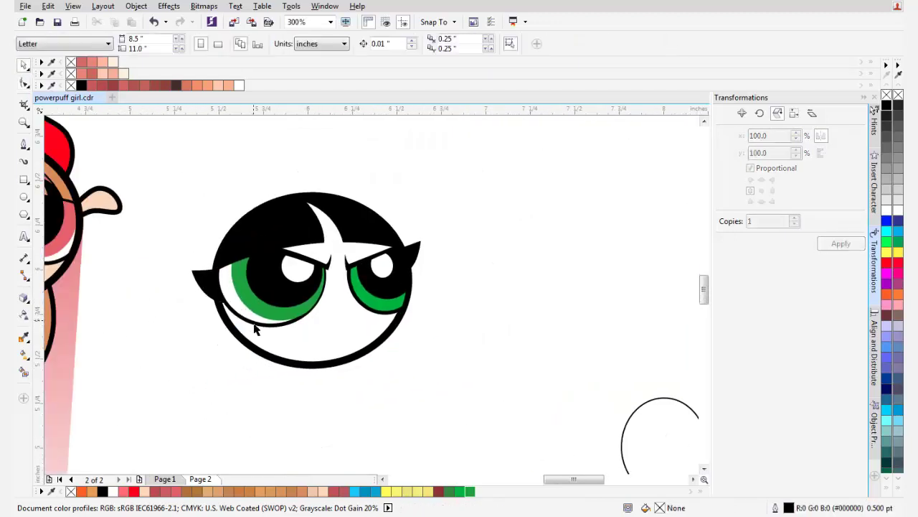
Fill the head ellipse with the peach skin color sampled from the red-bowed character's face, and deselect it
scroll(329, 317, "right", 1)
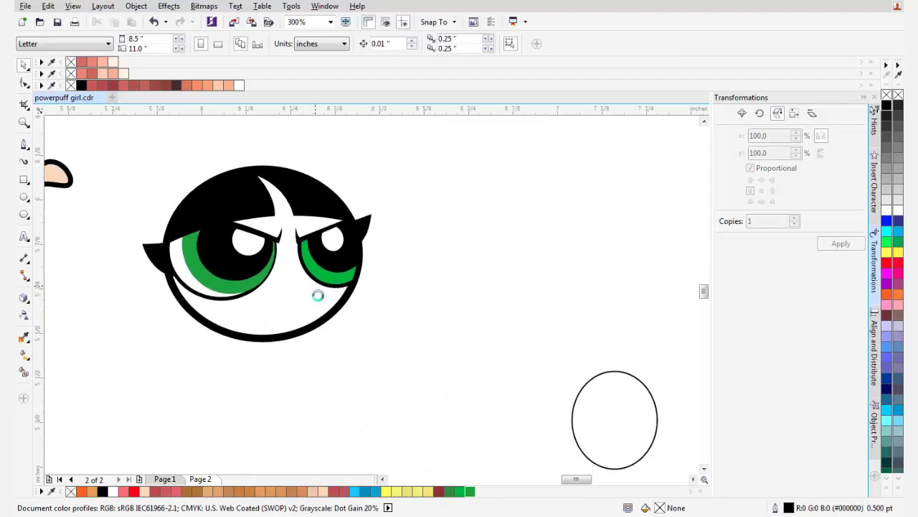
left_click(307, 349)
scroll(296, 329, "left", 2)
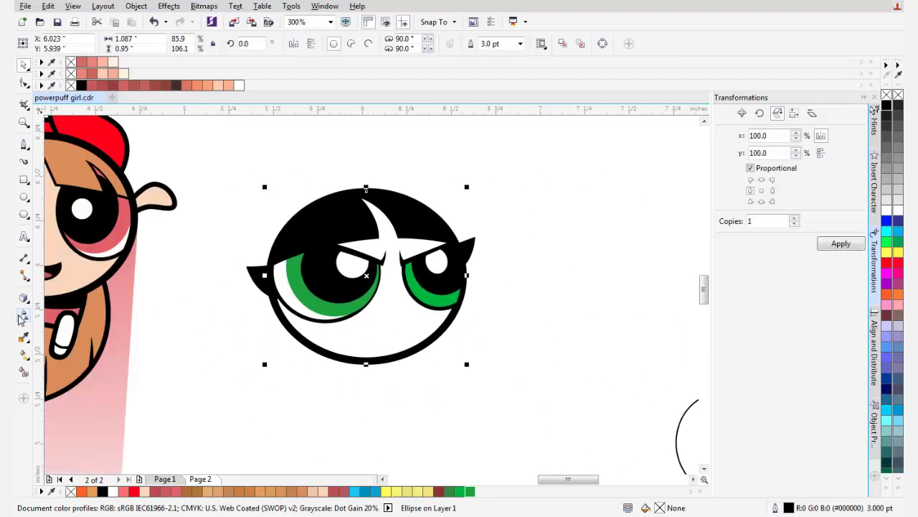
left_click(24, 337)
left_click(82, 277)
left_click(405, 332)
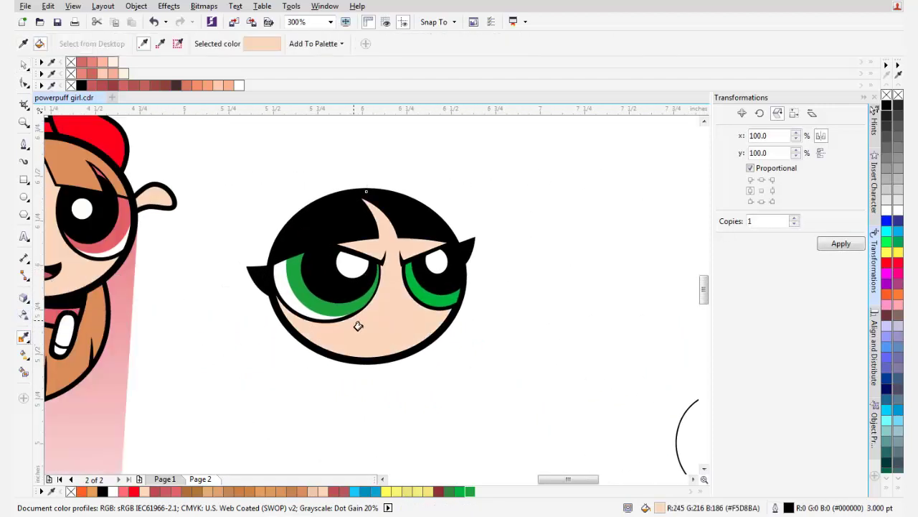
left_click_drag(372, 322, 456, 331)
key("space")
scroll(463, 330, "down", 1)
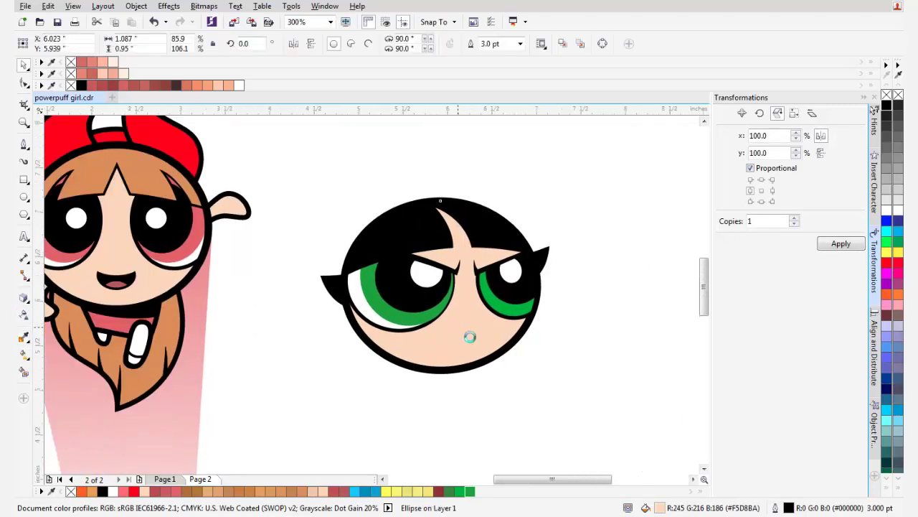
left_click(536, 323)
scroll(489, 341, "up", 2)
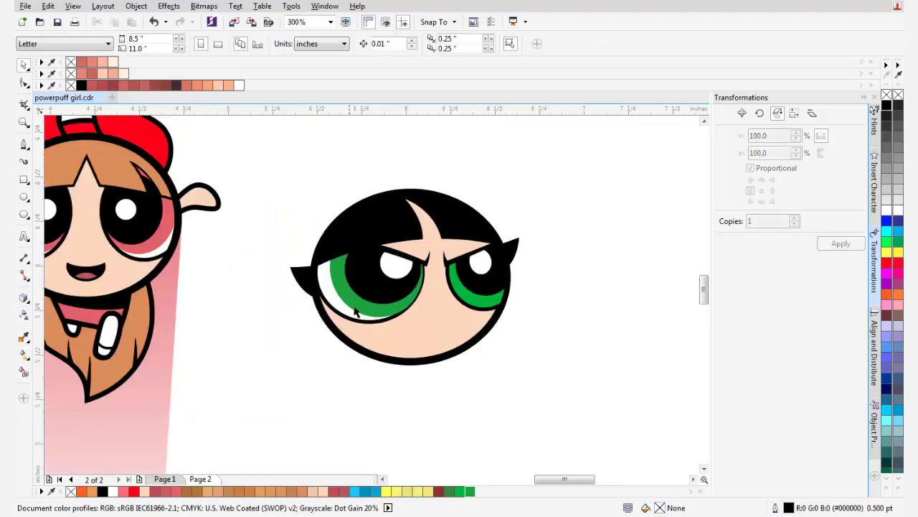
Draw a closed frowning mouth about 0.266 × 0.088 inches with the Pen tool, below and between the eyes
left_click(24, 146)
scroll(430, 322, "right", 2)
scroll(433, 343, "down", 2)
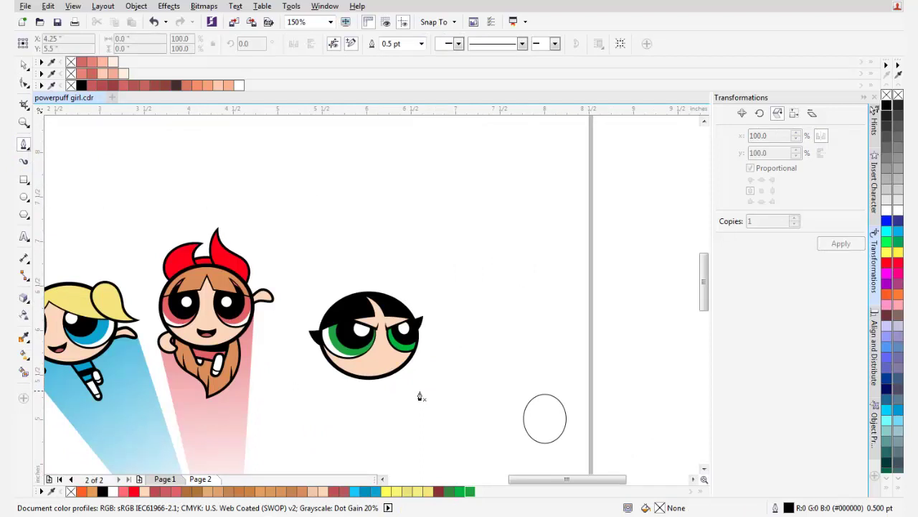
scroll(400, 358, "up", 4)
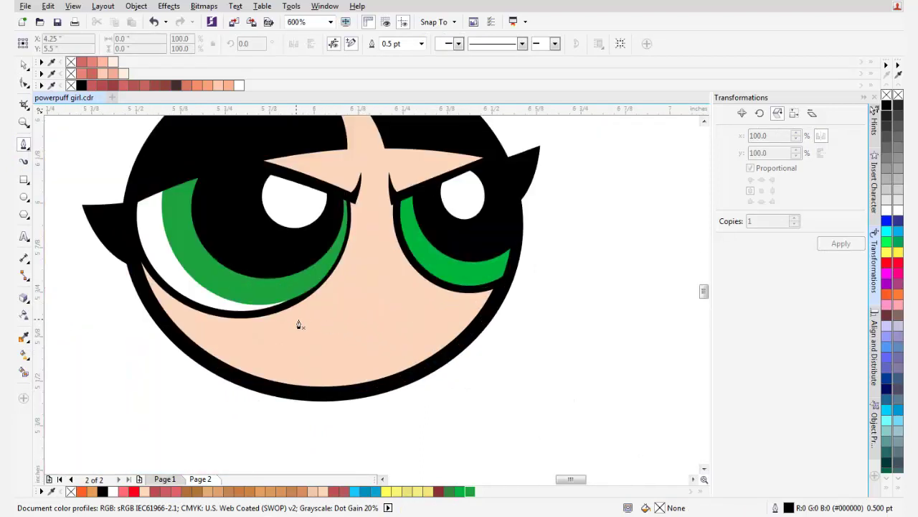
left_click_drag(361, 267, 375, 257)
left_click(409, 311)
scroll(366, 319, "up", 1)
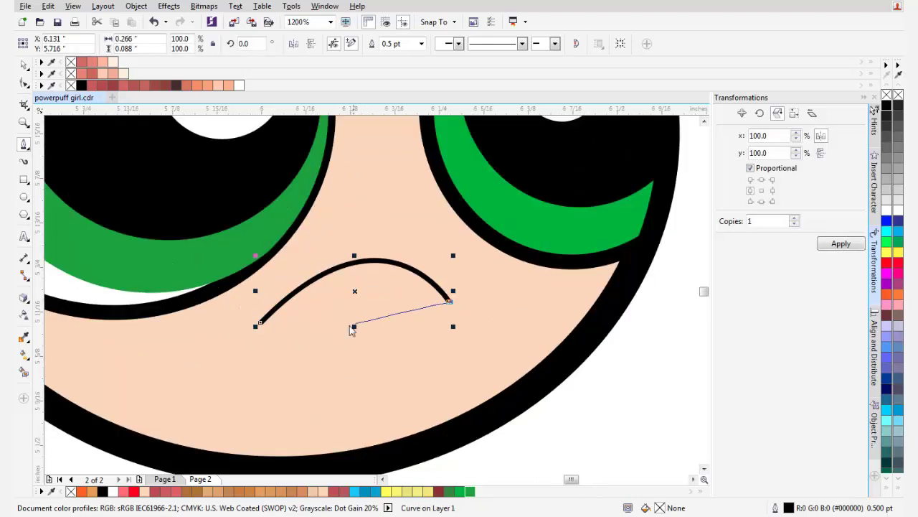
left_click_drag(261, 324, 342, 311)
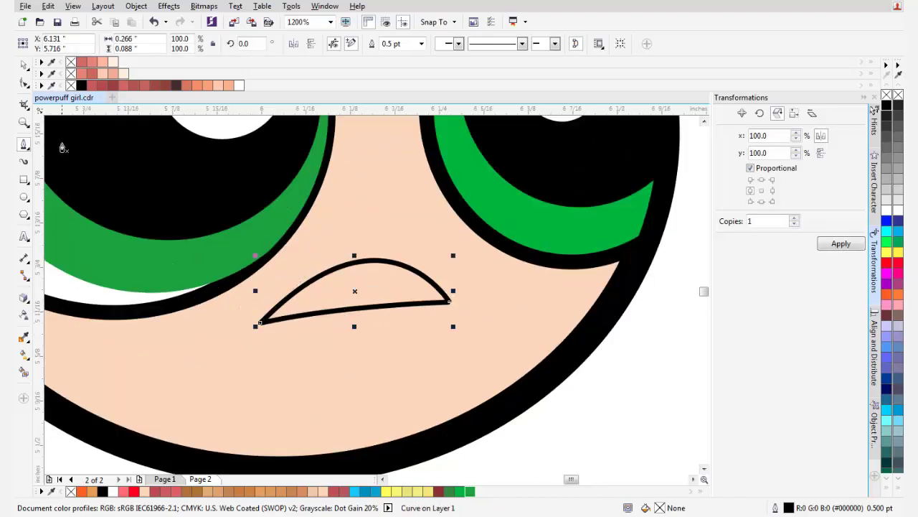
Reshape the mouth by moving its left corner inward, making the upper curve steeper and shifting the right corner slightly outward
left_click(24, 83)
left_click_drag(276, 321, 290, 320)
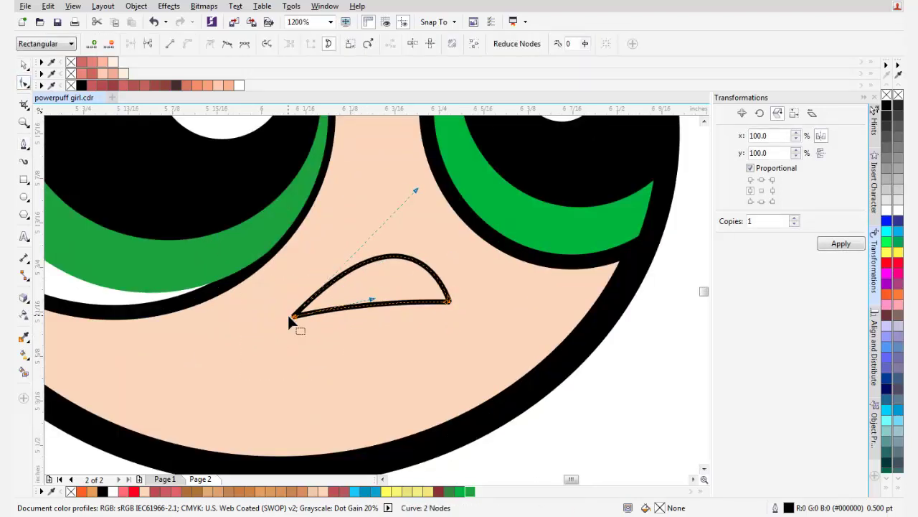
left_click_drag(421, 191, 397, 169)
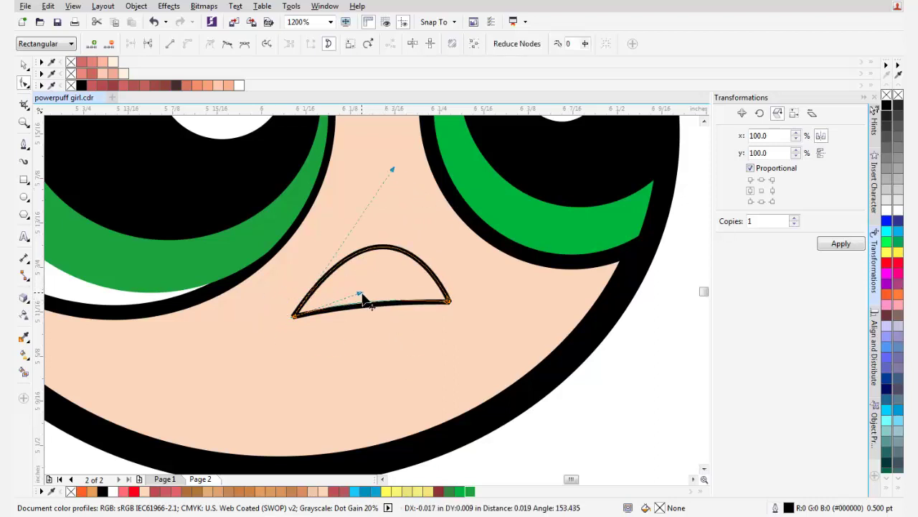
mouse_move(449, 300)
left_mouse_down()
mouse_move(447, 310)
mouse_move(457, 306)
left_mouse_up()
left_click(468, 279)
scroll(357, 279, "down", 1)
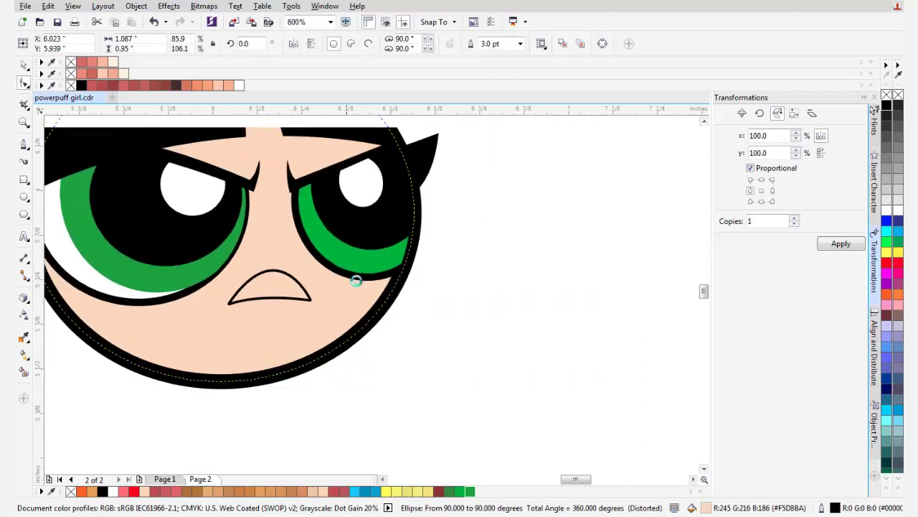
Draw a four-sided shape about 0.168 × 0.15 inches across the middle of the mouth, and shift its bottom edge slightly left
scroll(285, 286, "up", 1)
left_click(24, 143)
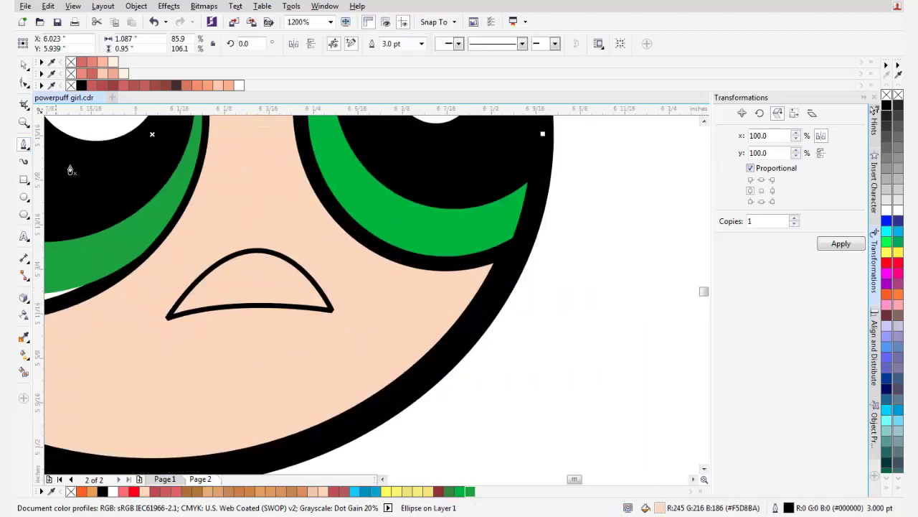
left_click(185, 216)
left_click(256, 322)
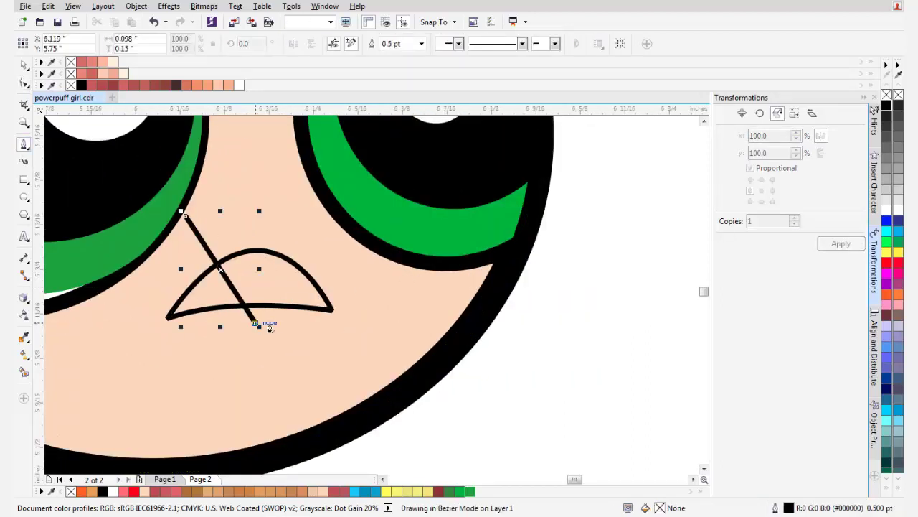
left_click(280, 322)
left_click(306, 224)
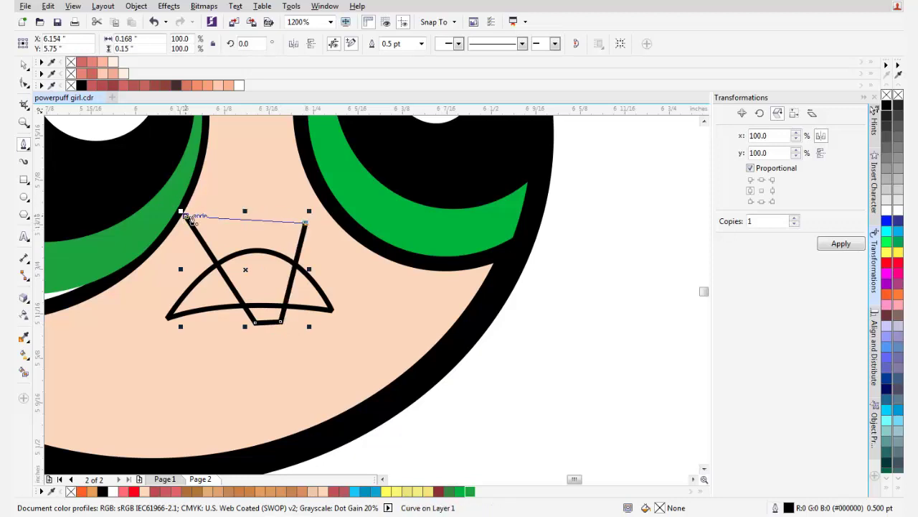
left_click(186, 216)
key("F10")
left_click_drag(257, 323, 275, 322)
key("space")
Intersect the four-sided shape with the mouth to create the middle tooth, and delete the leftover four-sided shape
left_click(310, 291, "shift")
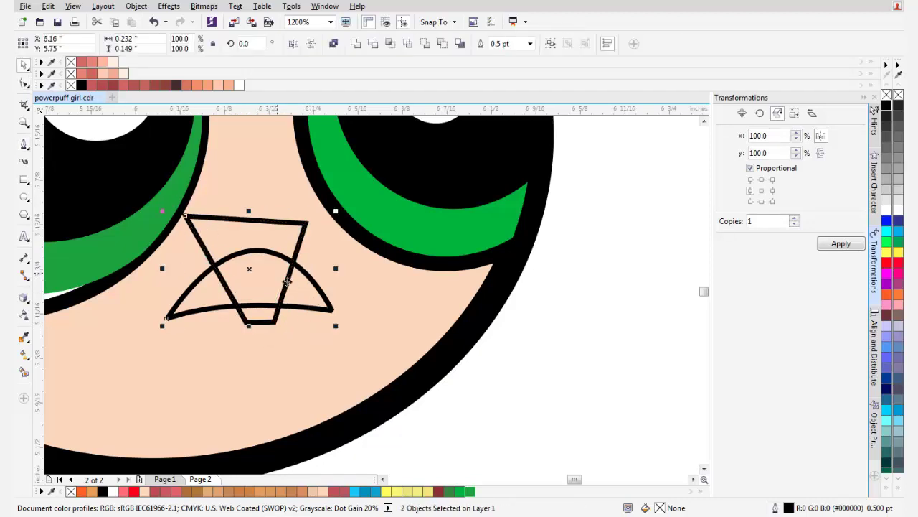
left_click(390, 43)
left_click(296, 244)
key("Delete")
Fill the mouth and teeth with white and deselect them
left_click(294, 301)
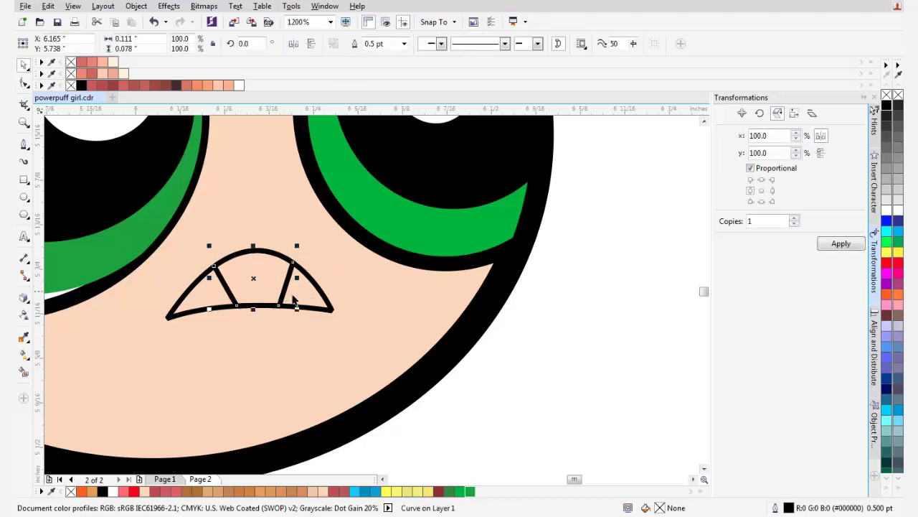
left_click(889, 210)
key("Escape")
scroll(308, 323, "down", 4)
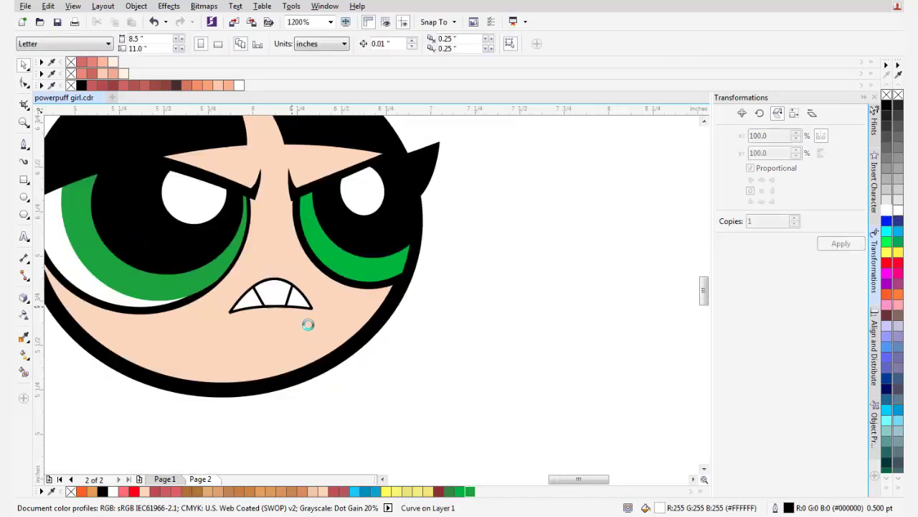
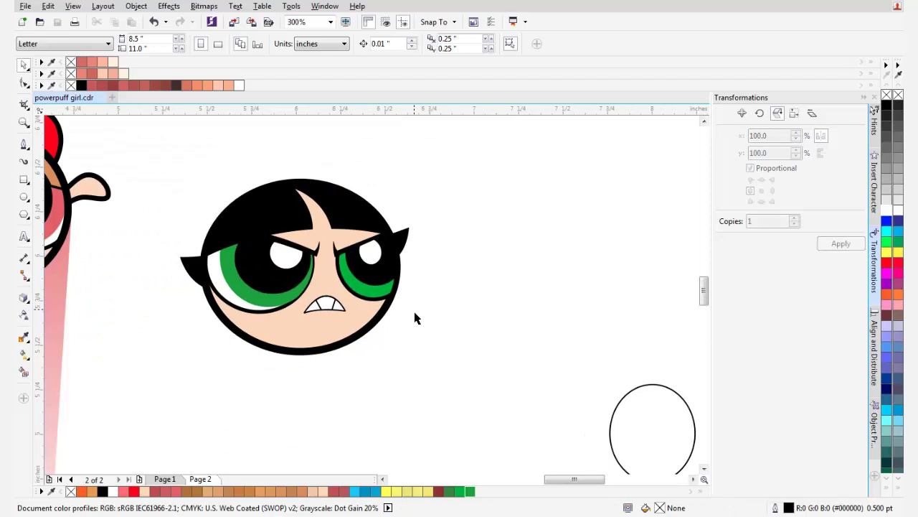
scroll(413, 318, "down", 2)
scroll(364, 344, "up", 2)
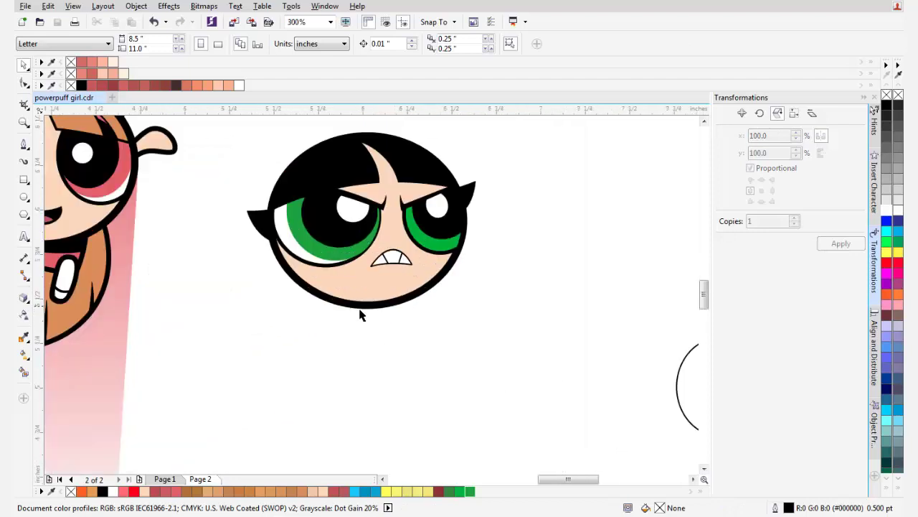
Set the outline width of the middle tooth and the mouth to 1.0 pt
left_click_drag(100, 227, 155, 230)
scroll(445, 259, "up", 3)
left_click(363, 283)
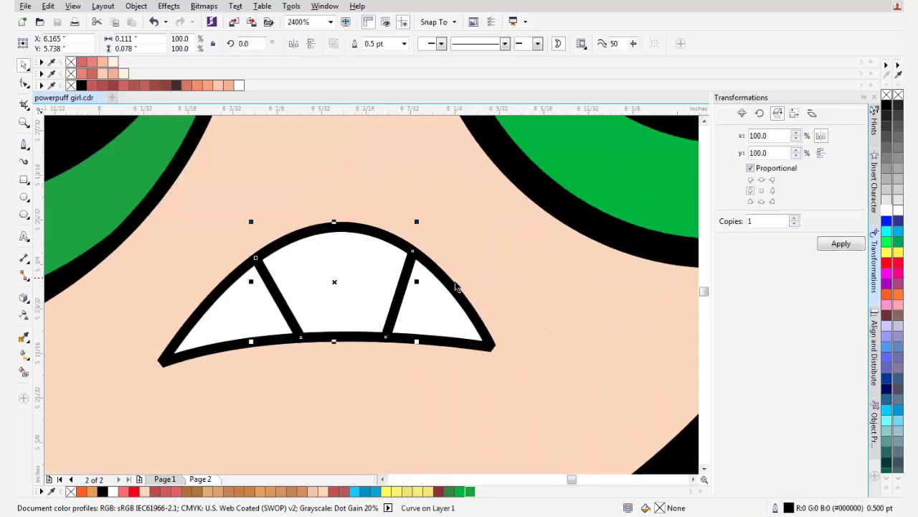
left_click(474, 282, "shift")
left_click(529, 44)
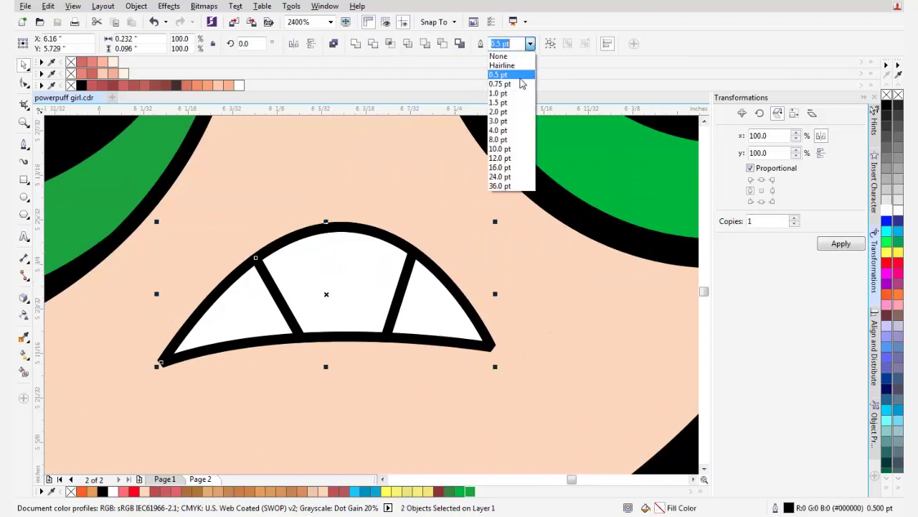
left_click(518, 94)
scroll(359, 262, "down", 3)
left_click(442, 295)
left_click_drag(313, 290, 422, 281)
Draw a closed, rounded, downward-curving arm about 0.377 × 0.248 inches with the Pen tool, extending from the head's lower right edge
left_click(24, 145)
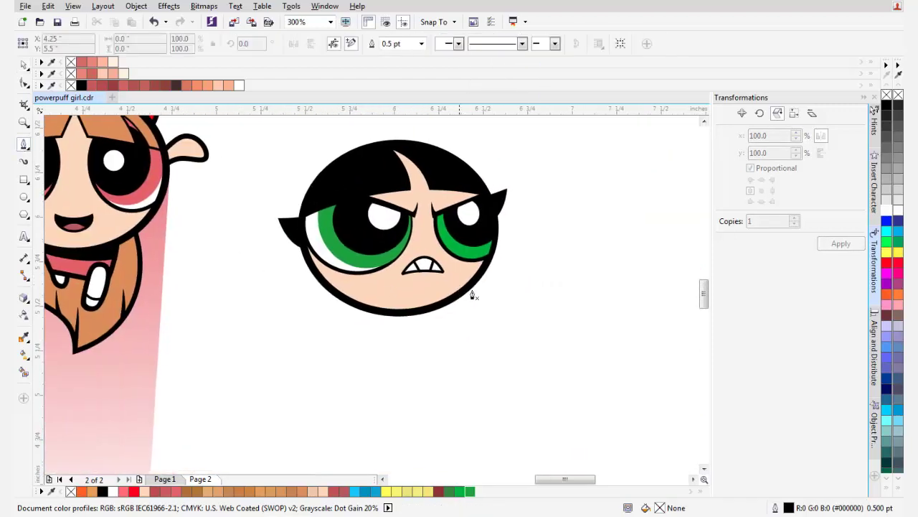
left_click_drag(481, 291, 438, 300)
scroll(469, 305, "up", 4)
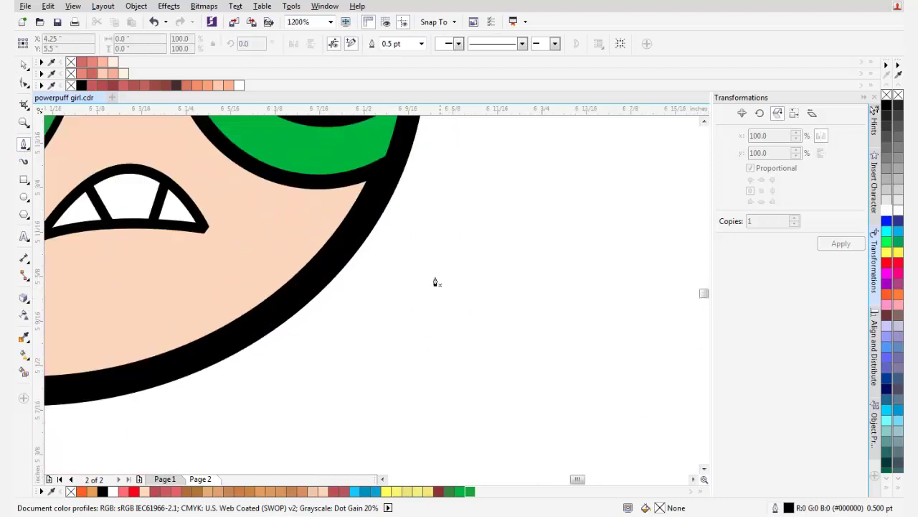
left_click_drag(246, 272, 447, 251)
scroll(479, 309, "down", 2)
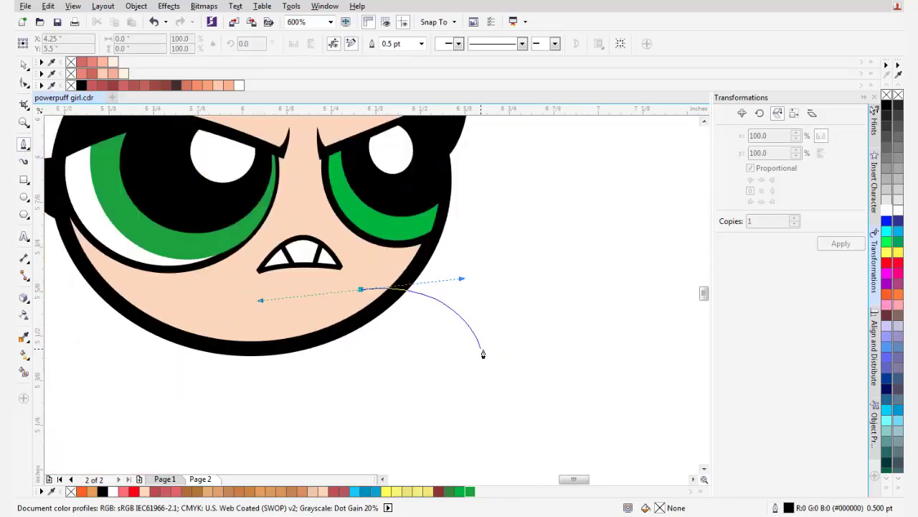
left_click_drag(477, 366, 431, 307)
scroll(429, 355, "up", 2)
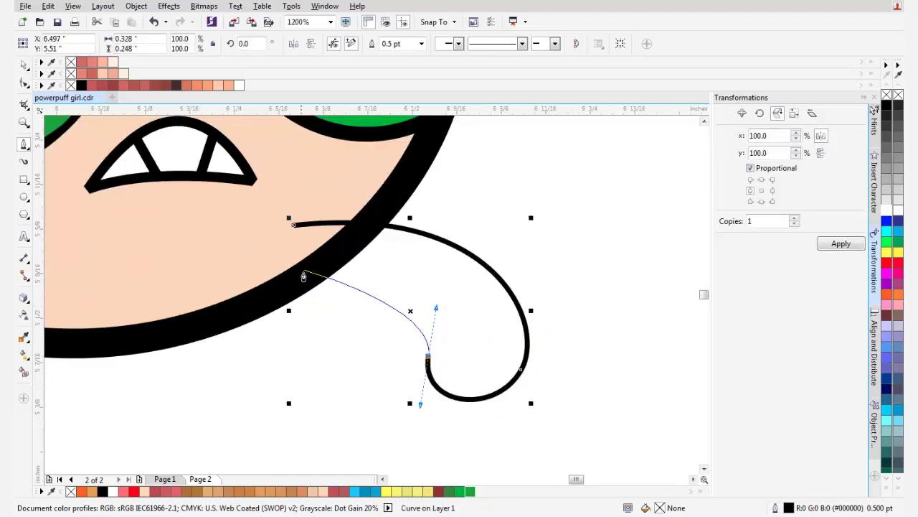
left_click_drag(288, 272, 220, 273)
left_click(294, 225)
scroll(370, 278, "down", 2)
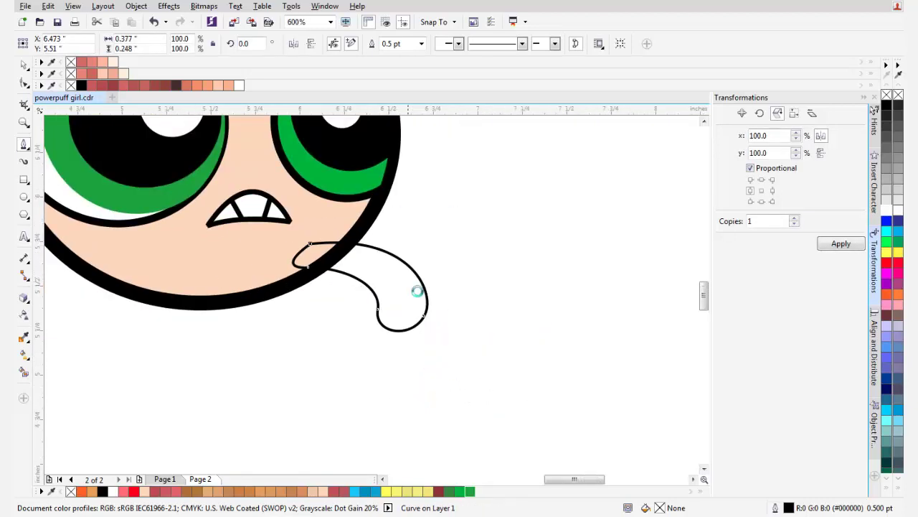
Send the right arm behind the head and deselect it
key("space")
right_click(400, 288)
mouse_move(520, 382)
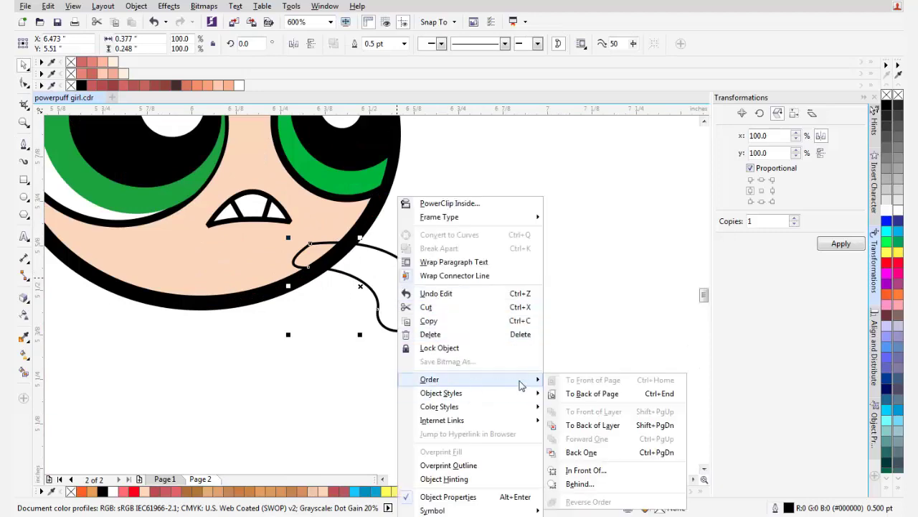
scroll(398, 290, "up", 1)
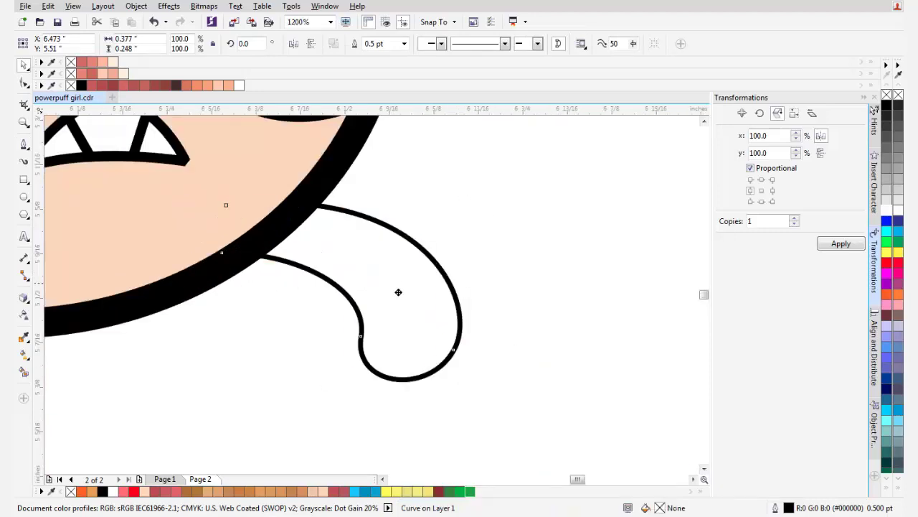
scroll(401, 288, "down", 1)
left_click(445, 287)
Scale the right arm down to about 0.332 × 0.219 inches and move it closer in under the head
scroll(446, 287, "down", 2)
left_click_drag(478, 275, 465, 281)
scroll(418, 288, "up", 2)
left_click(415, 284)
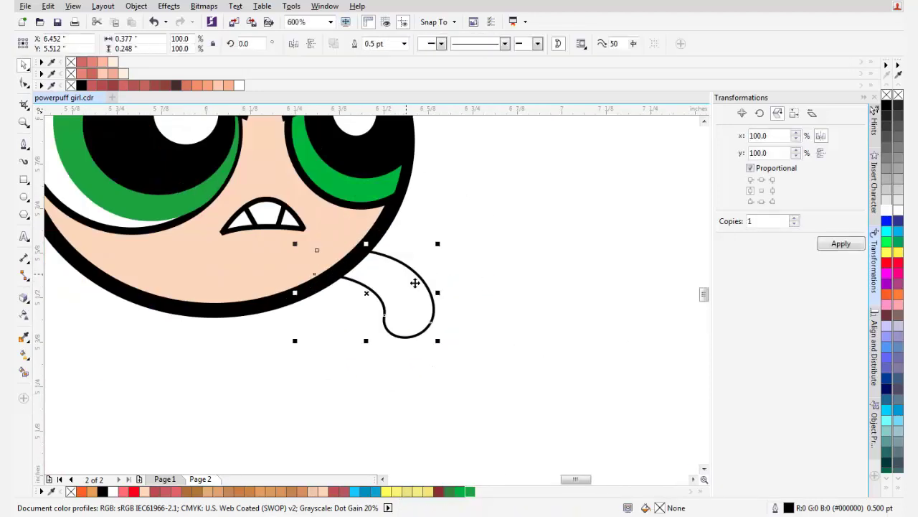
scroll(413, 281, "up", 1)
left_click_drag(465, 222, 433, 241)
left_click_drag(391, 327, 361, 324)
left_click(361, 324)
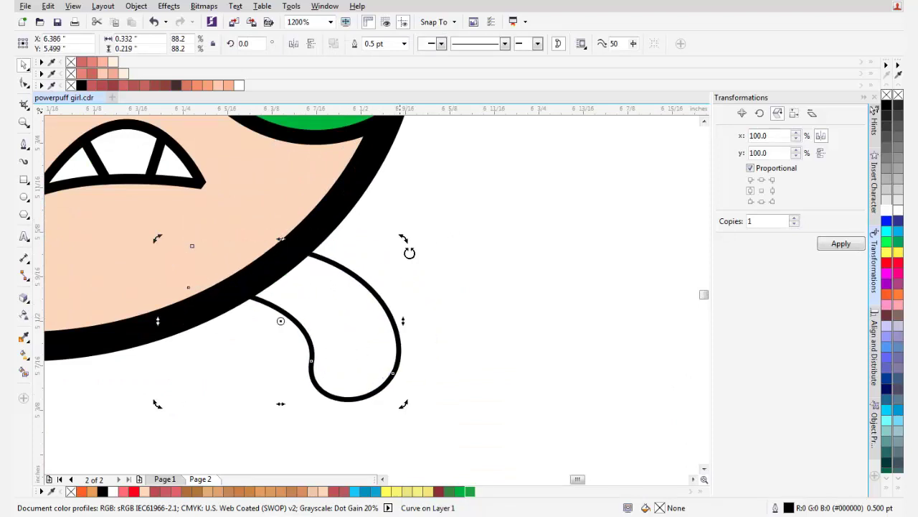
Rotate the right arm clockwise to about 338.8° so it hangs more steeply below the head
left_click_drag(410, 251, 415, 294)
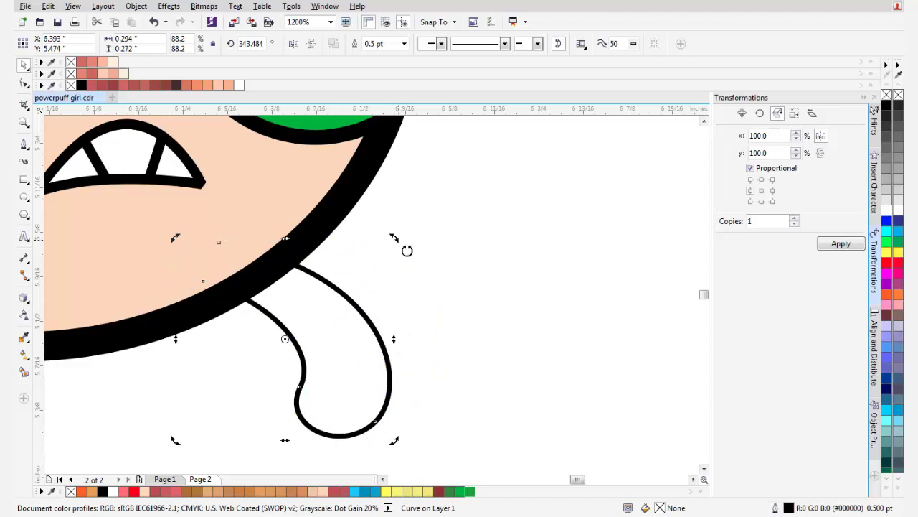
left_click_drag(399, 241, 404, 250)
left_click(308, 290)
left_click_drag(277, 383, 289, 335)
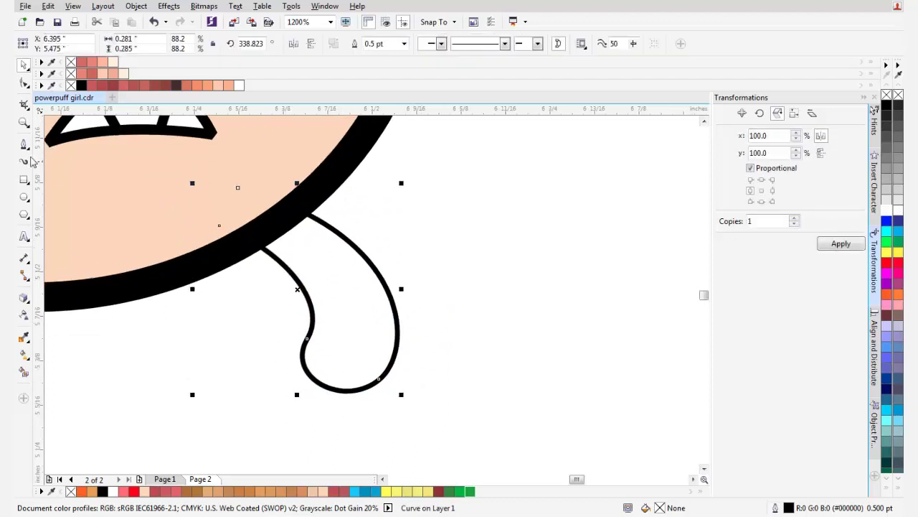
Reshape the right arm by moving its nodes and curve handle to make it slightly slimmer and shorter, and deselect it
left_click(25, 84)
left_click_drag(219, 225, 236, 218)
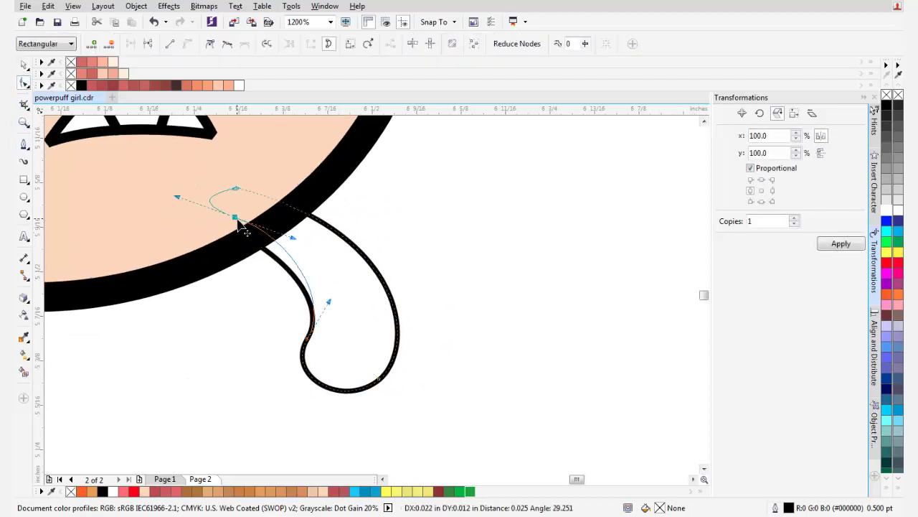
left_click_drag(306, 340, 307, 330)
left_click_drag(378, 379, 374, 365)
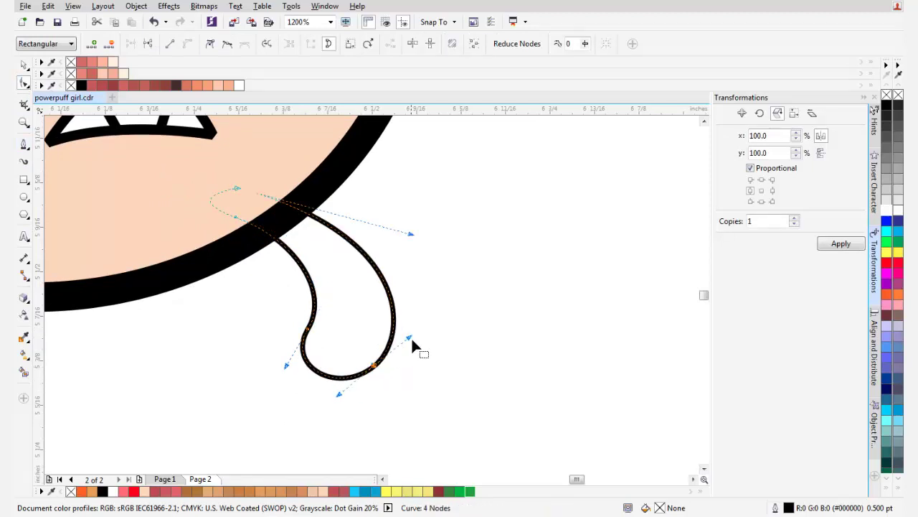
left_click_drag(411, 337, 411, 333)
scroll(417, 323, "down", 2)
key("space")
left_click(422, 314)
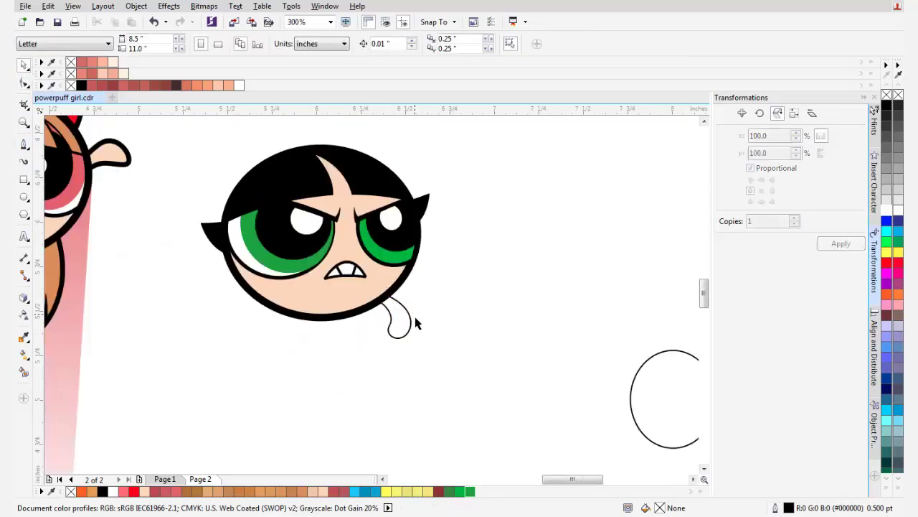
Draw a closed, drooping arm about 0.406 × 0.239 inches with the Pen tool, extending from the head's lower left edge
left_click_drag(344, 257, 359, 251)
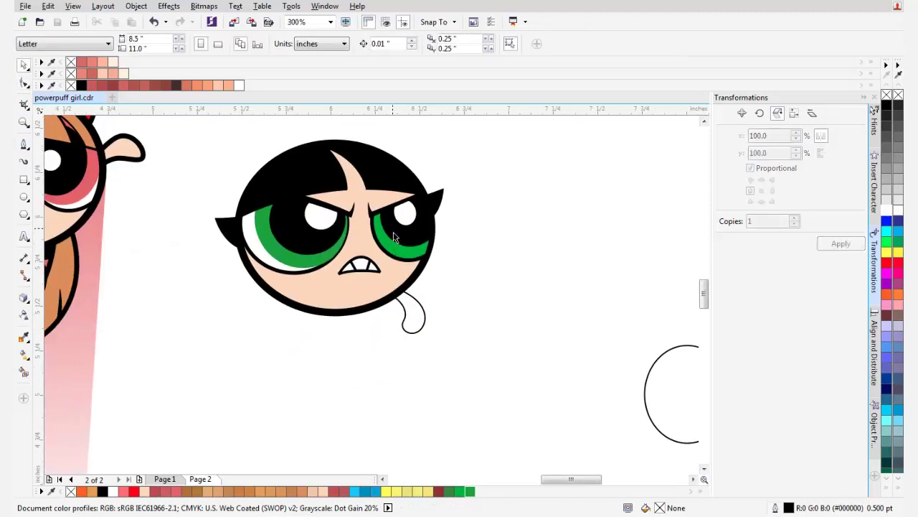
left_click_drag(284, 252, 283, 245)
left_click(22, 145)
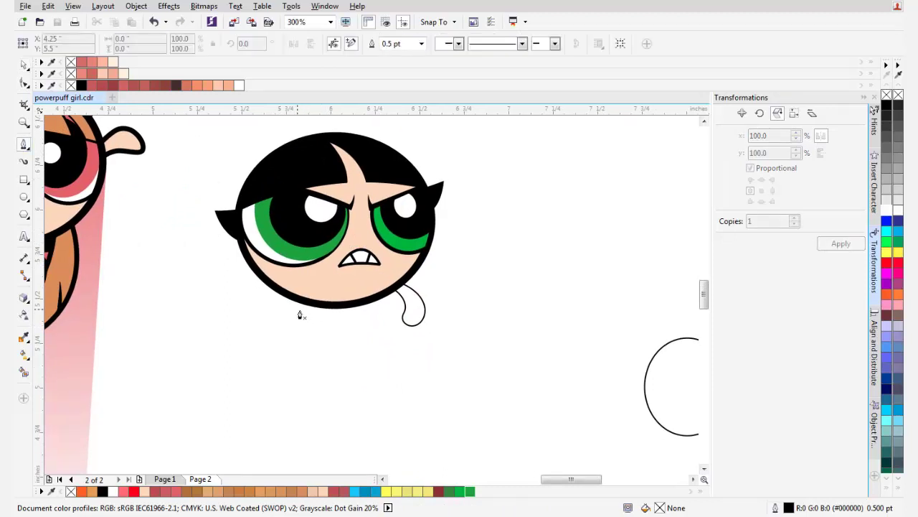
scroll(241, 263, "up", 2)
left_click_drag(384, 199, 310, 213)
left_click_drag(181, 249, 150, 274)
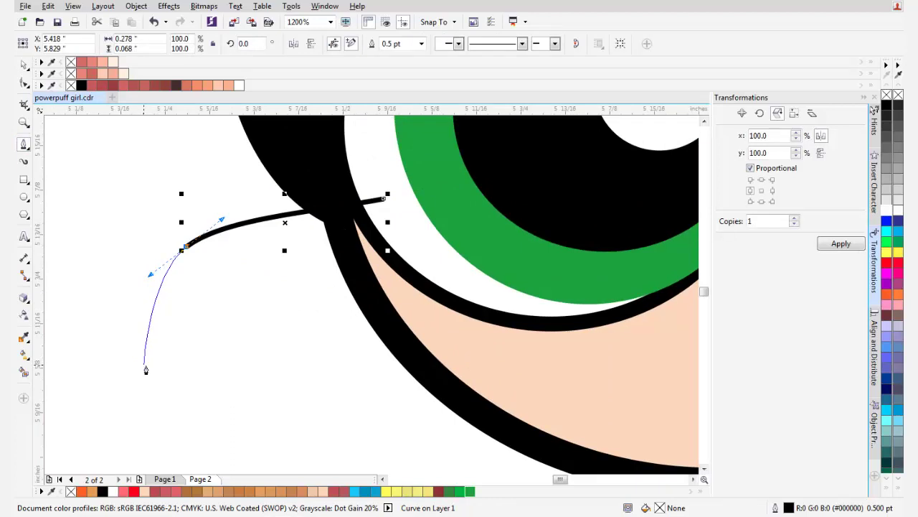
left_click_drag(143, 365, 153, 384)
left_click_drag(313, 273, 369, 257)
left_click(428, 254)
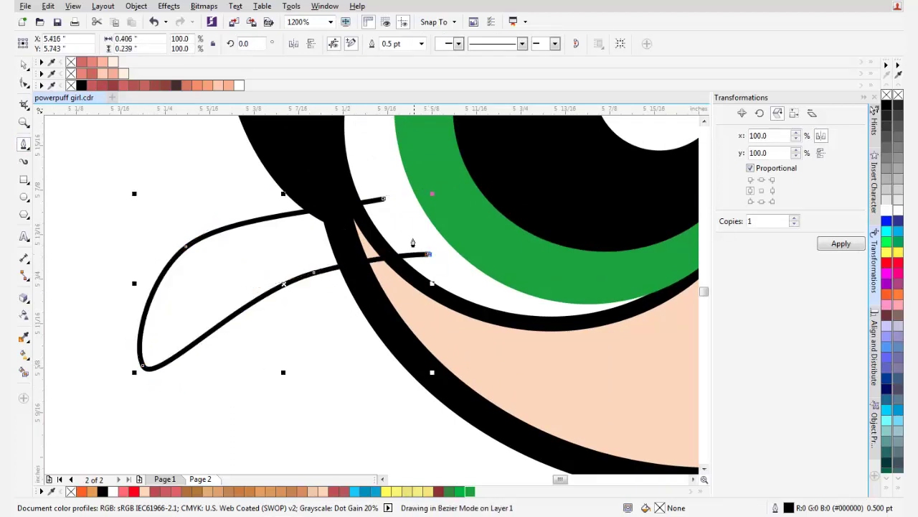
left_click(384, 198)
Scale the left arm down proportionally to about 77.1%
scroll(143, 357, "down", 2)
scroll(142, 365, "up", 2)
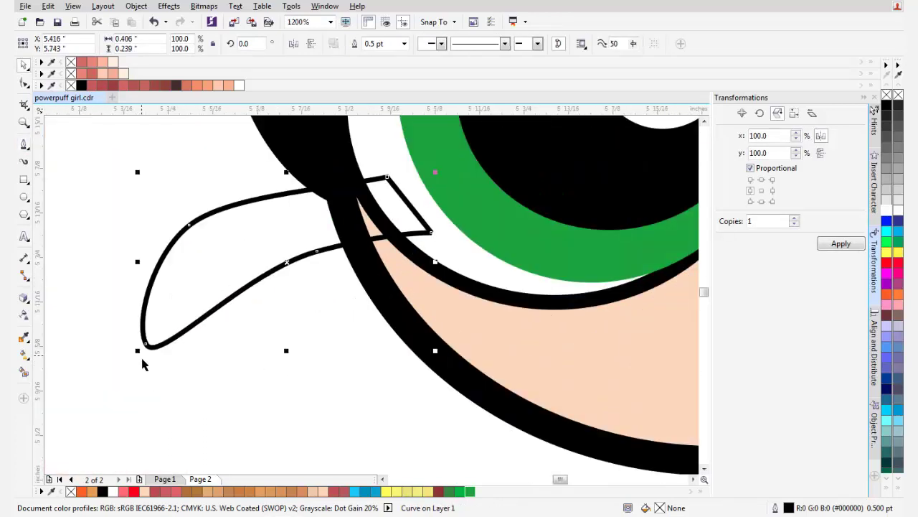
left_click_drag(142, 364, 260, 310)
Adjust the left arm's nodes to refine its underside and rounded tip, making the shape about 0.29 × 0.169 inches
left_click(24, 84)
left_click_drag(345, 246, 351, 229)
left_click(248, 225)
left_click_drag(275, 206, 271, 200)
scroll(358, 257, "down", 1)
left_click_drag(359, 258, 241, 269)
scroll(192, 288, "up", 1)
key("space")
key("space")
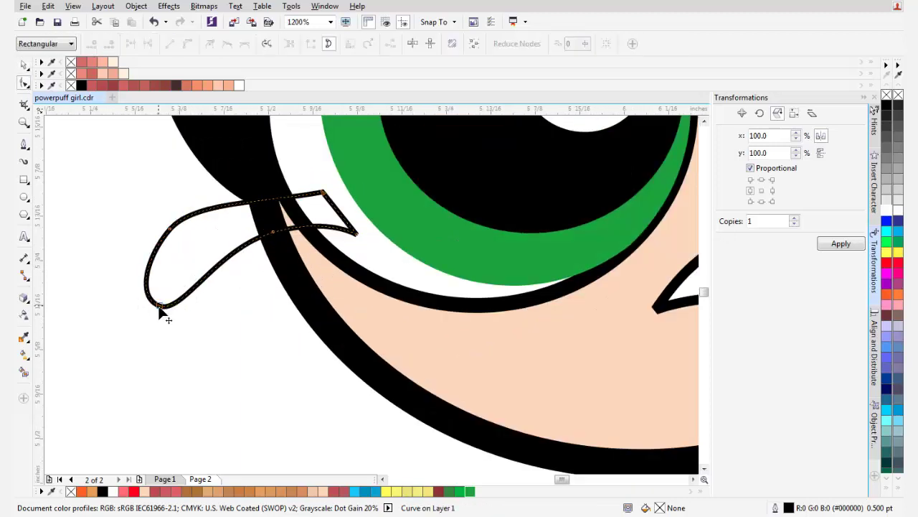
left_click_drag(159, 306, 156, 312)
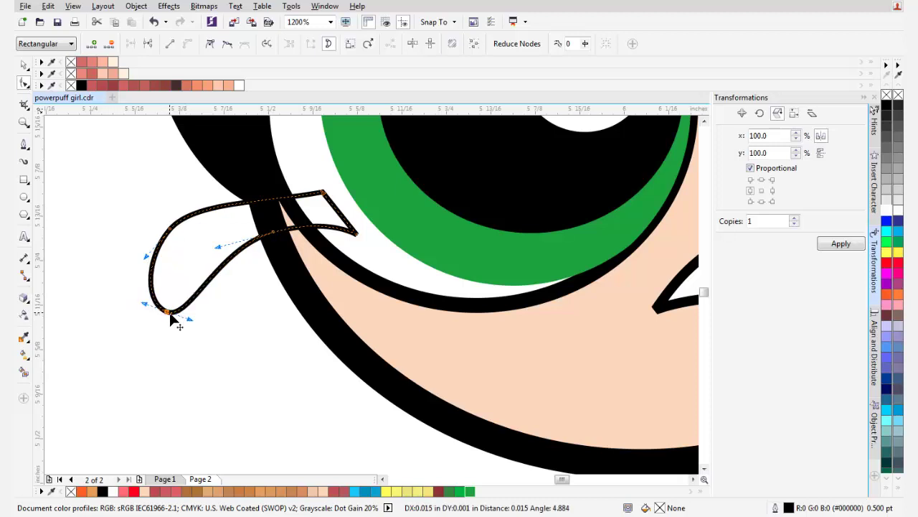
Send the left arm behind the head
key("space")
right_click(191, 270)
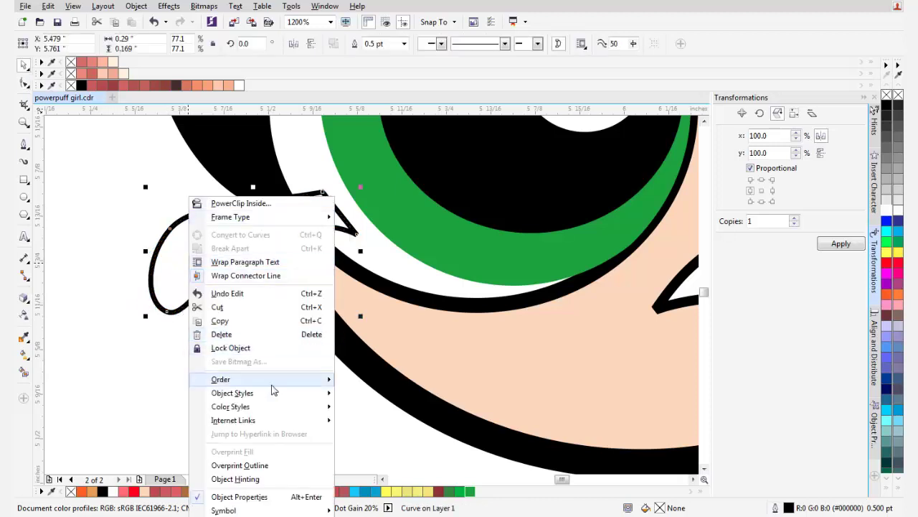
mouse_move(274, 383)
left_click(368, 395)
scroll(275, 314, "down", 1)
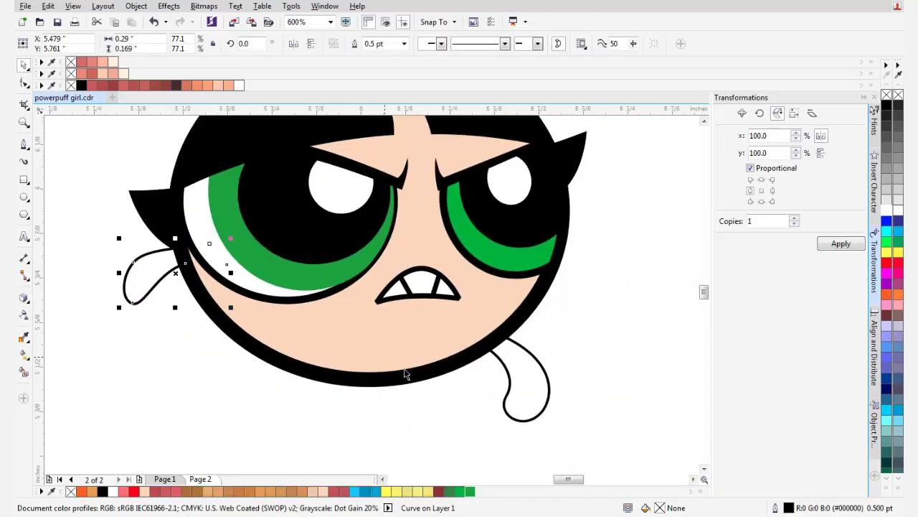
Fill both arms with the skin tone #F5D8BA and set their outline width to 2.0 pt
left_click(520, 388, "shift")
left_click(25, 355)
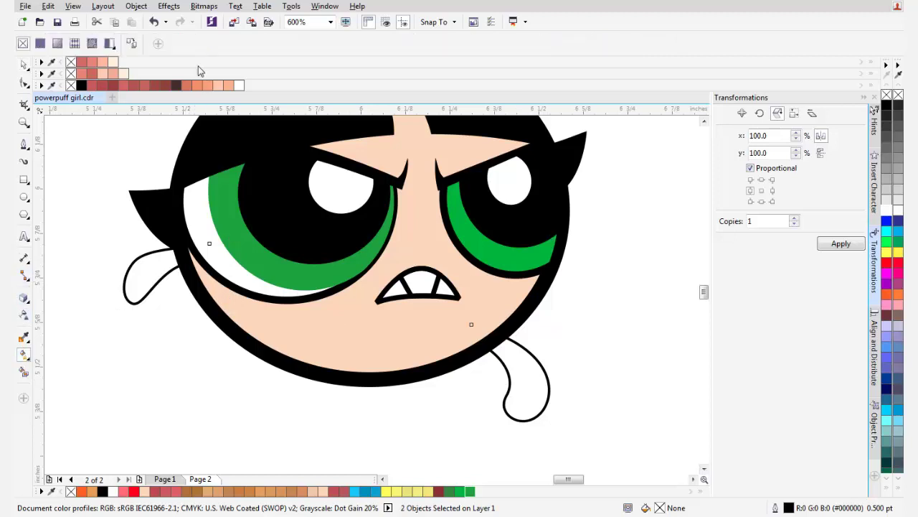
scroll(315, 343, "down", 2)
key("space")
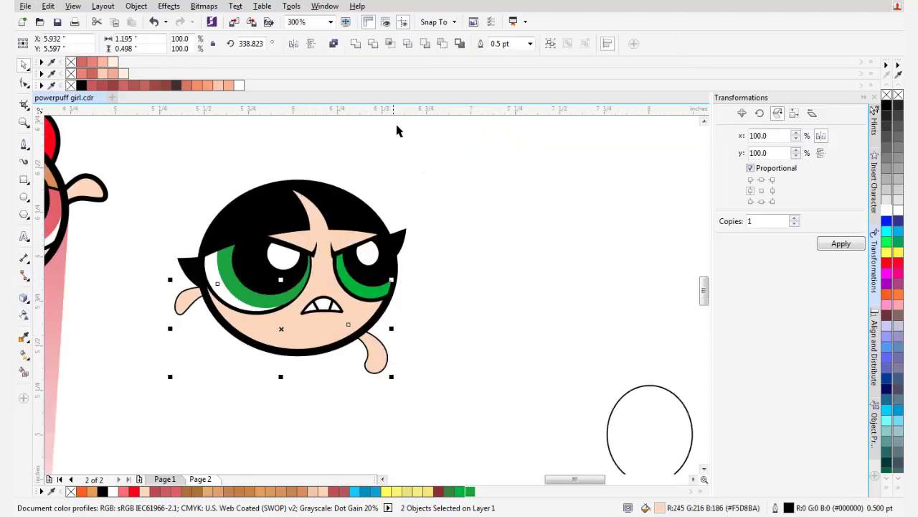
left_click(530, 44)
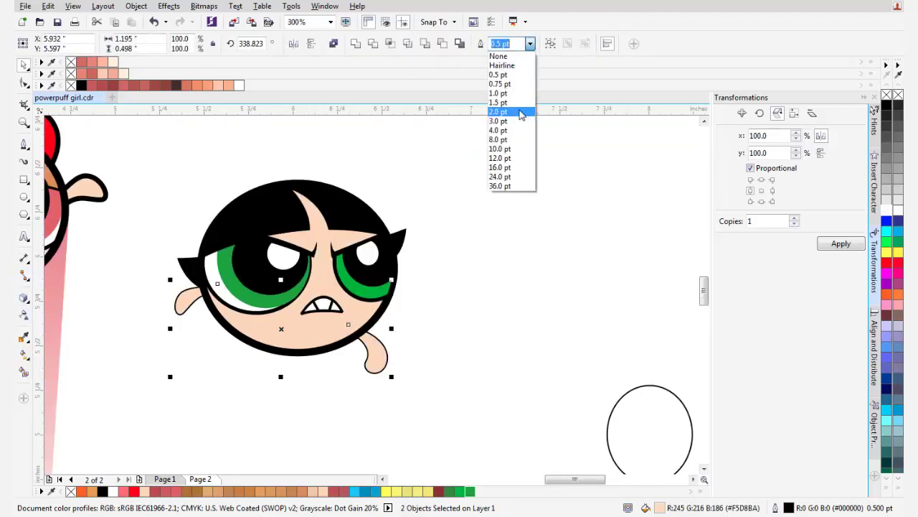
left_click(523, 113)
Move both arms over the red-bow character's arm to compare outline thickness, and undo the move
scroll(121, 200, "up", 2)
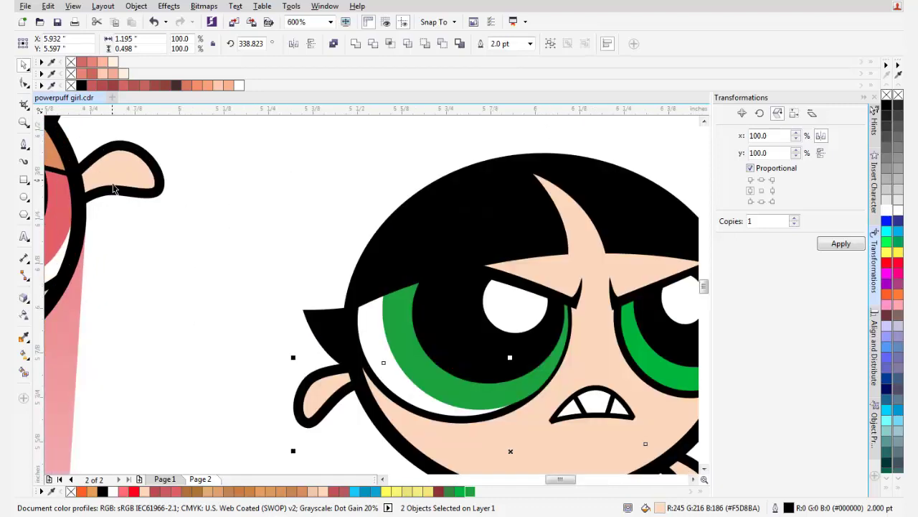
left_click_drag(323, 385, 156, 200)
scroll(157, 201, "up", 2)
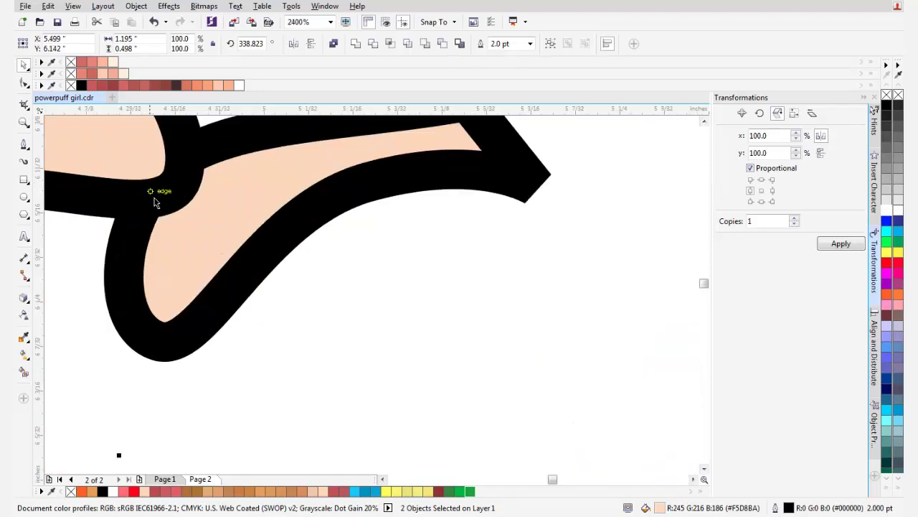
key("ctrl+z")
Enlarge the left arm slightly to about 0.305 × 0.178 inches and deselect it
scroll(175, 222, "down", 2)
scroll(288, 277, "down", 2)
left_click(542, 309)
left_click_drag(459, 308, 520, 304)
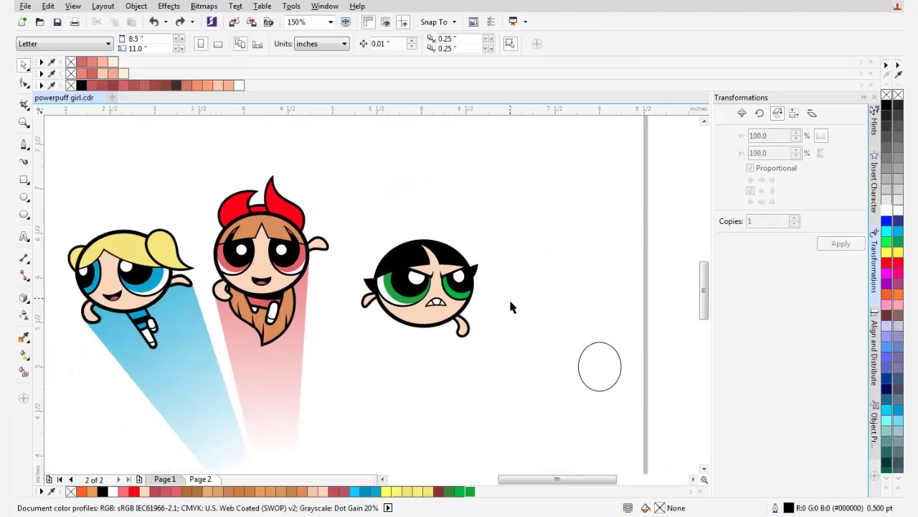
scroll(467, 329, "up", 1)
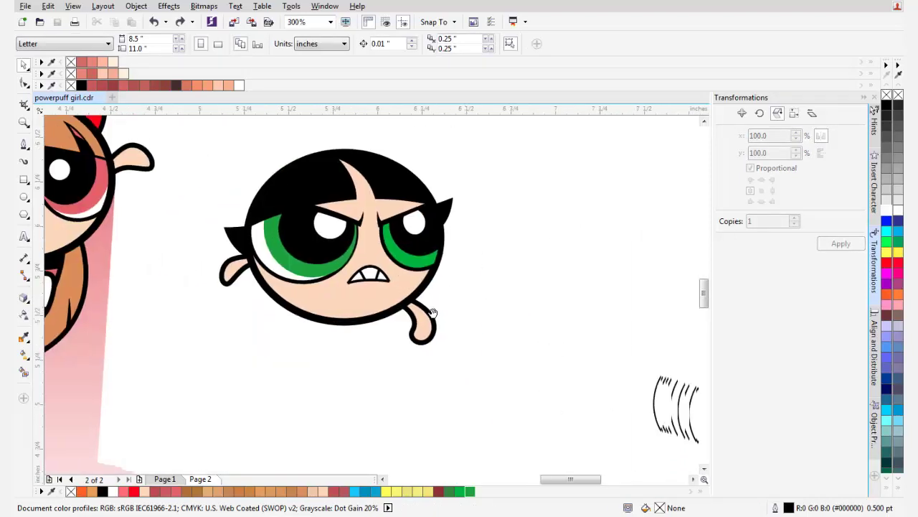
scroll(276, 259, "up", 3)
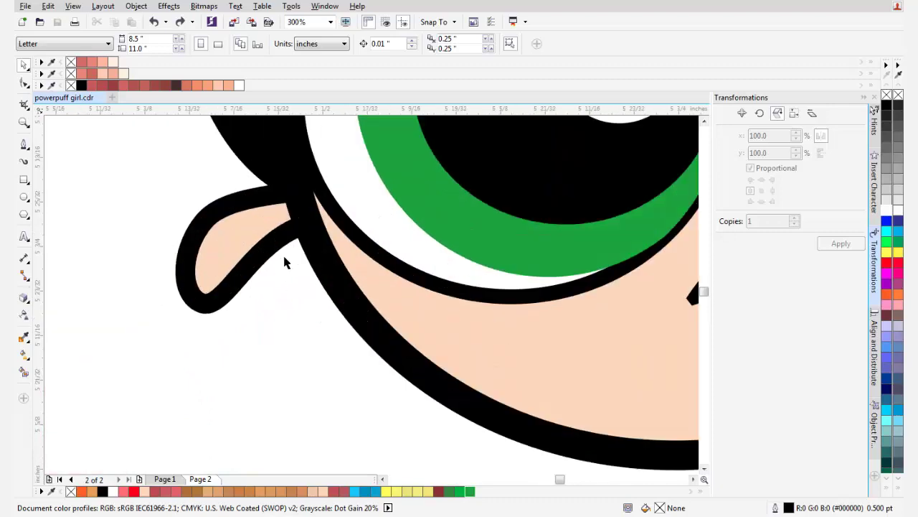
left_click(204, 291)
scroll(223, 333, "down", 1)
left_click_drag(158, 352, 148, 359)
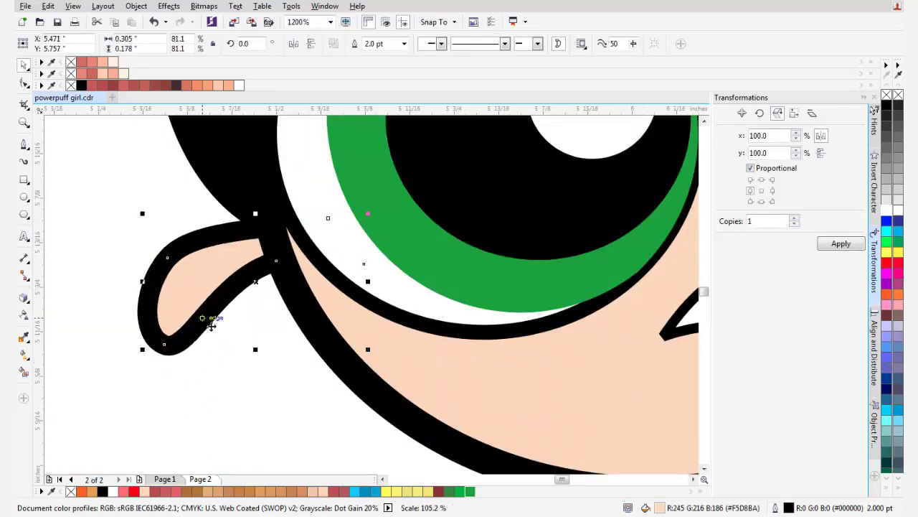
scroll(221, 309, "down", 2)
key("Escape")
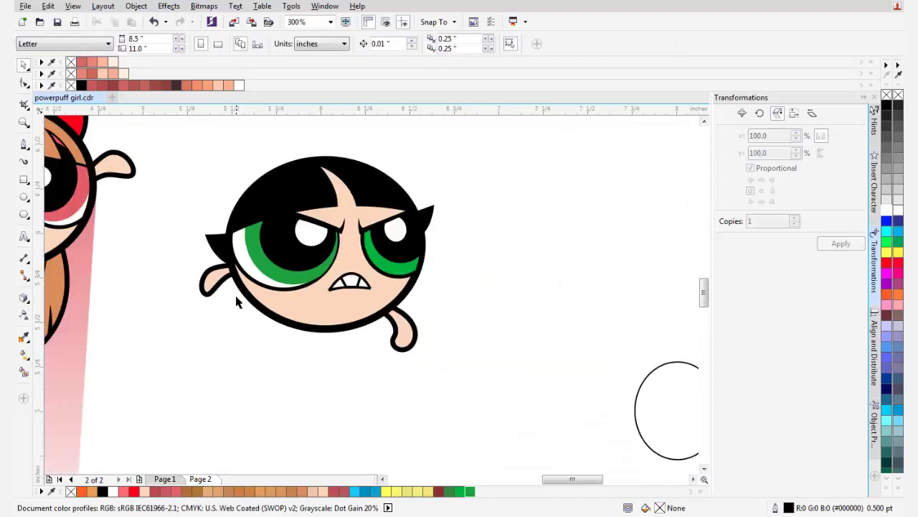
Reshape the left arm by moving its lower node further into the head and its tip node outward, and deselect it
scroll(188, 253, "up", 1)
scroll(255, 304, "up", 2)
key("F10")
left_click(318, 273)
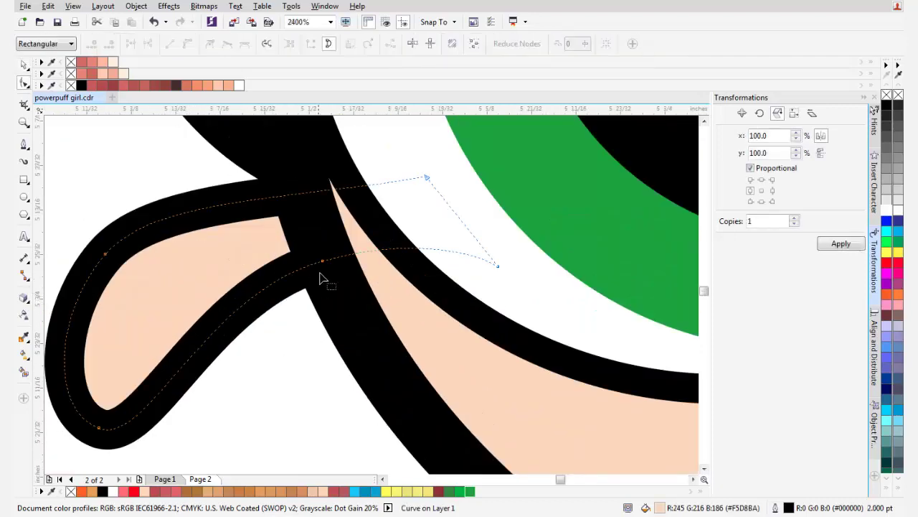
left_click_drag(323, 262, 348, 289)
scroll(323, 294, "down", 3)
scroll(223, 350, "up", 2)
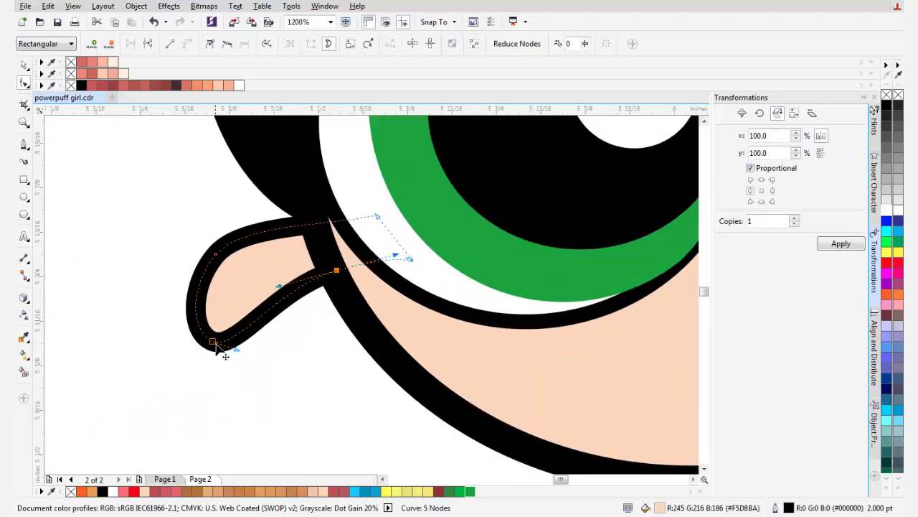
left_click_drag(215, 343, 191, 333)
scroll(211, 342, "down", 2)
left_click_drag(300, 396, 263, 306)
key("space")
key("Escape")
Draw a closed, slanted four-sided body about 0.337 × 0.388 inches with the Pen tool, extending down from the chin
left_click(23, 146)
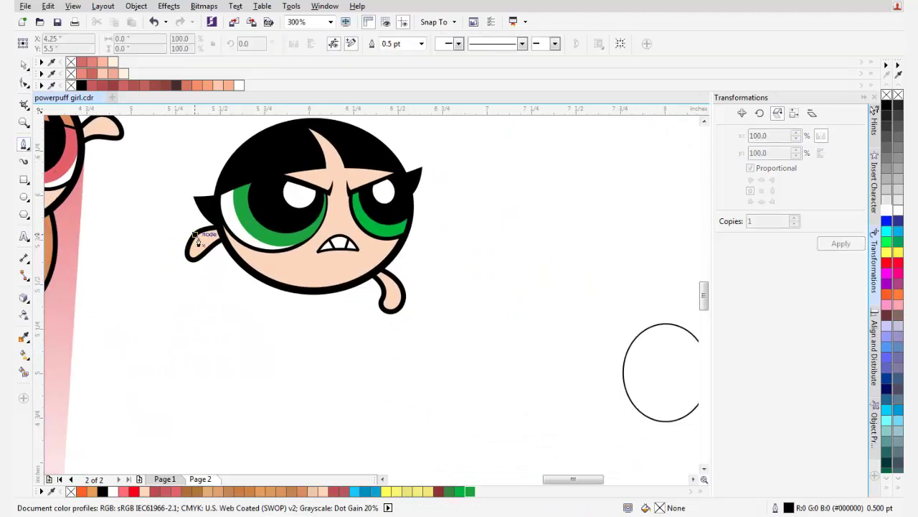
scroll(224, 269, "up", 1)
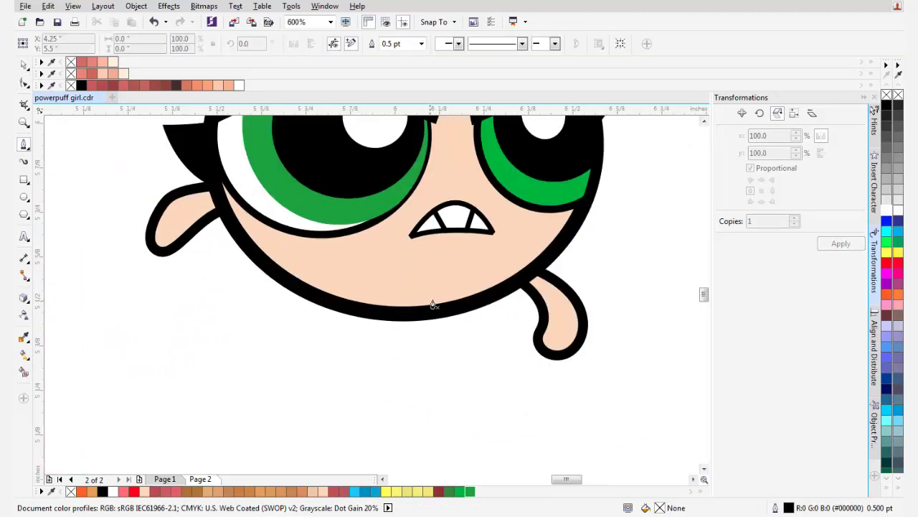
scroll(388, 380, "down", 1)
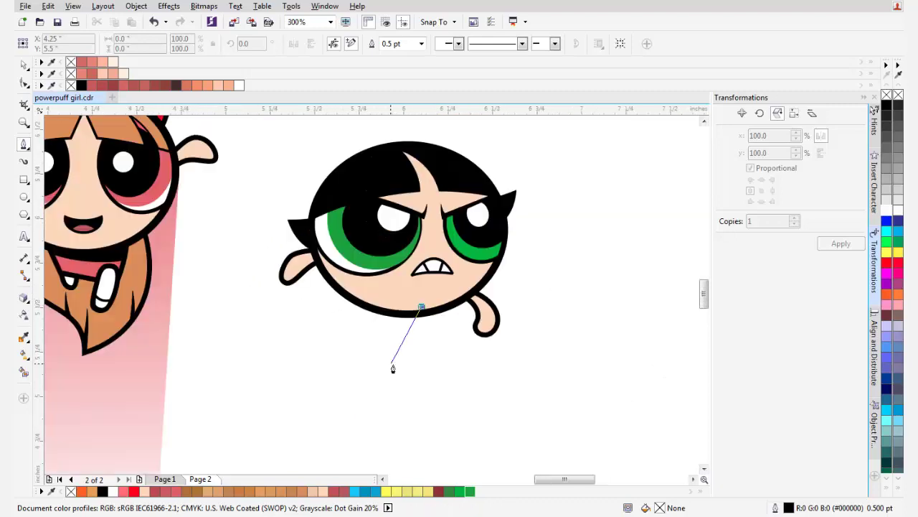
scroll(529, 342, "down", 1)
scroll(543, 342, "up", 2)
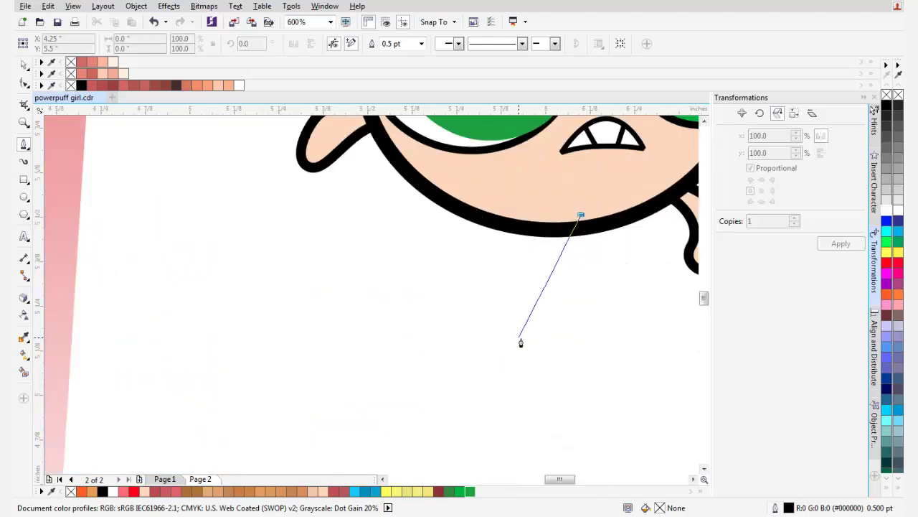
left_click(518, 338)
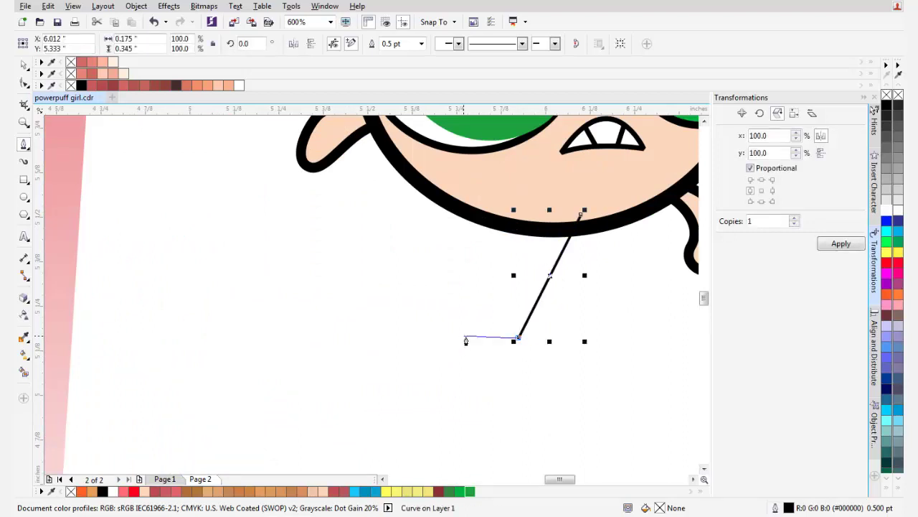
left_click(462, 336)
left_click_drag(520, 227, 461, 272)
scroll(463, 265, "up", 1)
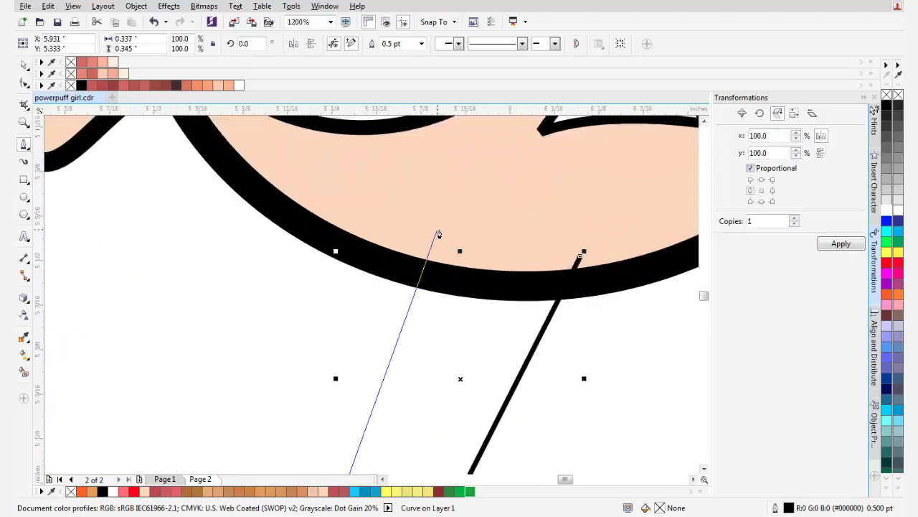
left_click(437, 225)
left_click_drag(567, 249, 380, 269)
left_click(391, 275)
scroll(389, 273, "down", 1)
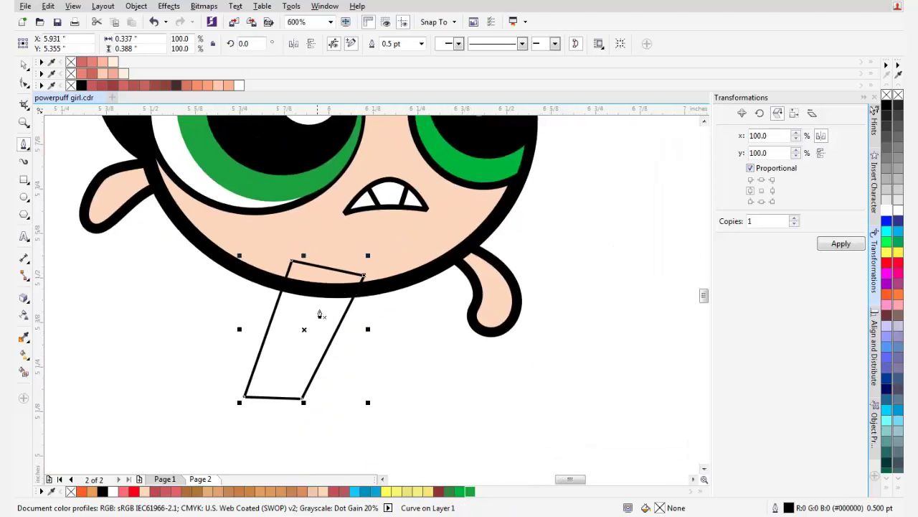
Move the body's two lower corner nodes upward and apart to shorten it and widen its bottom edge
left_click(24, 83)
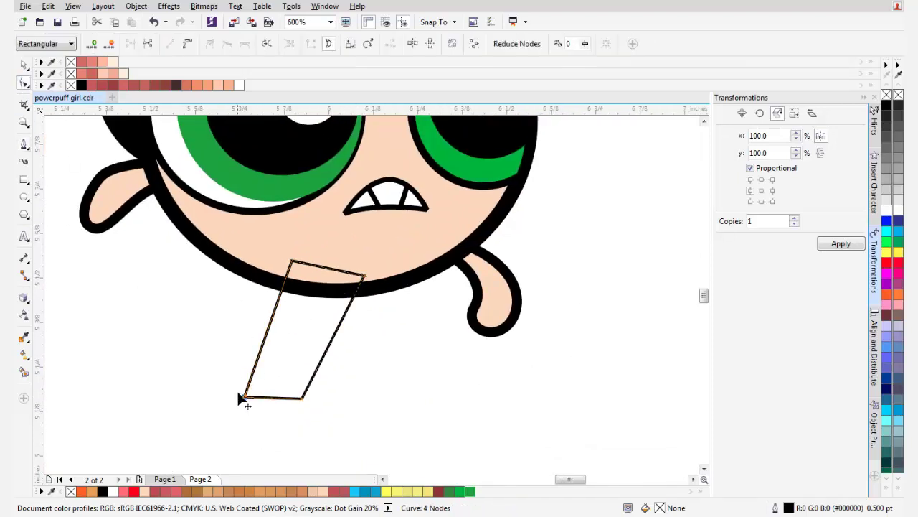
left_click_drag(240, 396, 231, 389)
left_click_drag(303, 400, 305, 391)
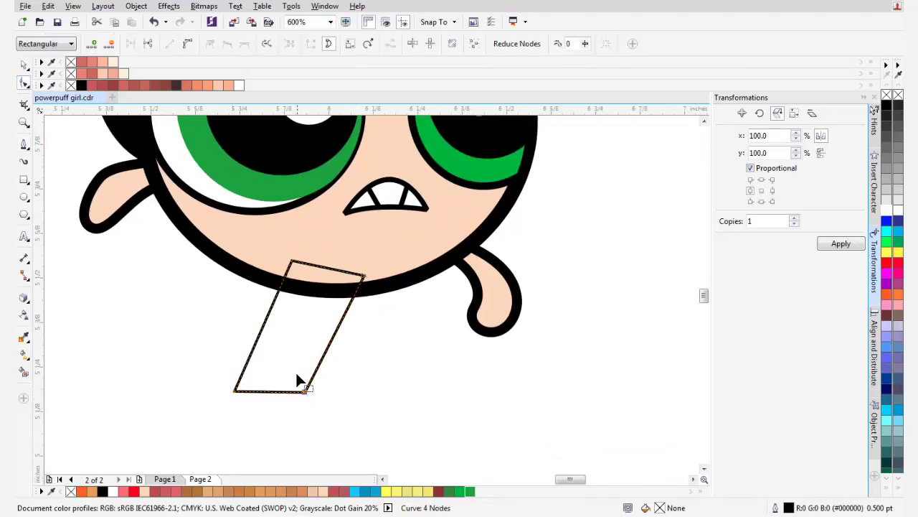
Move the body's two left corner nodes outward together, widening the body to about 0.39 × 0.372 inches
left_click_drag(204, 244, 303, 416)
scroll(280, 264, "up", 1)
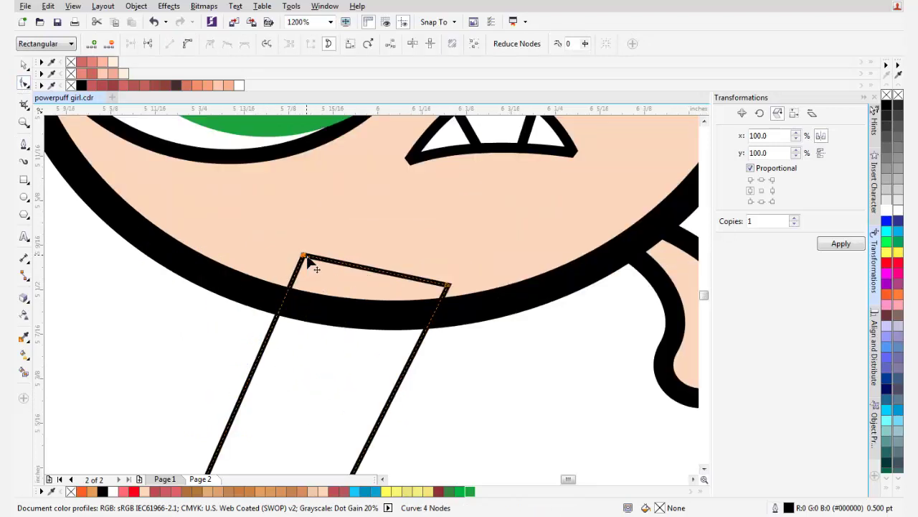
left_click_drag(306, 256, 289, 257)
scroll(250, 277, "down", 1)
key("space")
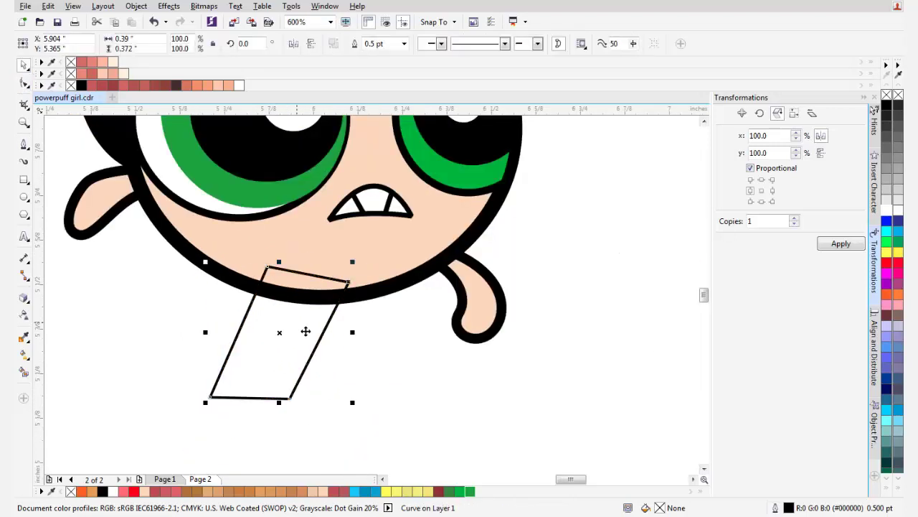
Send the body behind the head, set its outline width to 2.0 pt and deselect it
right_click(302, 334)
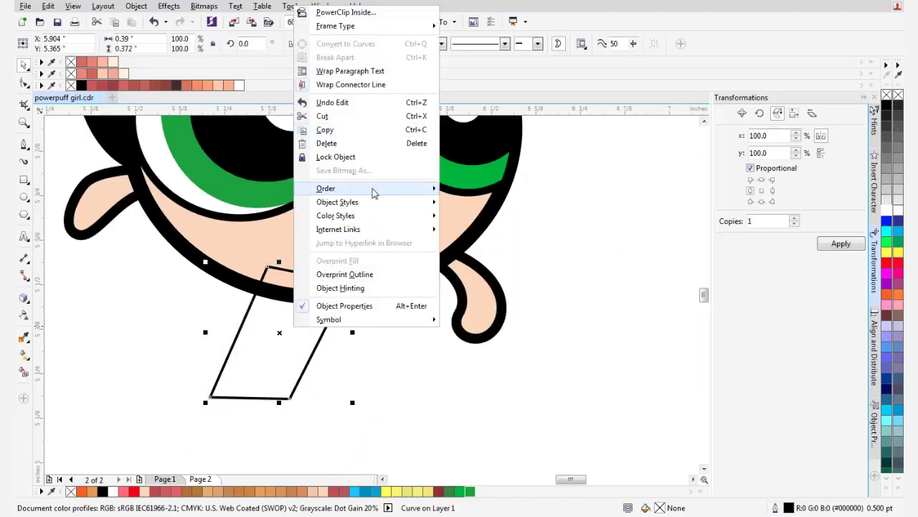
mouse_move(423, 189)
left_click(489, 203)
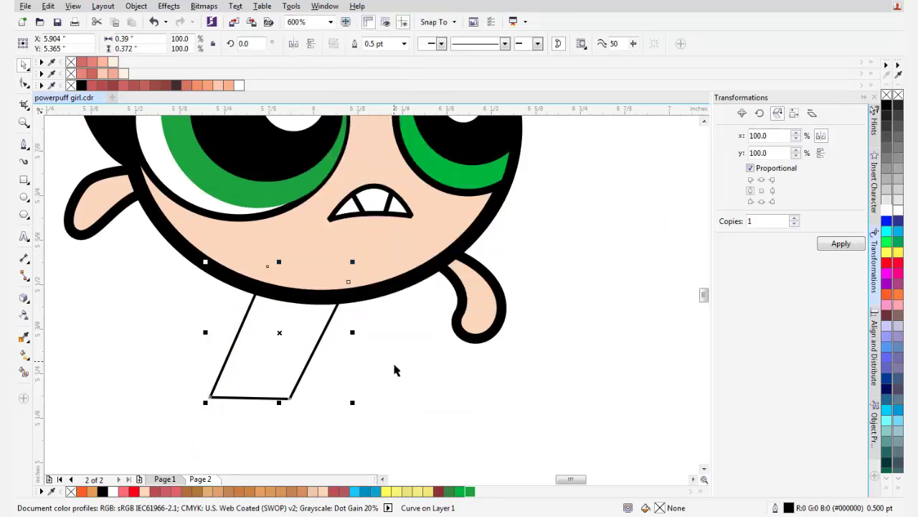
left_click(405, 44)
left_click(388, 112)
scroll(294, 365, "down", 2)
key("Escape")
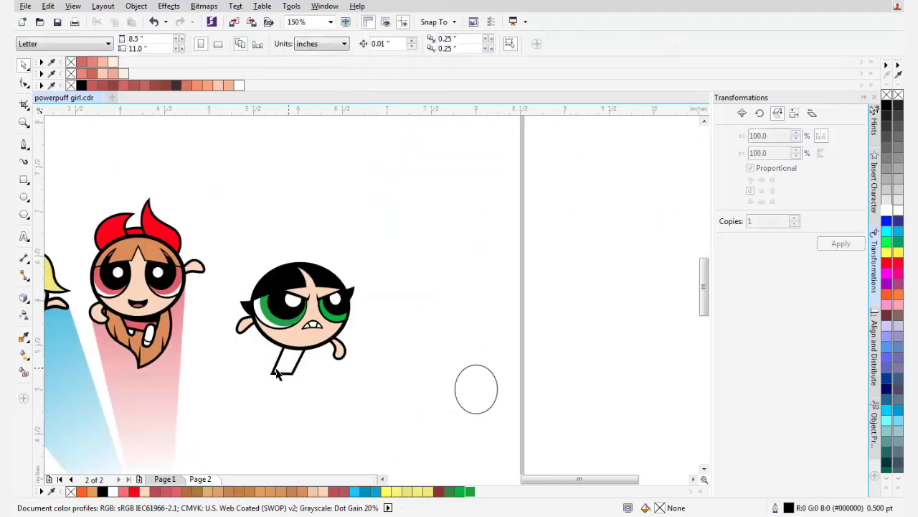
Widen the body slightly more by moving its upper-left and lower-left nodes outward one at a time, and deselect it
scroll(277, 370, "up", 6)
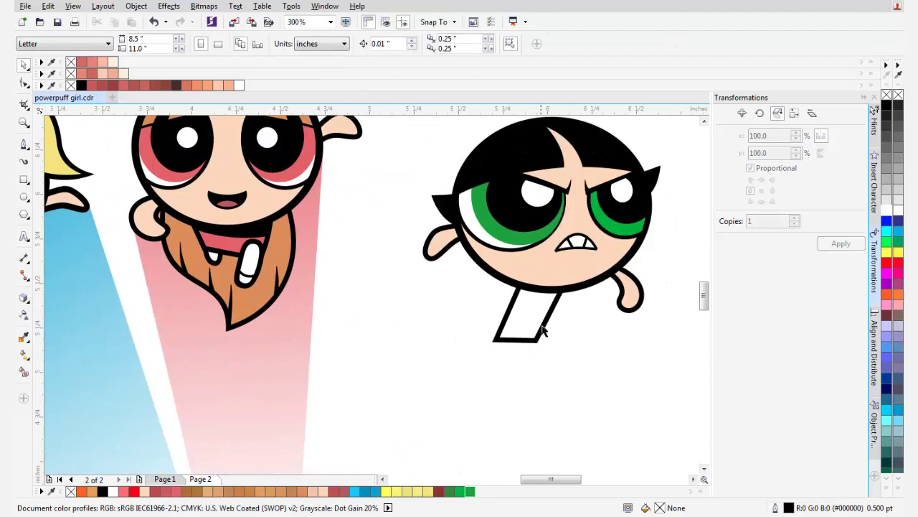
key("F10")
left_click(535, 305)
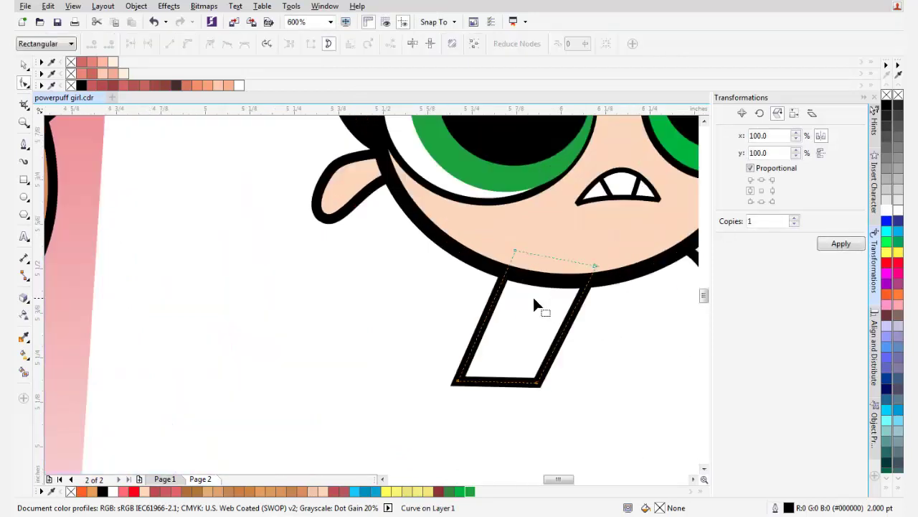
left_click_drag(513, 253, 507, 252)
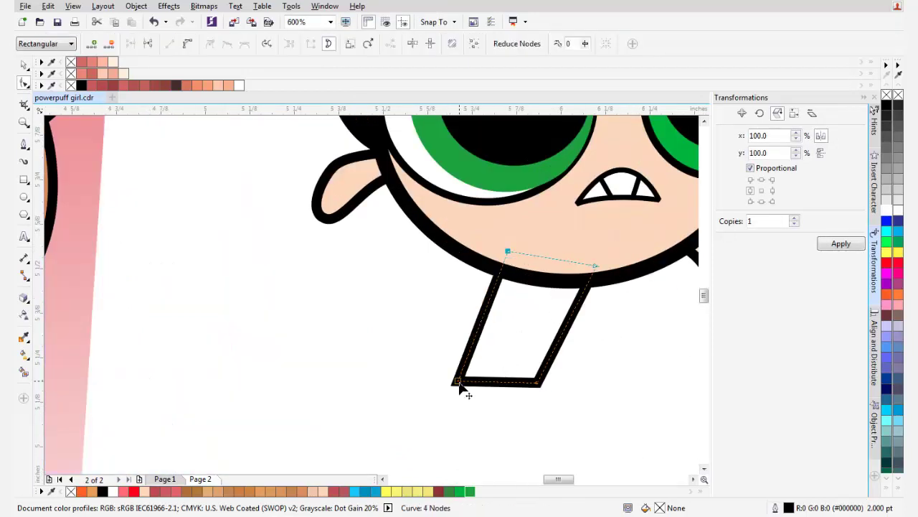
left_click_drag(459, 382, 450, 381)
scroll(492, 383, "down", 1)
key("space")
left_click(458, 328)
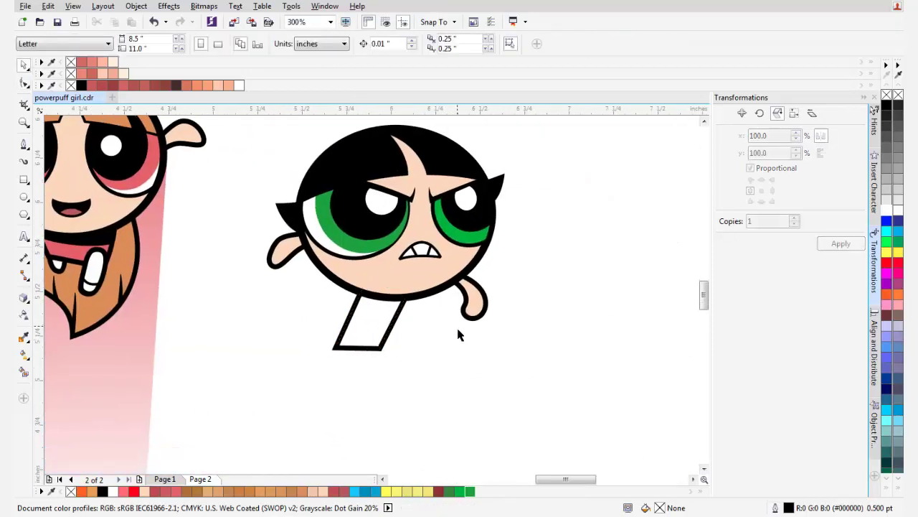
Draw a closed, rounded leg shape with four nodes over the body's lower-left corner with the Pen tool
scroll(460, 335, "up", 4)
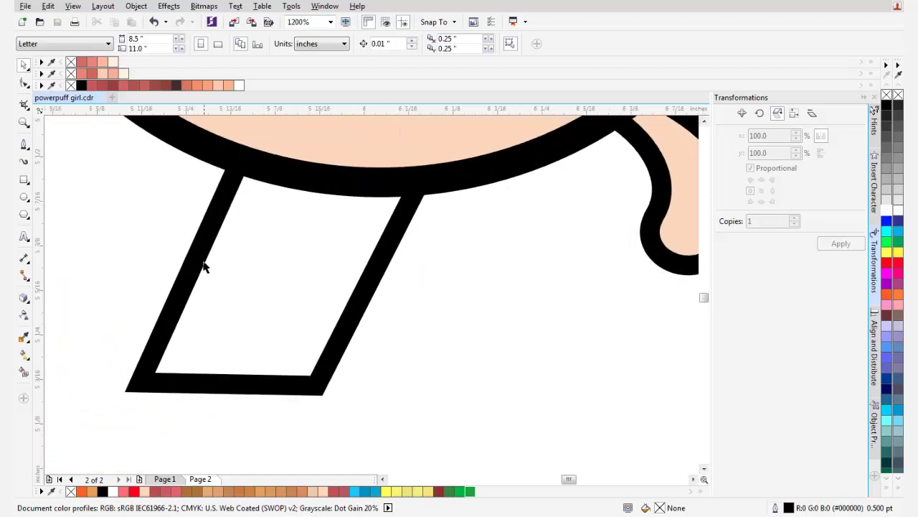
left_click(24, 144)
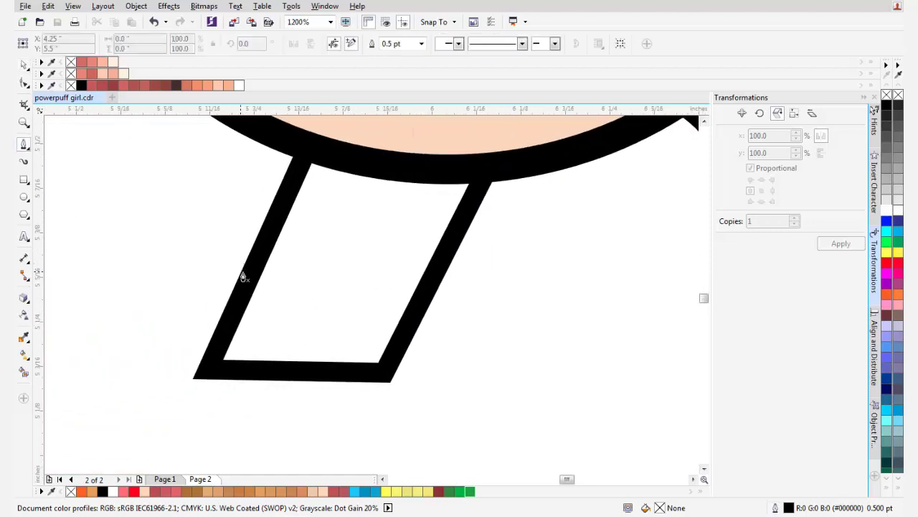
scroll(244, 277, "up", 1)
scroll(244, 222, "down", 1)
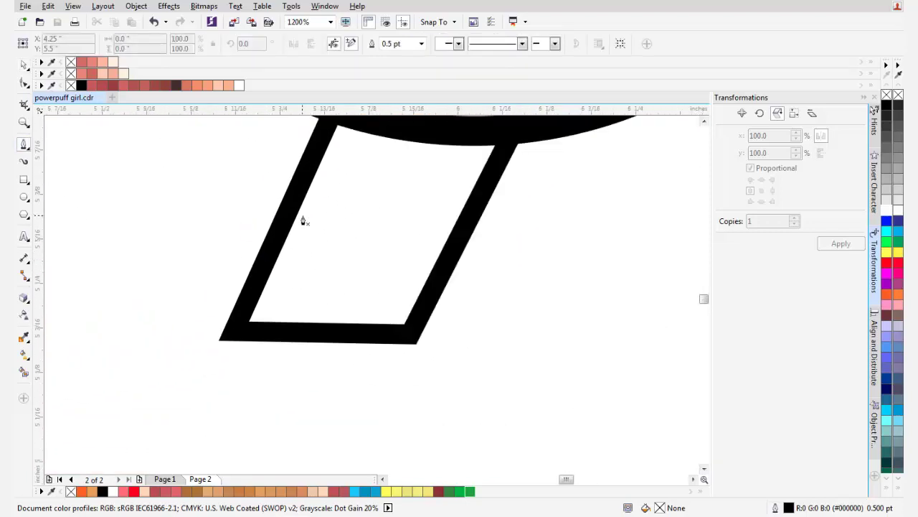
left_click_drag(227, 240, 223, 349)
key("ctrl+z")
left_click_drag(206, 313, 281, 363)
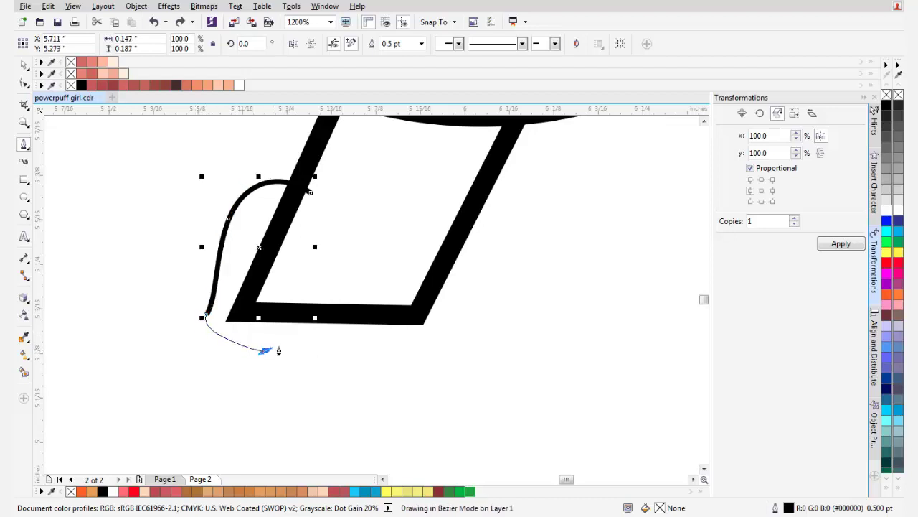
scroll(299, 245, "up", 1)
left_click_drag(287, 202, 321, 255)
Round the leg's upper-right end by adjusting its node and handles, bringing the leg to about 0.154 × 0.223 inches
key("F10")
key("ctrl+a")
right_click(373, 175)
left_click(409, 260)
left_click(287, 202)
left_click_drag(229, 167, 264, 189)
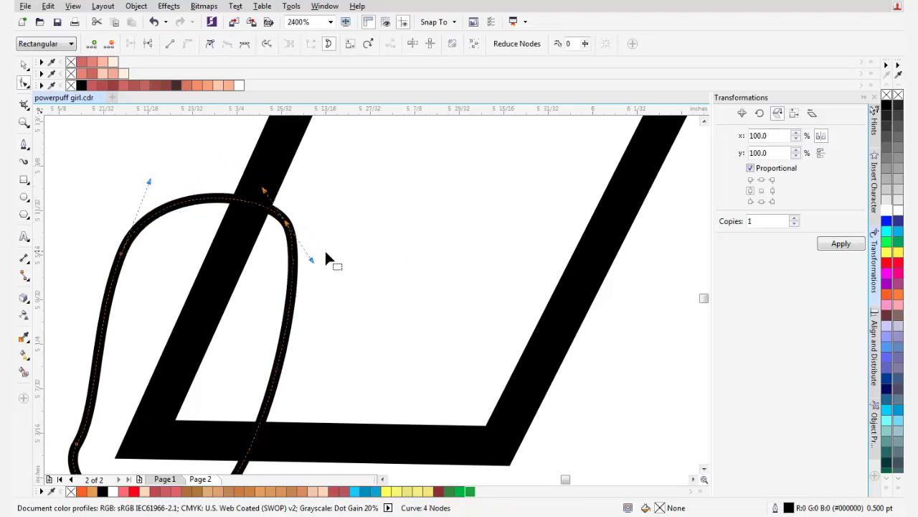
left_click_drag(313, 260, 323, 279)
left_click_drag(287, 223, 280, 236)
scroll(244, 244, "down", 1)
key("space")
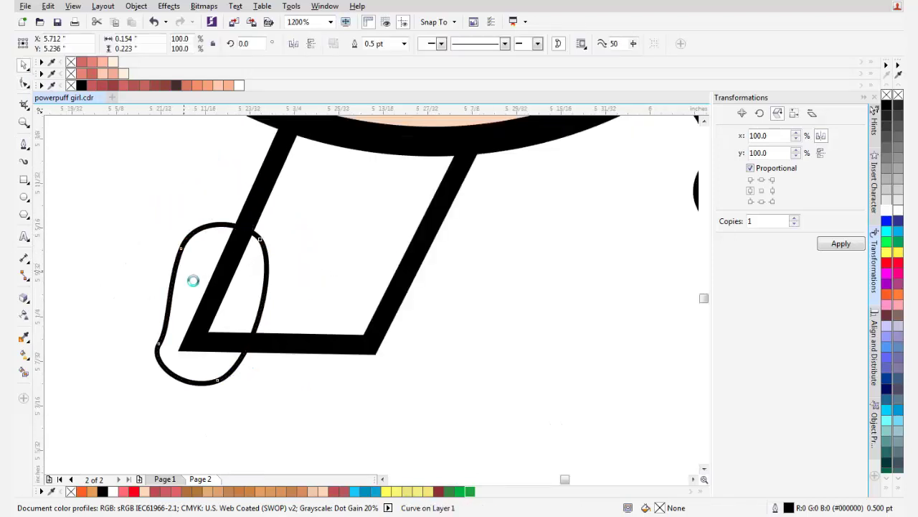
Narrow the leg by moving its two left nodes inward together
scroll(184, 271, "up", 1)
key("space")
left_click_drag(104, 219, 220, 442)
left_click_drag(182, 232, 199, 250)
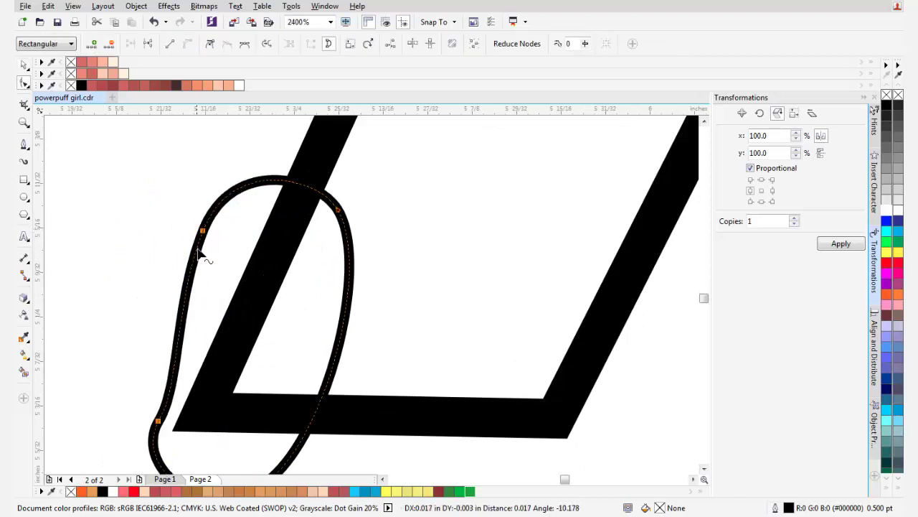
scroll(242, 311, "down", 1)
scroll(253, 311, "up", 1)
left_click(253, 311)
scroll(263, 287, "down", 1)
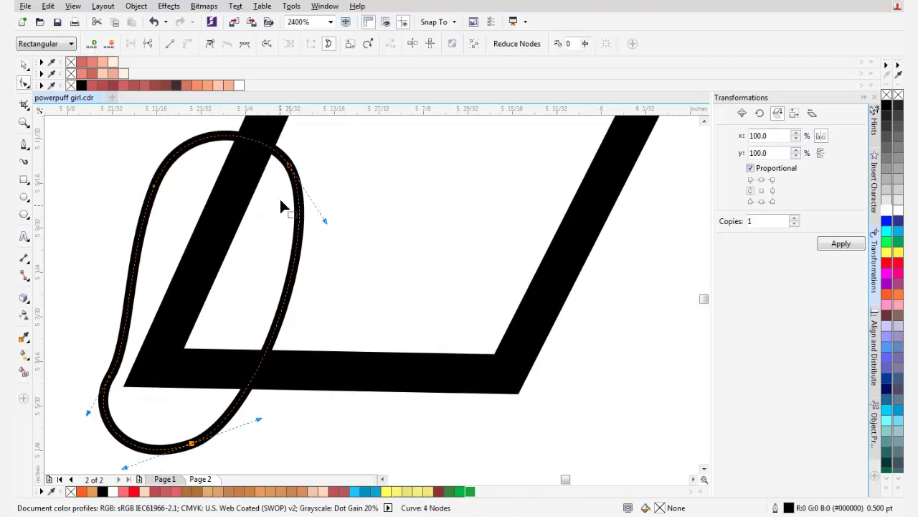
Shorten the leg by lowering its two upper nodes, move the upper-left node inward and refine the upper-right node's handles
left_click_drag(289, 165, 290, 192)
left_click(290, 193)
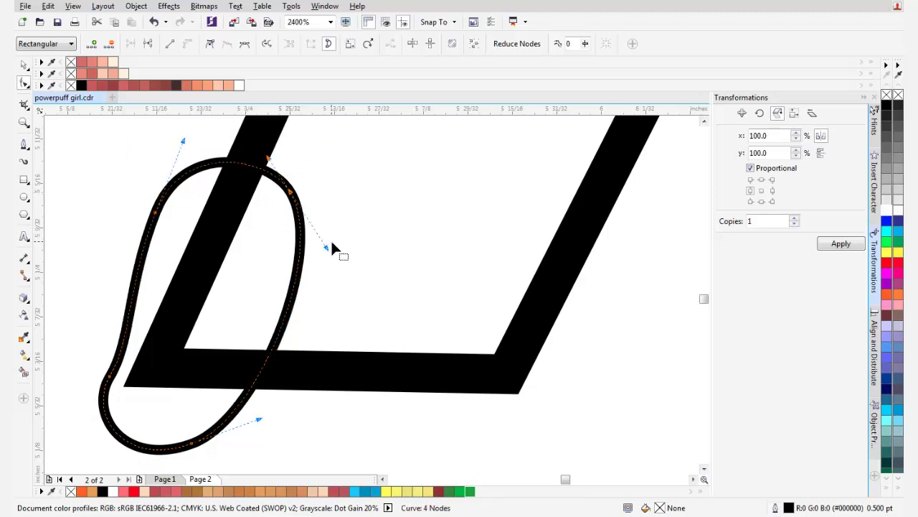
left_click_drag(326, 247, 314, 215)
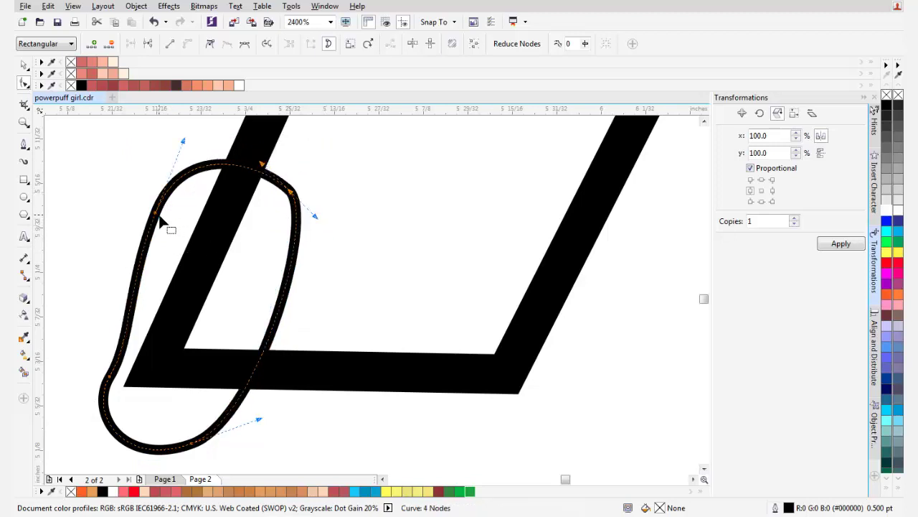
left_click_drag(155, 213, 171, 216)
left_click_drag(262, 170, 271, 169)
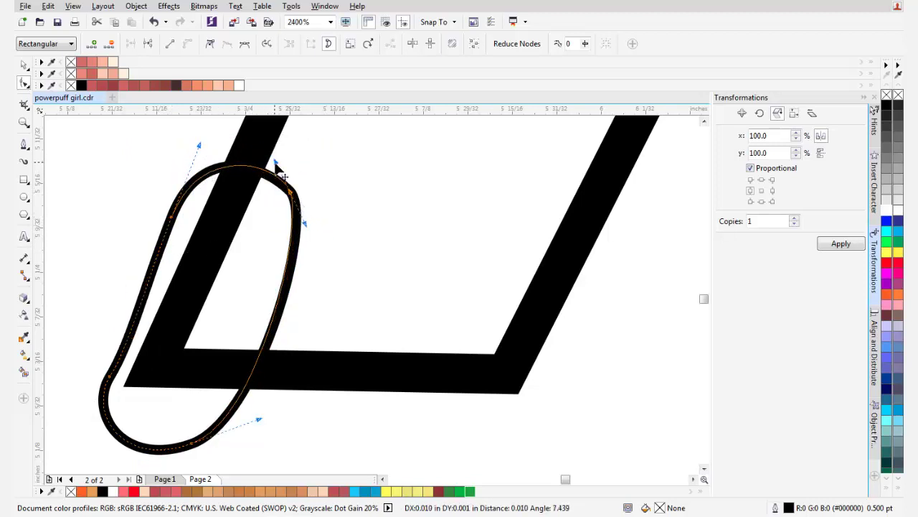
scroll(287, 239, "down", 4)
scroll(275, 253, "up", 2)
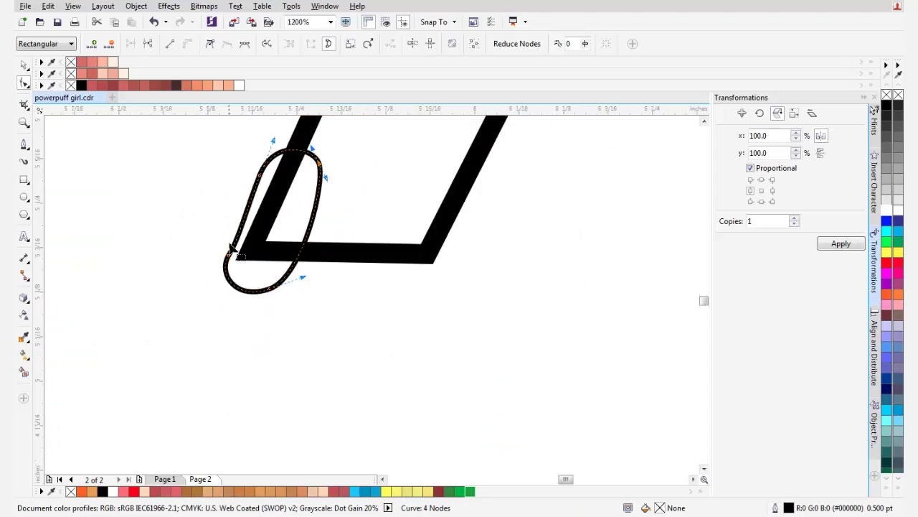
Rotate the leg to about 353.9° and move it slightly up and left over the body's lower-left corner
key("space")
left_click_drag(326, 146, 333, 153)
scroll(324, 184, "up", 1)
left_click(327, 191)
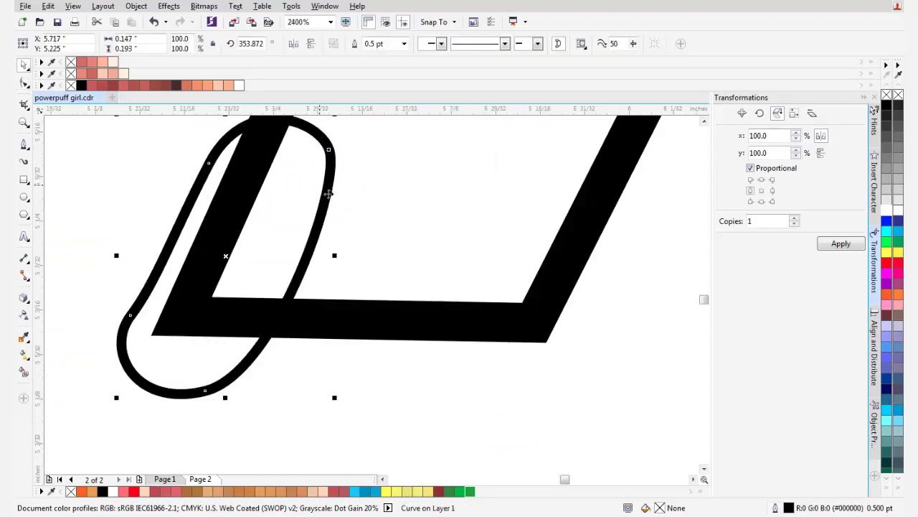
left_click_drag(327, 192, 323, 186)
scroll(279, 256, "down", 2)
scroll(280, 262, "up", 1)
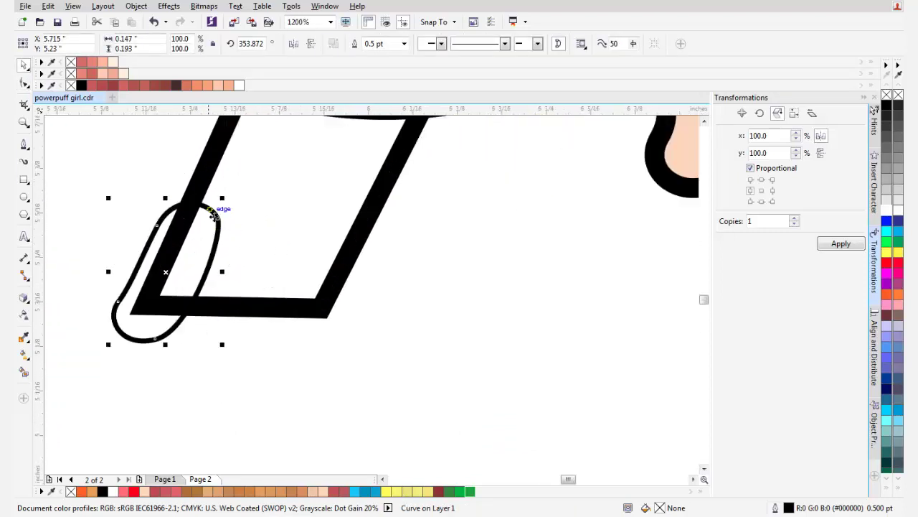
Refine the curve of the leg's right side by extending the lower handle of its upper-right node
left_click(24, 84)
scroll(167, 175, "up", 1)
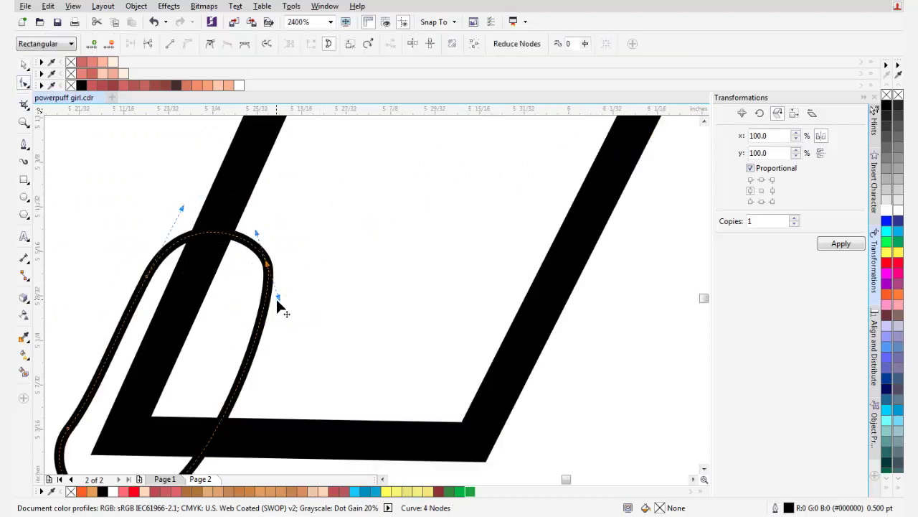
left_click_drag(277, 298, 282, 305)
scroll(261, 259, "down", 1)
key("space")
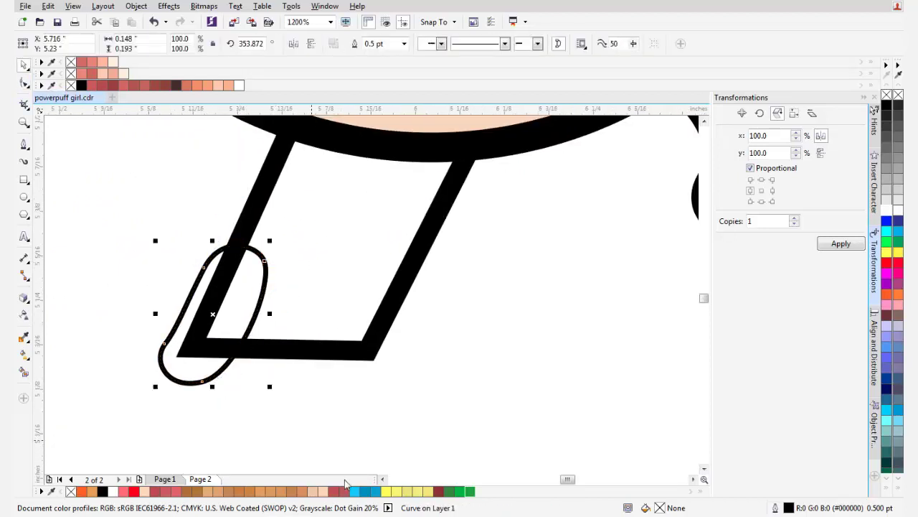
Fill the leg with the skin colour #F5D8BA sampled from the face
left_click(25, 337)
left_click_drag(373, 243, 341, 306)
left_click(362, 178)
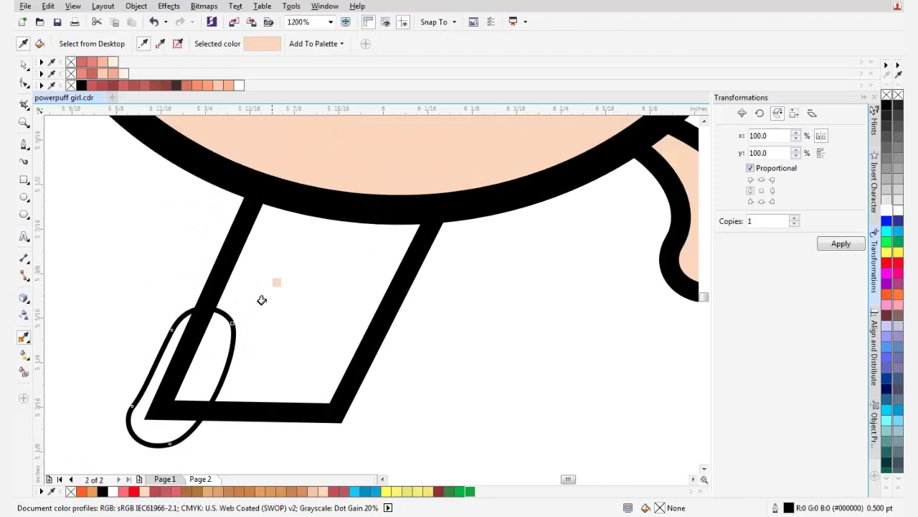
left_click(234, 348)
key("space")
key("ctrl+z")
key("space")
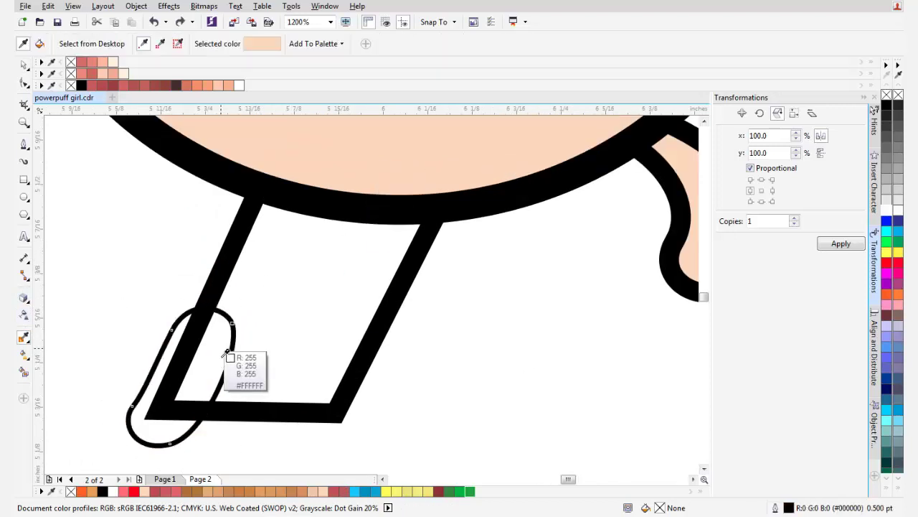
left_click(222, 355)
key("space")
Set the leg's outline width to 2.0 pt and deselect it
left_click(403, 44)
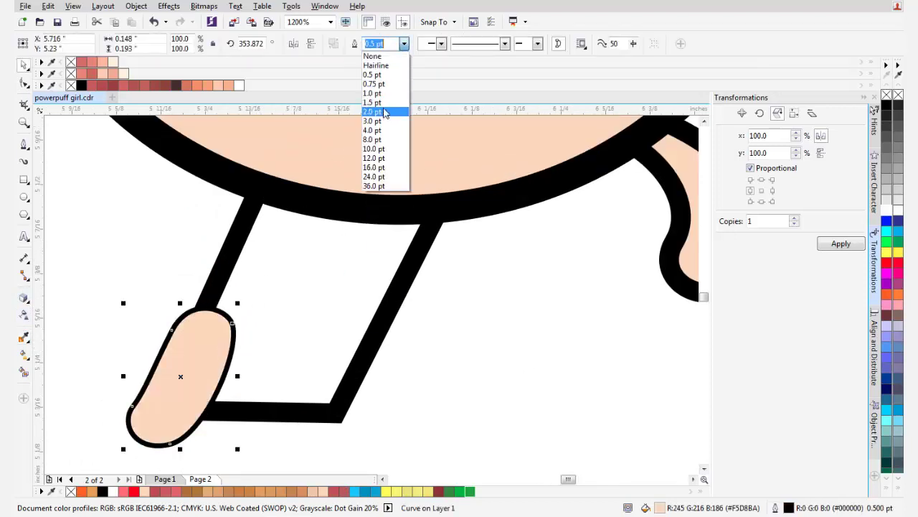
left_click(385, 113)
scroll(349, 349, "down", 2)
key("Escape")
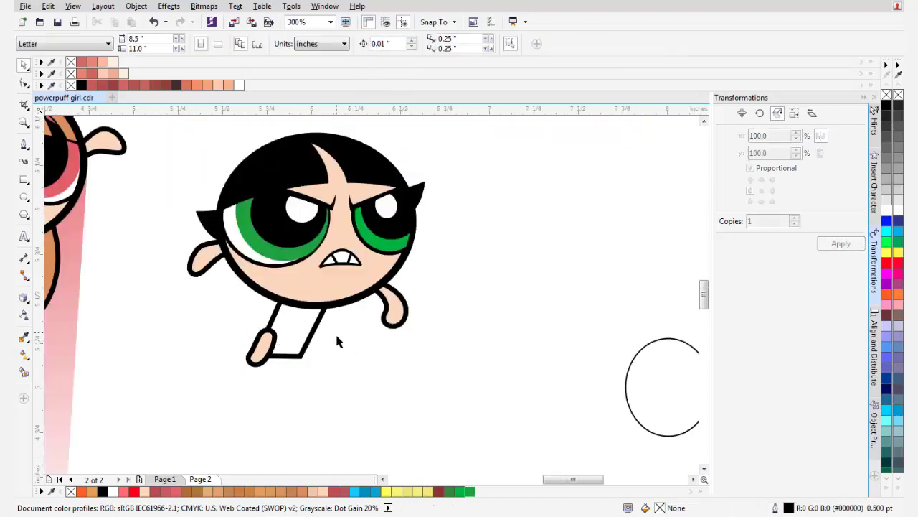
Change the leg's fill to white and deselect it
scroll(307, 355, "up", 1)
left_click(224, 347)
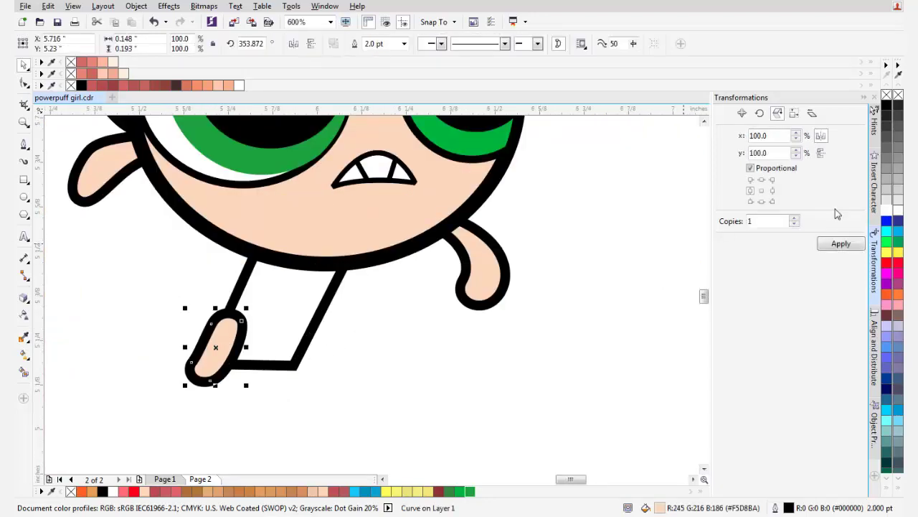
left_click(890, 207)
key("Escape")
scroll(391, 312, "down", 2)
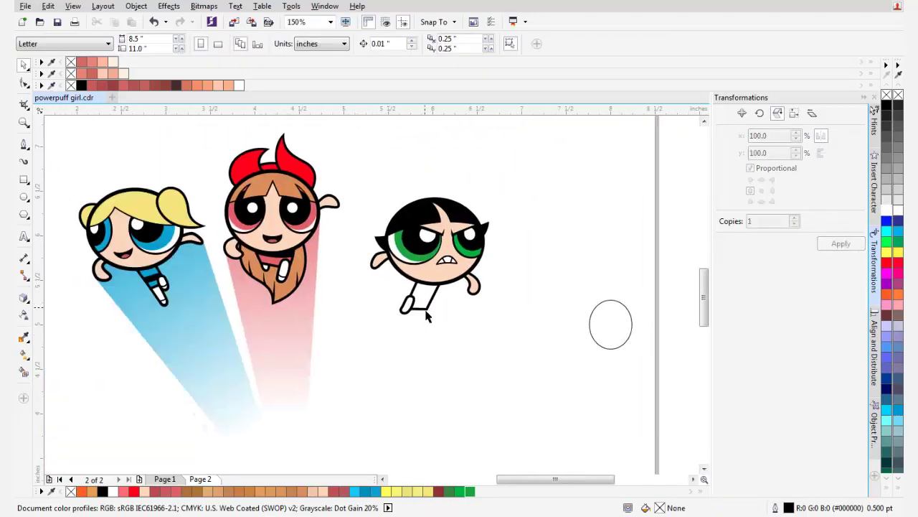
scroll(426, 317, "up", 3)
left_click(352, 308)
scroll(347, 315, "up", 1)
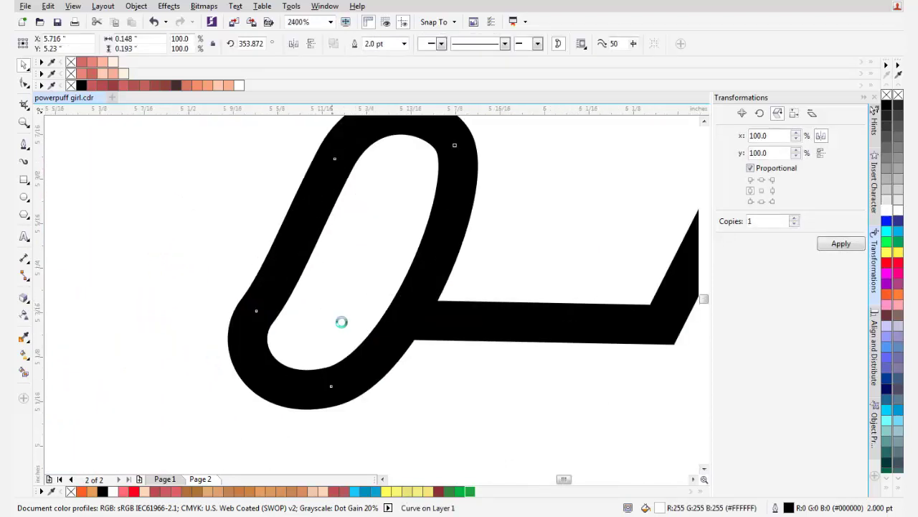
scroll(341, 322, "down", 2)
key("Escape")
Draw a closed, rounded second leg about 0.21 × 0.32 in, hanging from the body's lower right corner, with the Pen tool
left_click(24, 143)
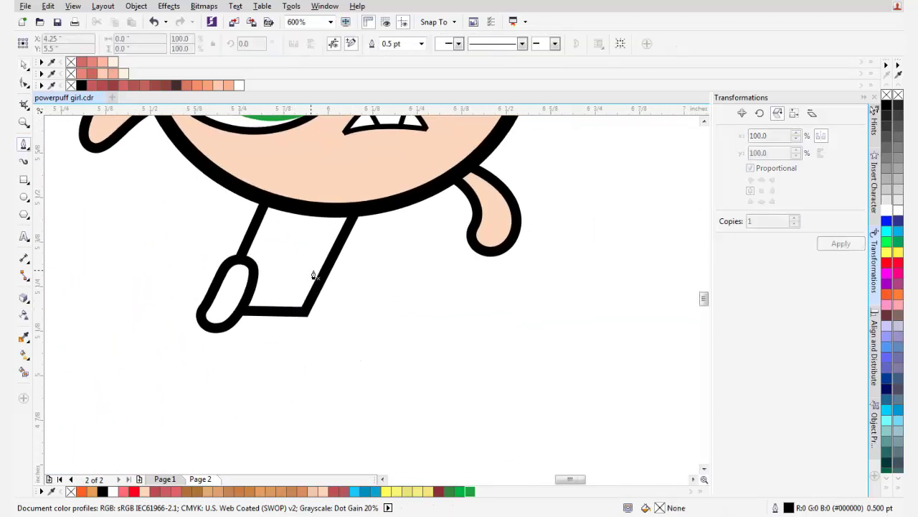
scroll(303, 284, "up", 1)
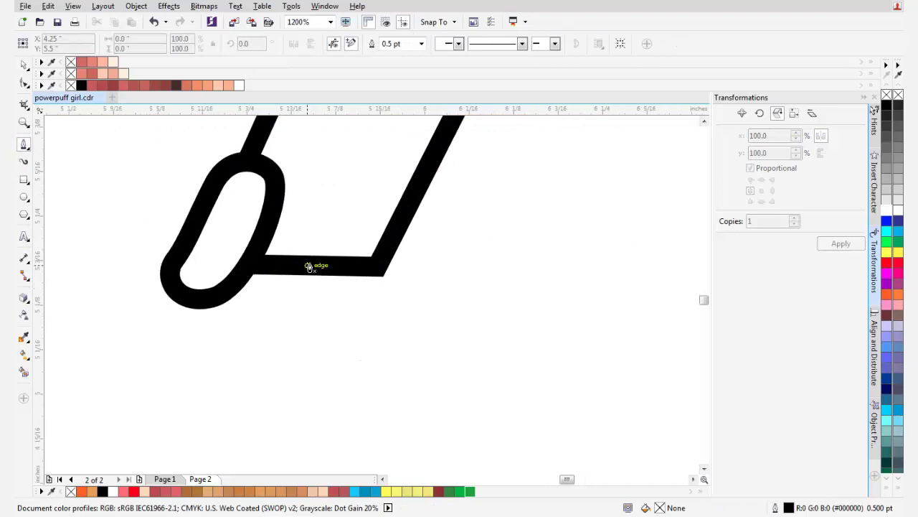
scroll(257, 338, "down", 1)
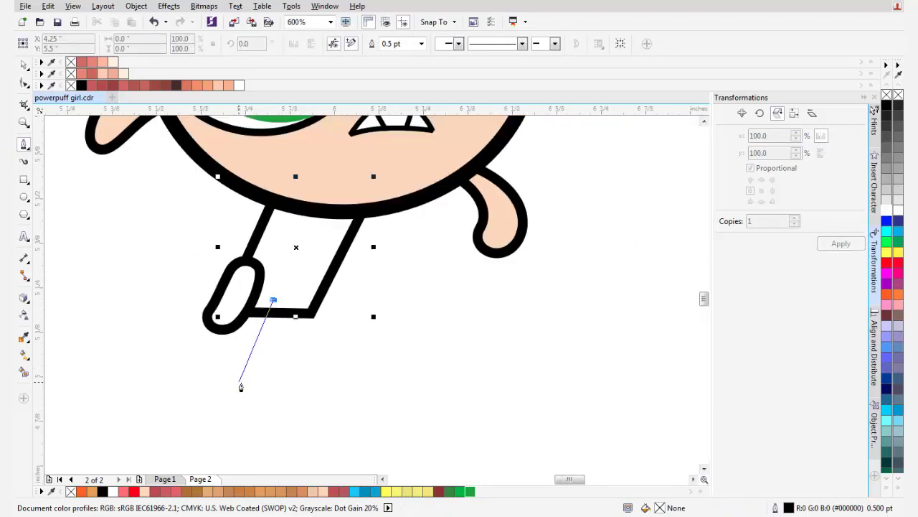
left_click(241, 382)
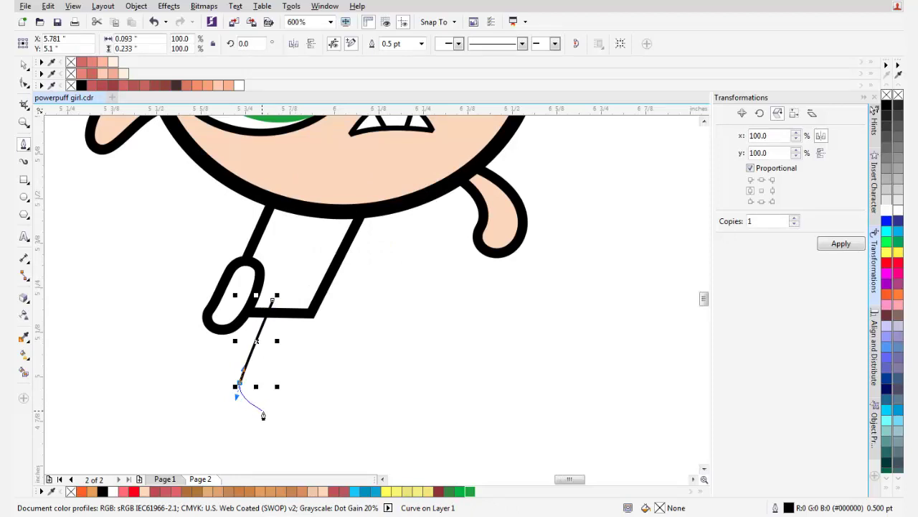
left_click_drag(257, 415, 287, 353)
scroll(289, 394, "up", 1)
key("ctrl+z")
scroll(322, 273, "down", 1)
scroll(333, 228, "up", 1)
left_click(327, 275)
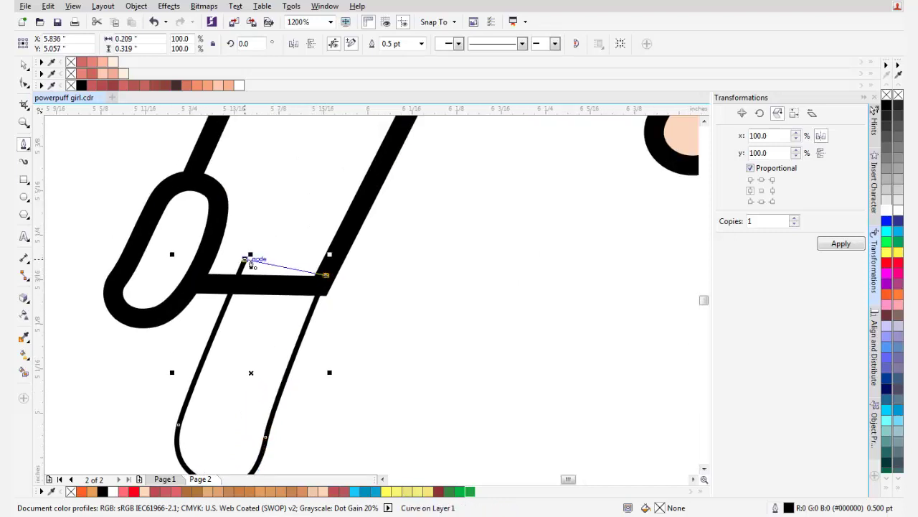
left_click(250, 260)
Narrow the rounded lower end of the second leg by moving its lower-left and bottom nodes inward
left_click(23, 83)
left_click_drag(209, 168, 311, 392)
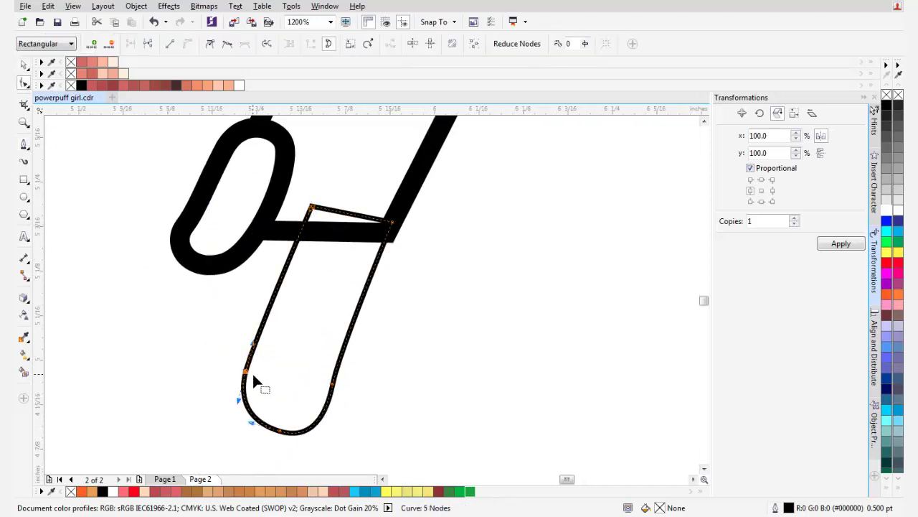
left_click_drag(246, 371, 258, 371)
left_click(280, 430)
mouse_move(308, 438)
left_mouse_down()
mouse_move(288, 432)
mouse_move(297, 438)
left_mouse_up()
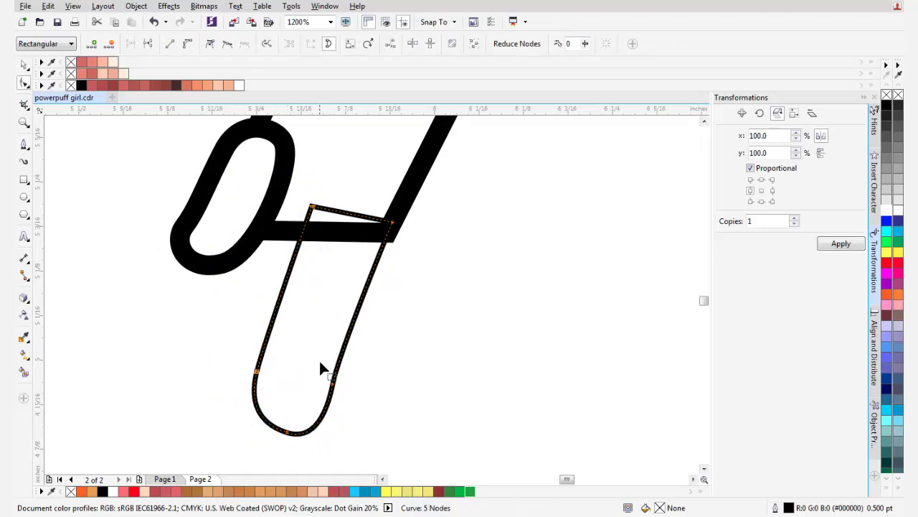
left_click_drag(236, 194, 324, 382)
Adjust the two upper corner nodes of the second leg so its top sits inside the body
scroll(322, 207, "up", 1)
left_click_drag(300, 209, 314, 213)
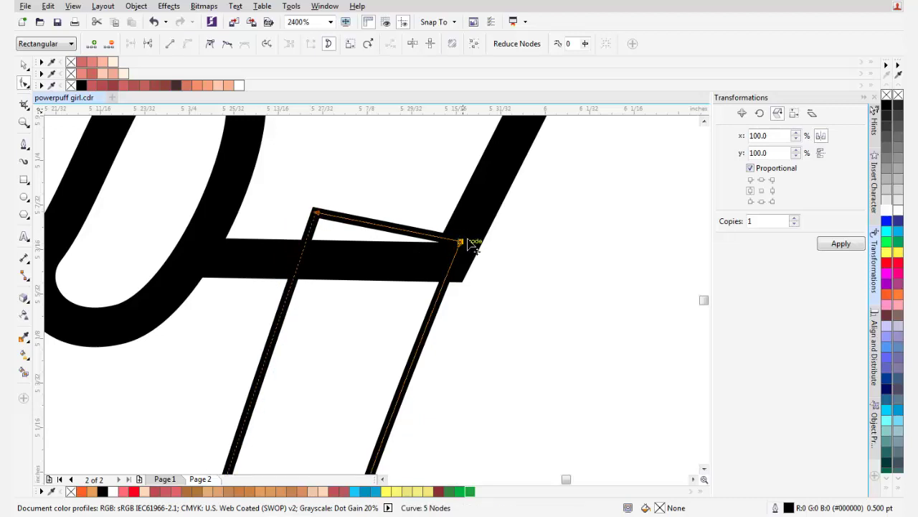
left_click_drag(461, 242, 473, 225)
scroll(423, 259, "down", 1)
scroll(420, 262, "right", 1)
key("space")
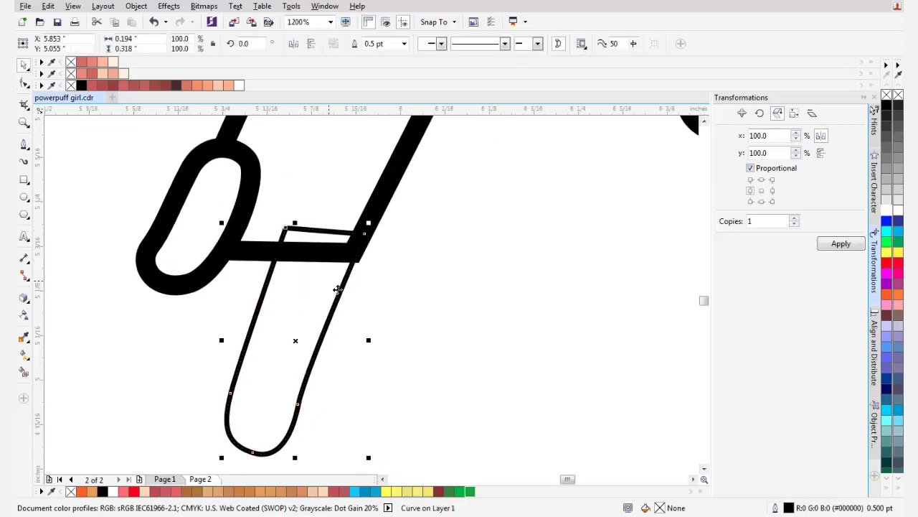
Fill the character's body shape with the dark green used in her left eye
left_click_drag(345, 252, 316, 301)
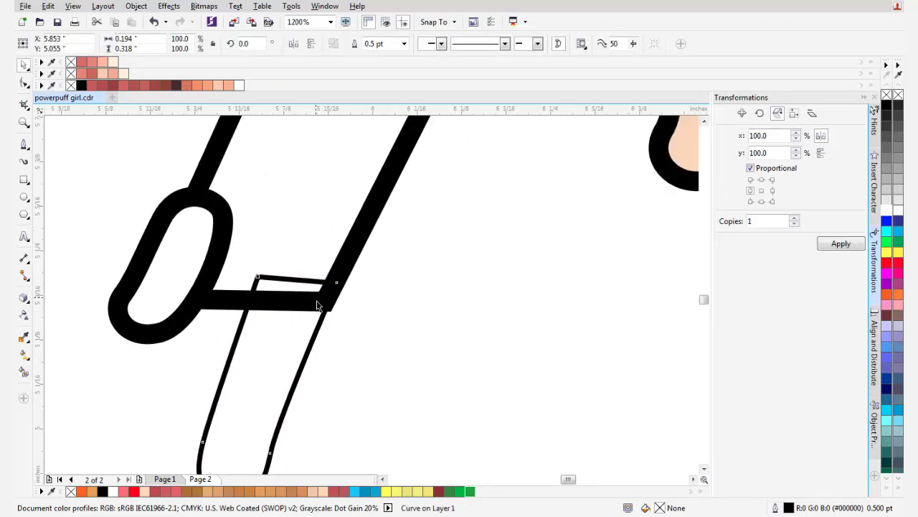
left_click(470, 492)
scroll(401, 337, "down", 2)
left_click_drag(418, 332, 400, 346)
scroll(364, 365, "up", 1)
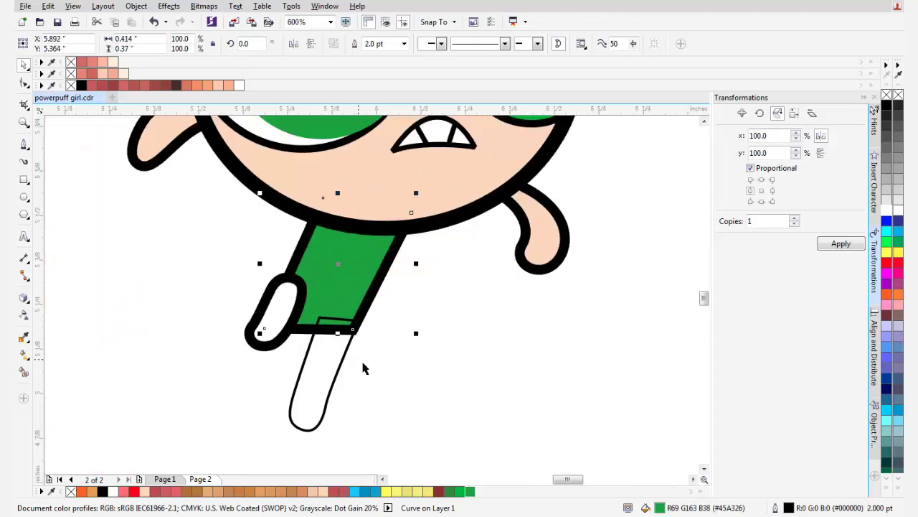
Give the second leg a white fill and a 2.0 pt outline
left_click(363, 366)
left_click(334, 356)
left_click(404, 44)
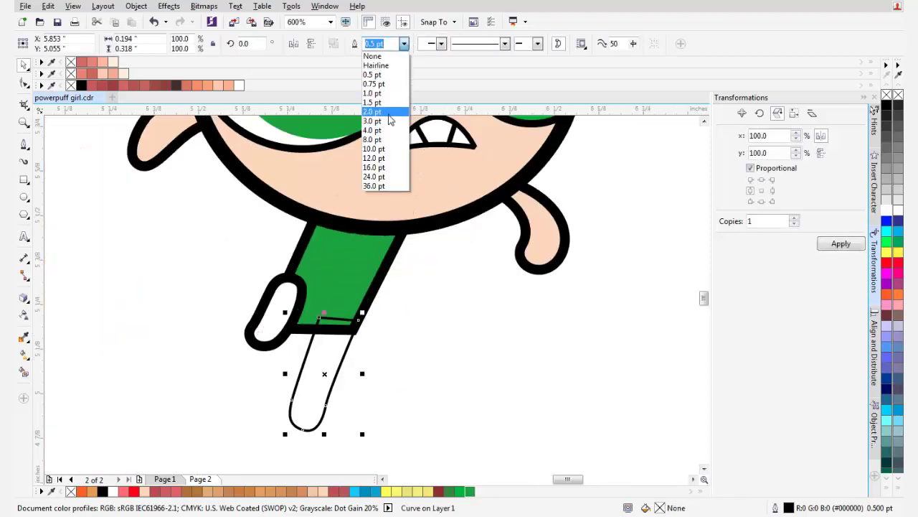
left_click(390, 126)
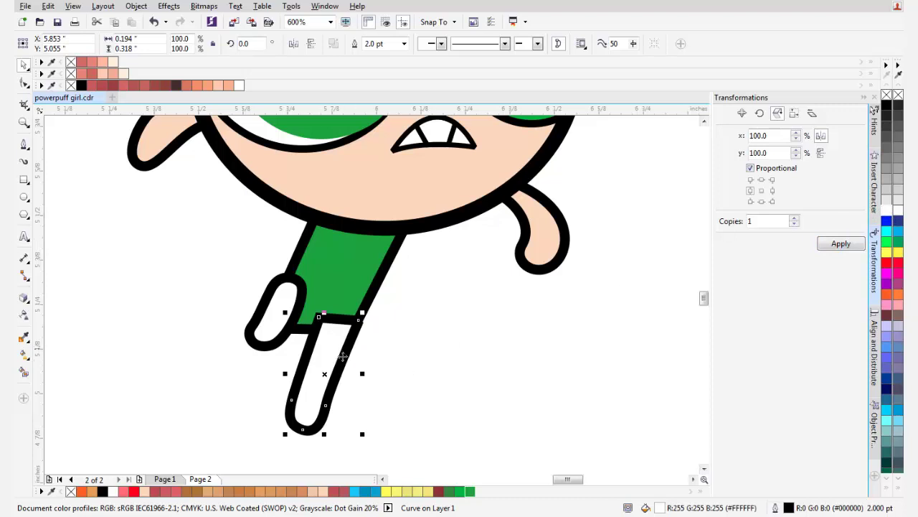
Place the second leg behind the green body and deselect it
right_click(329, 352)
mouse_move(383, 209)
left_click(521, 225)
left_click(438, 301)
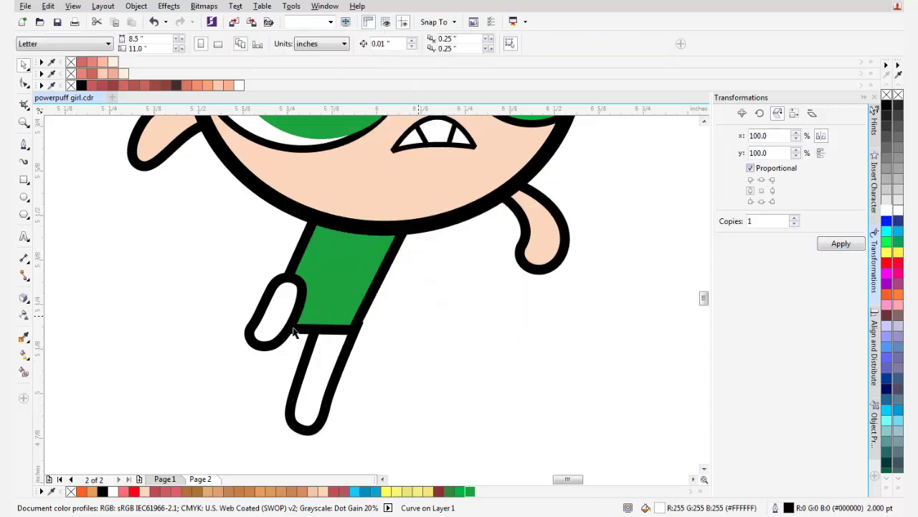
Move the second leg's upper-right node so its corner no longer sticks out past the body outline
scroll(296, 332, "down", 1)
scroll(310, 337, "up", 3)
left_click(366, 360)
left_click(429, 316)
key("F10")
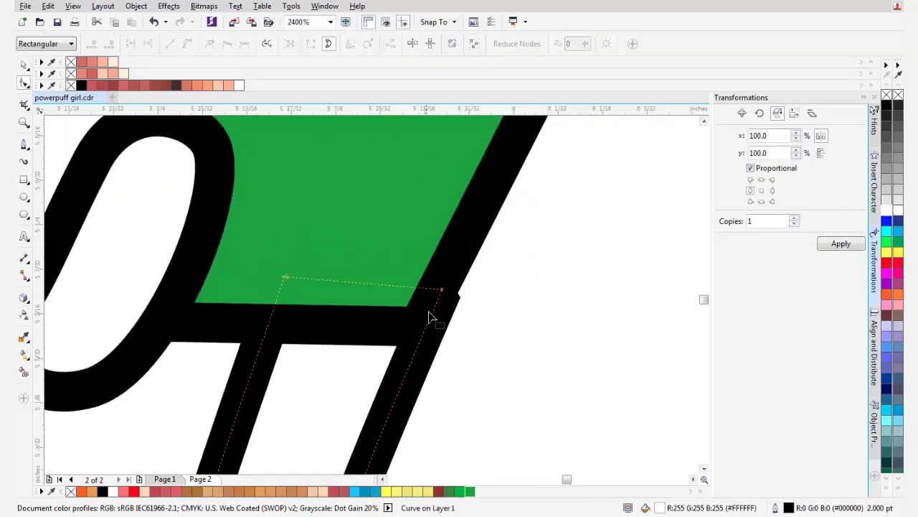
left_click_drag(443, 291, 444, 278)
key("space")
scroll(452, 294, "down", 2)
left_click(465, 308)
scroll(430, 319, "down", 1)
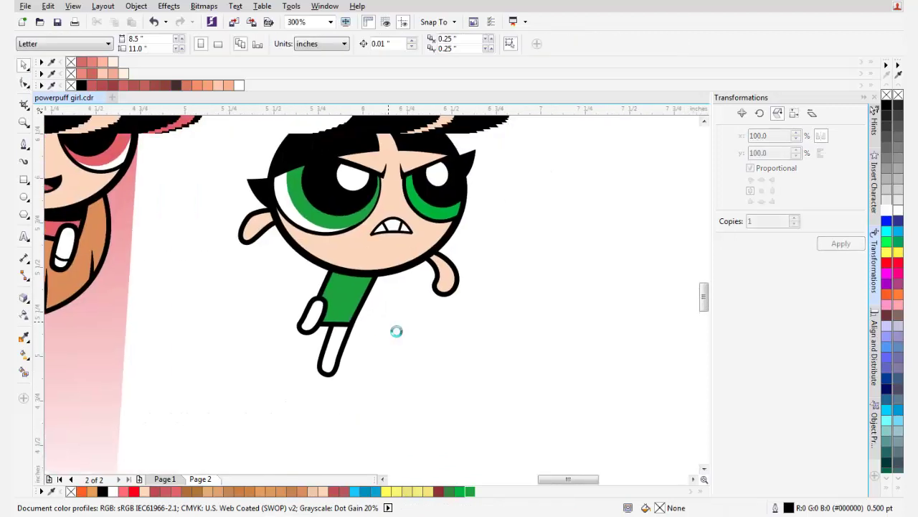
Shift the first leg slightly right and down so it overlaps the body's lower left corner
scroll(331, 315, "up", 1)
left_click(352, 309)
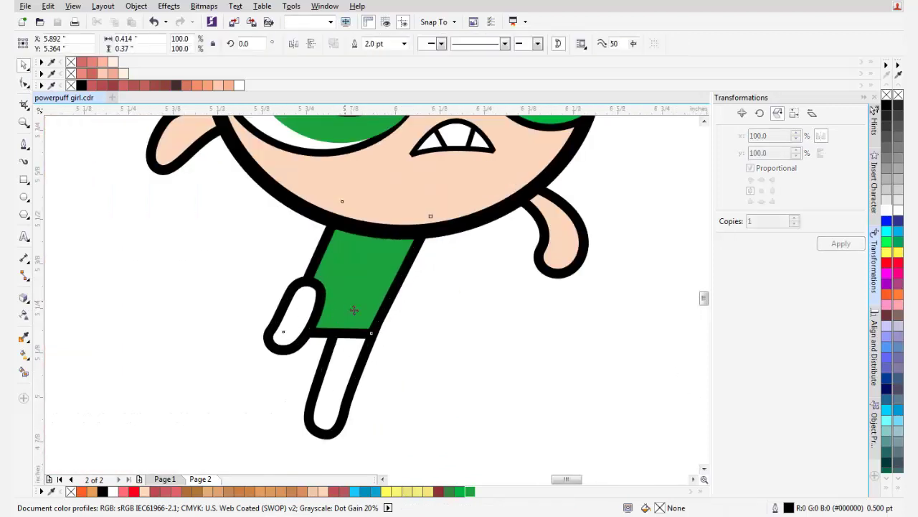
key("F10")
left_click_drag(249, 156, 320, 331)
scroll(306, 329, "up", 1)
left_click(275, 317)
key("space")
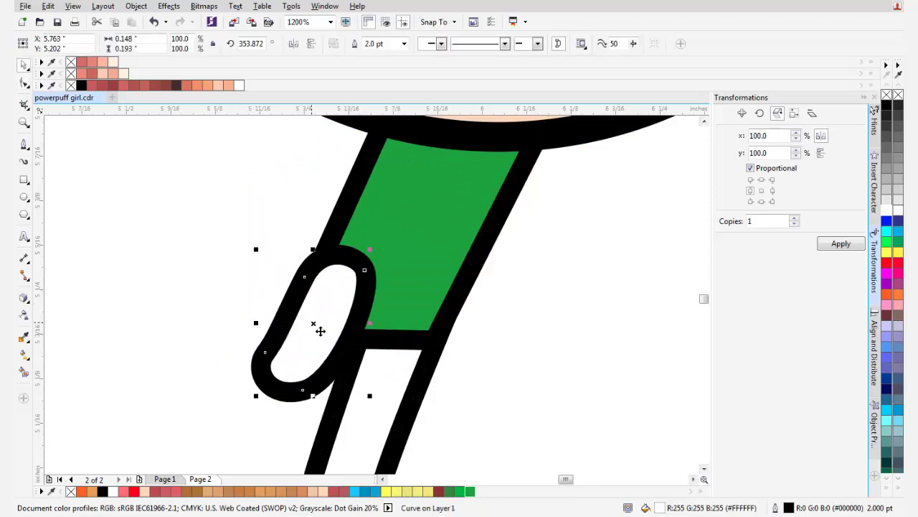
Reshape the lower end of the first leg by repositioning its bottom and lower-left nodes and their handles
scroll(318, 337, "down", 4)
scroll(283, 348, "up", 6)
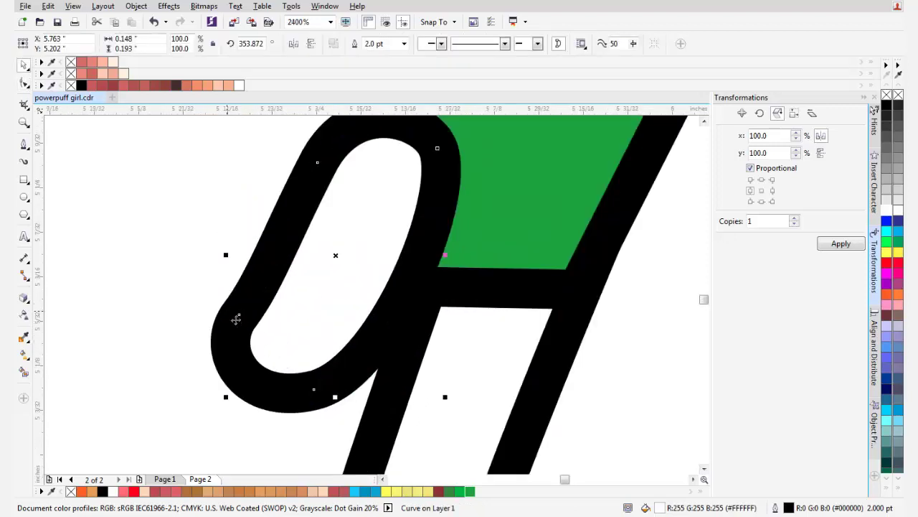
key("F10")
left_click_drag(314, 390, 344, 394)
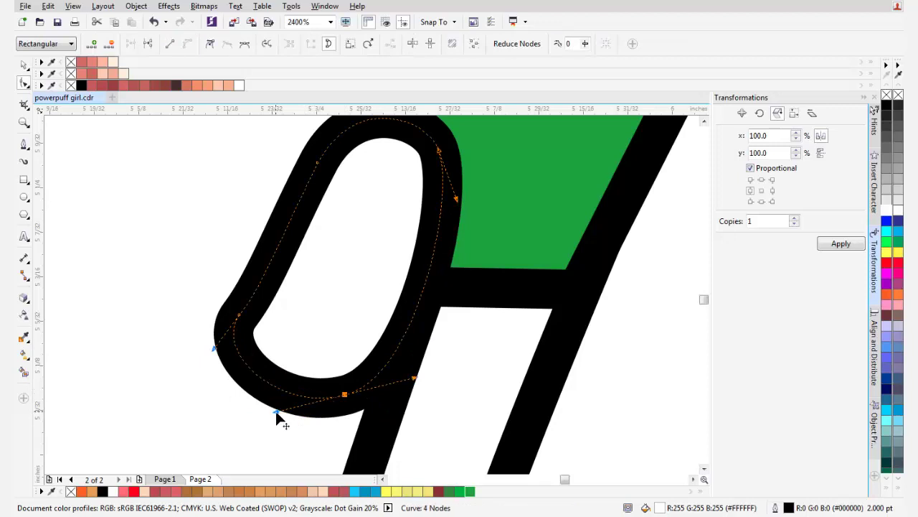
left_click_drag(278, 411, 298, 431)
left_click_drag(239, 316, 253, 338)
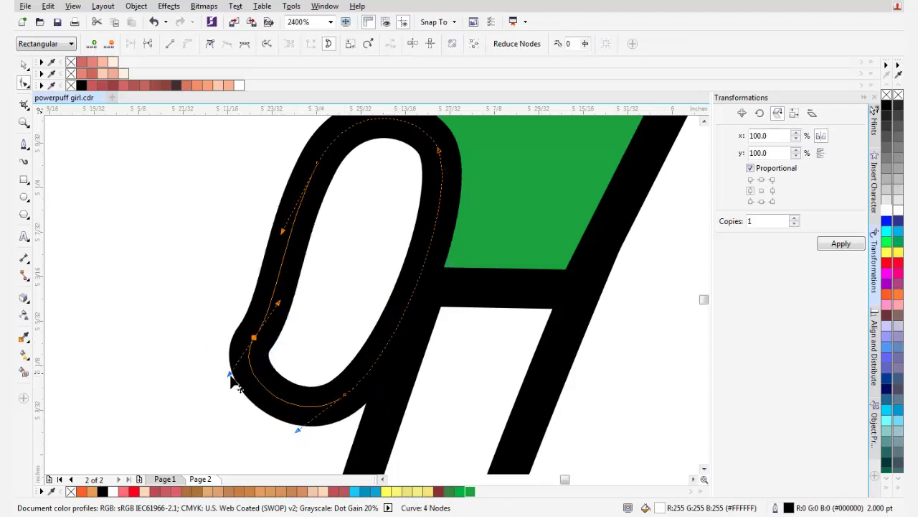
left_click_drag(229, 371, 241, 405)
Smooth the first leg's left side by adjusting its upper-left node, and deselect the leg
scroll(318, 368, "down", 1)
scroll(343, 373, "up", 3)
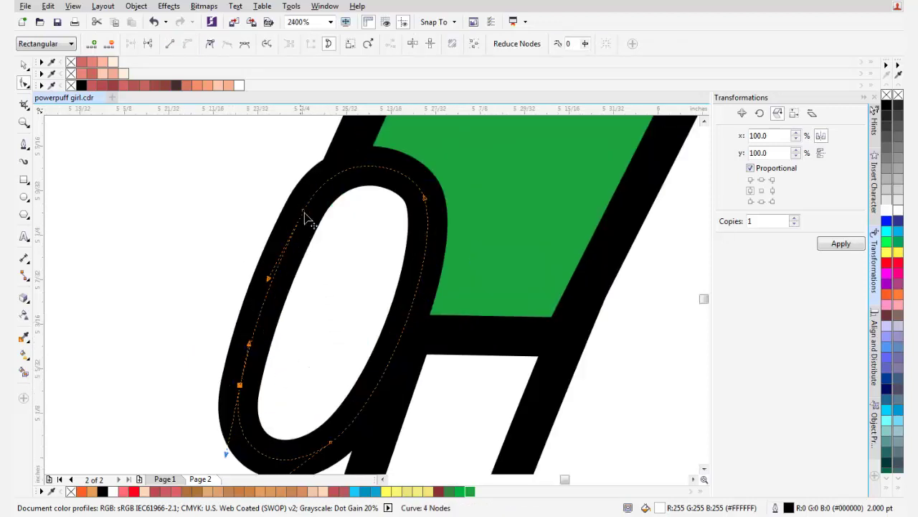
left_click_drag(304, 213, 313, 206)
scroll(420, 315, "down", 3)
key("space")
left_click(433, 316)
left_click_drag(434, 316, 360, 322)
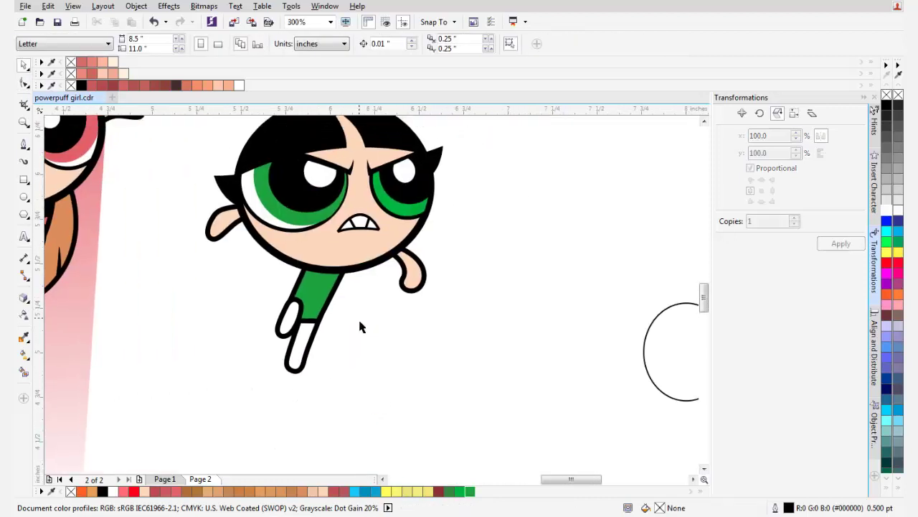
scroll(360, 327, "up", 3)
left_click(24, 144)
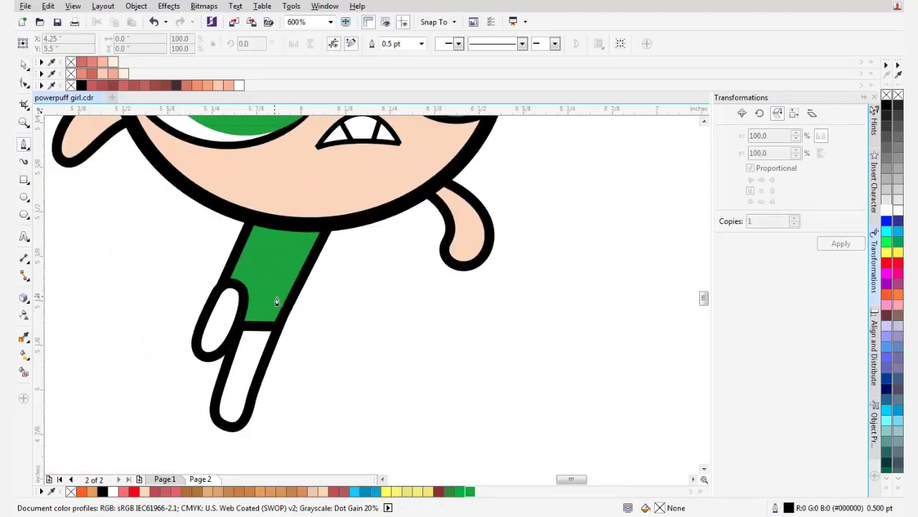
scroll(260, 308, "up", 2)
key("space")
scroll(183, 292, "down", 1)
Slim the first leg by adjusting its upper nodes and the curves of both sides, and deselect it
left_click(183, 289)
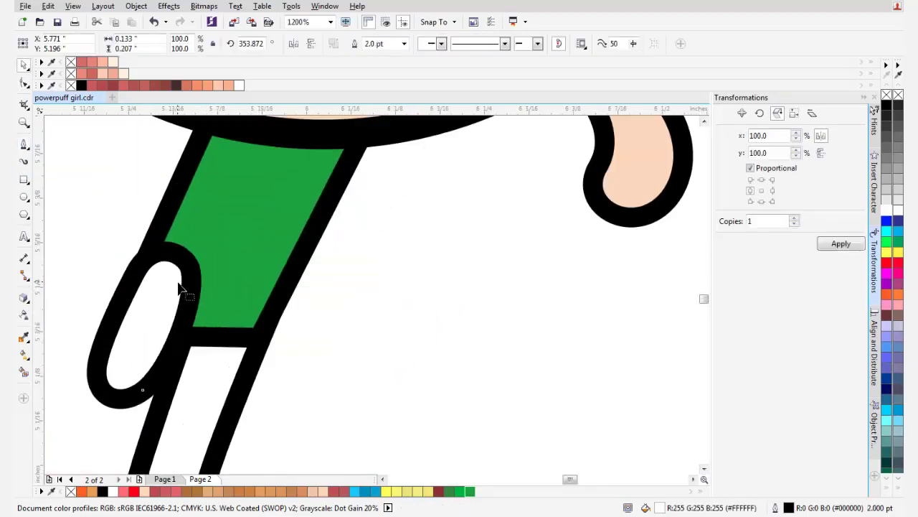
key("F10")
left_click_drag(134, 272, 125, 262)
left_click_drag(190, 269, 183, 294)
left_click_drag(189, 362, 195, 334)
left_click(140, 333)
left_click(169, 366)
scroll(153, 352, "down", 1)
key("space")
left_click(306, 350)
left_click(305, 356)
Draw a closed, curved band about 0.41 × 0.16 in across the middle of the body with the Pen tool
scroll(191, 316, "up", 2)
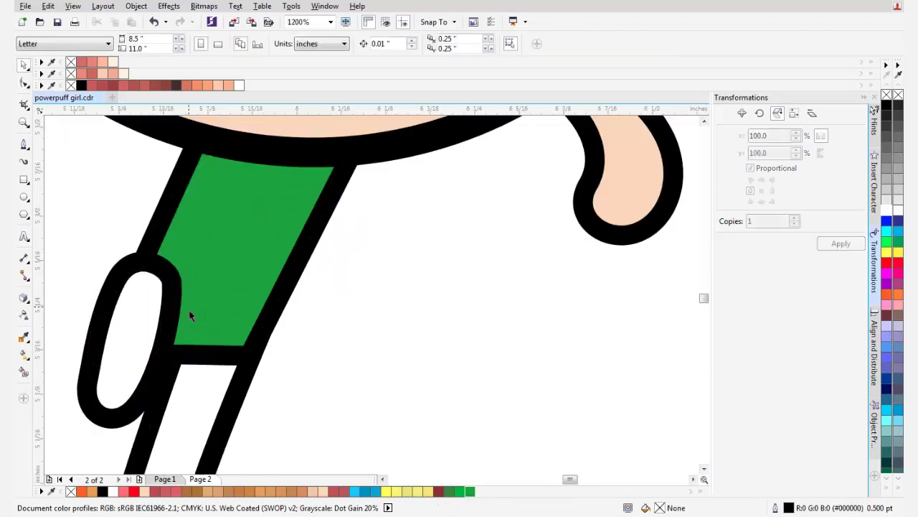
left_click(24, 145)
scroll(232, 244, "left", 1)
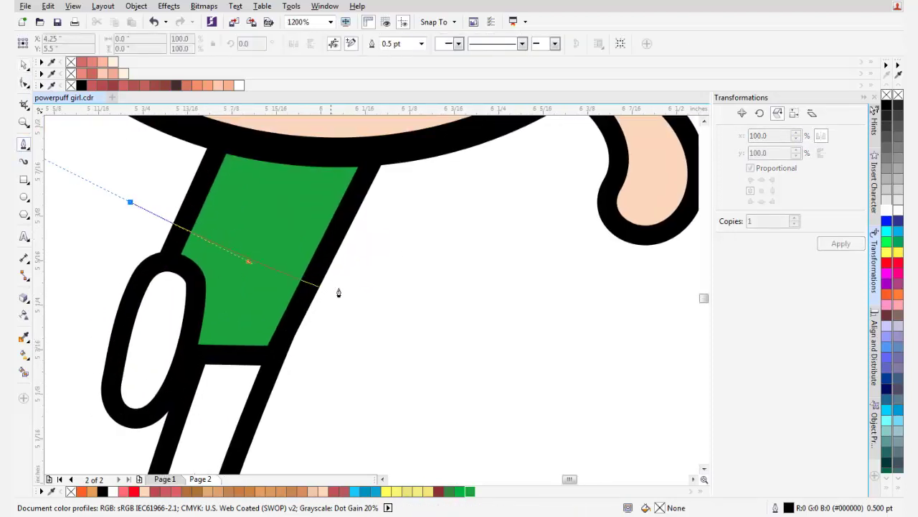
left_click(405, 253)
left_click(361, 313)
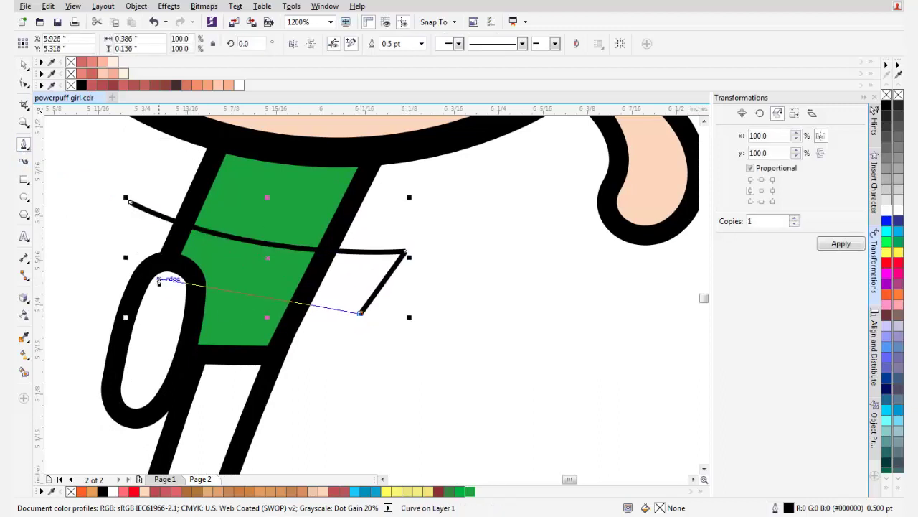
left_click_drag(158, 277, 71, 244)
left_click(130, 204)
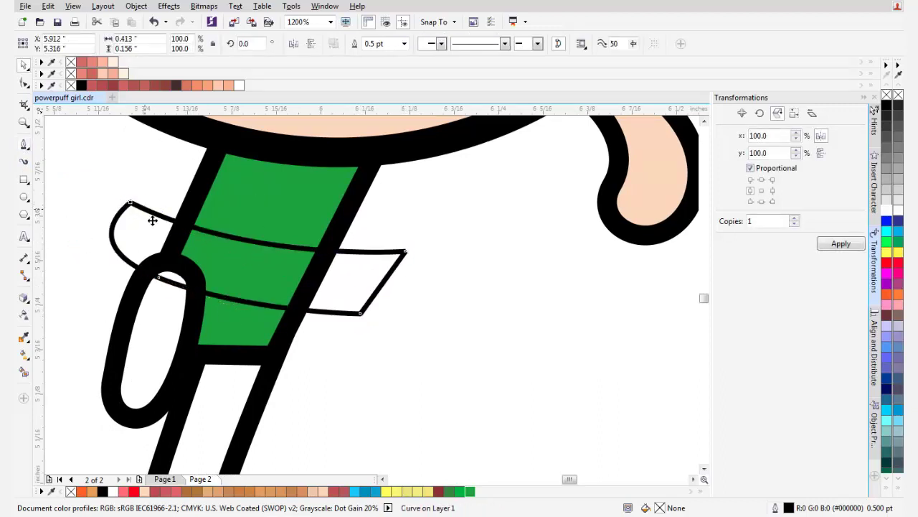
Lower the left nodes of the band to deepen its curve, and shift the whole band slightly upward
key("F10")
left_click_drag(80, 176, 156, 296)
left_click_drag(108, 188, 136, 237)
left_click_drag(161, 280, 155, 293)
key("space")
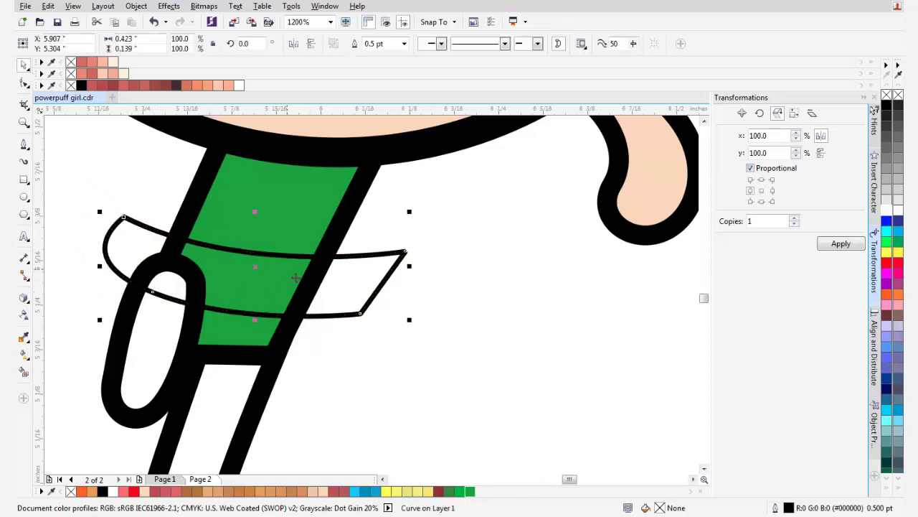
left_click_drag(296, 275, 294, 261)
Intersect the band with the green body to create a fitted stripe, and delete the original band
left_click(298, 206, "shift")
left_click(388, 43)
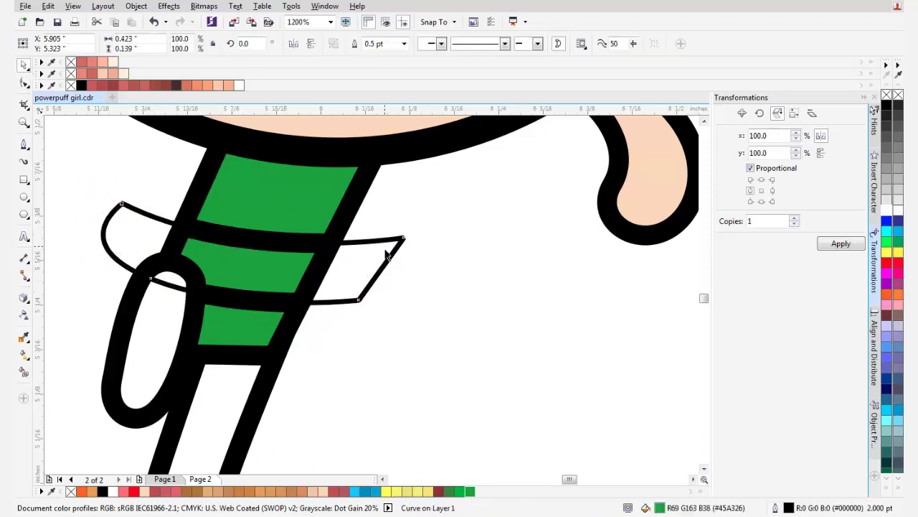
left_click(390, 251)
key("Delete")
Fill the stripe on the body with black, set its outline width to None and deselect it
left_click(256, 277)
left_click(888, 105)
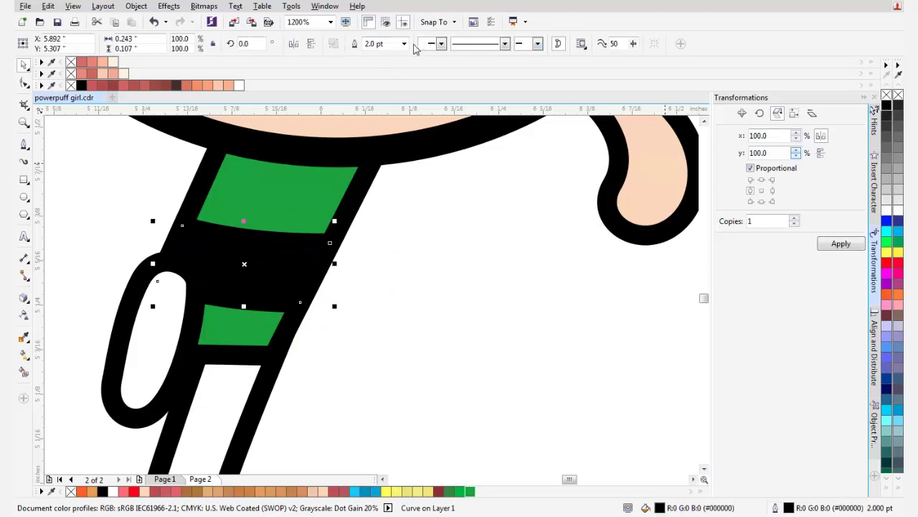
left_click(404, 44)
left_click(384, 56)
left_click(424, 287)
Examine the third character's striped body and legs up close and against the whole figure
scroll(369, 290, "down", 2)
scroll(368, 289, "down", 1)
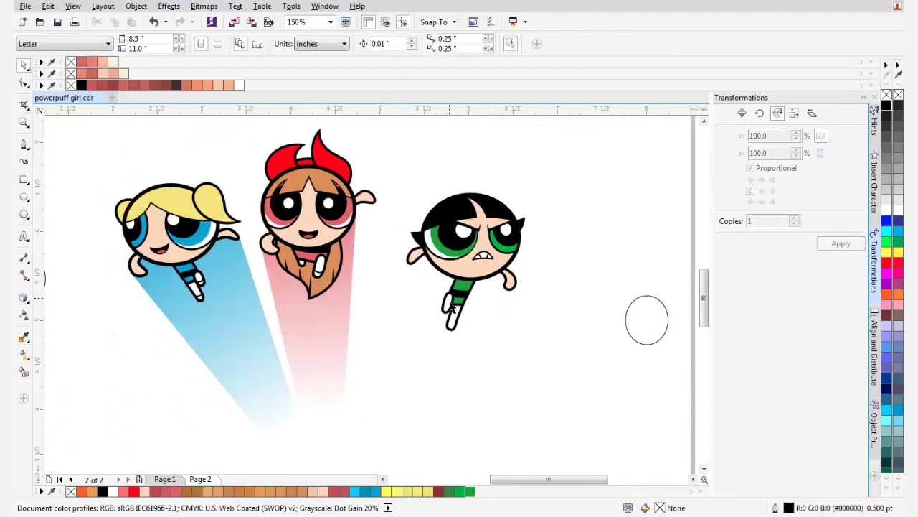
scroll(463, 305, "up", 2)
scroll(449, 312, "down", 1)
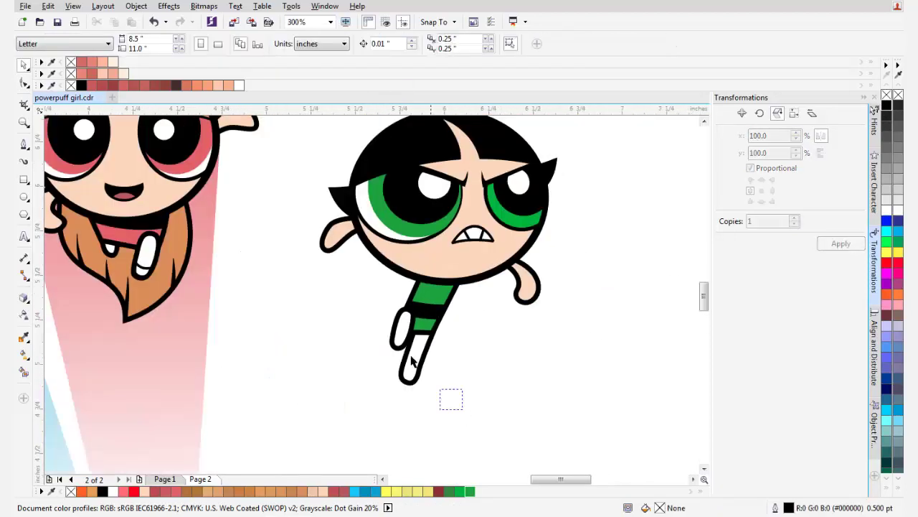
left_click(446, 300)
scroll(447, 300, "up", 1)
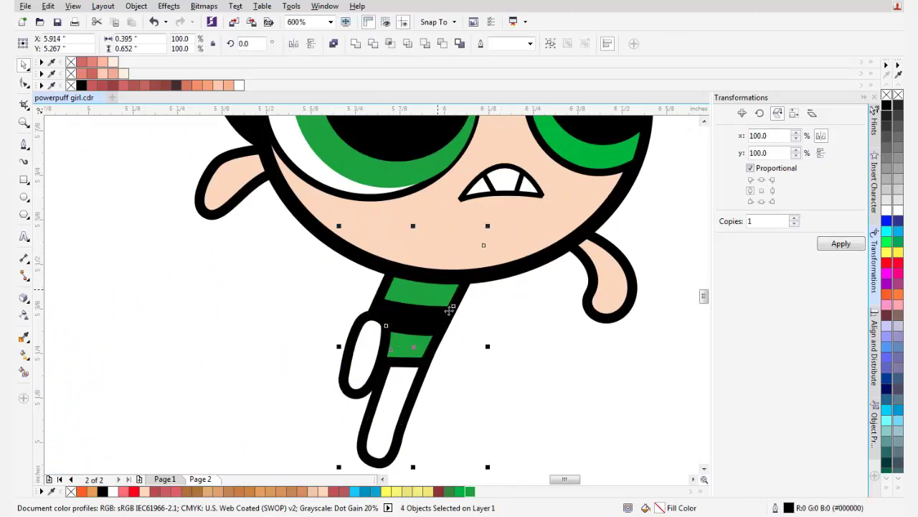
scroll(469, 357, "down", 1)
left_click(517, 357)
scroll(517, 357, "down", 1)
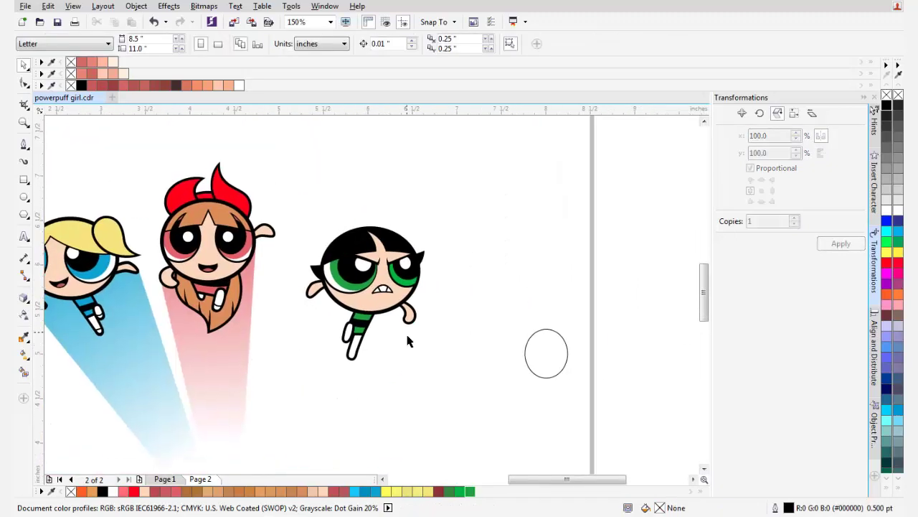
scroll(391, 340, "up", 2)
scroll(356, 322, "up", 1)
Try to reshape the left edges of the green body and black stripe by moving their left nodes with the Shape tool
left_click(356, 266)
key("F10")
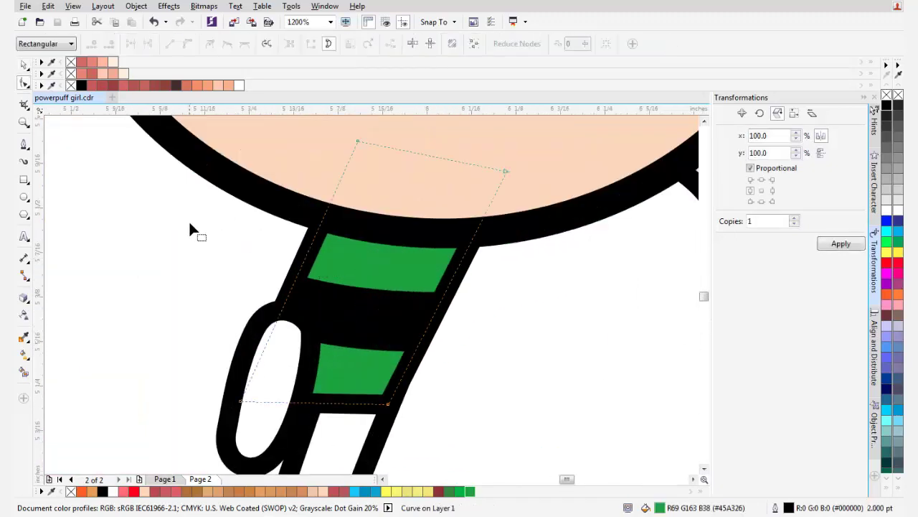
left_click(327, 307, "shift")
left_click_drag(159, 133, 351, 452)
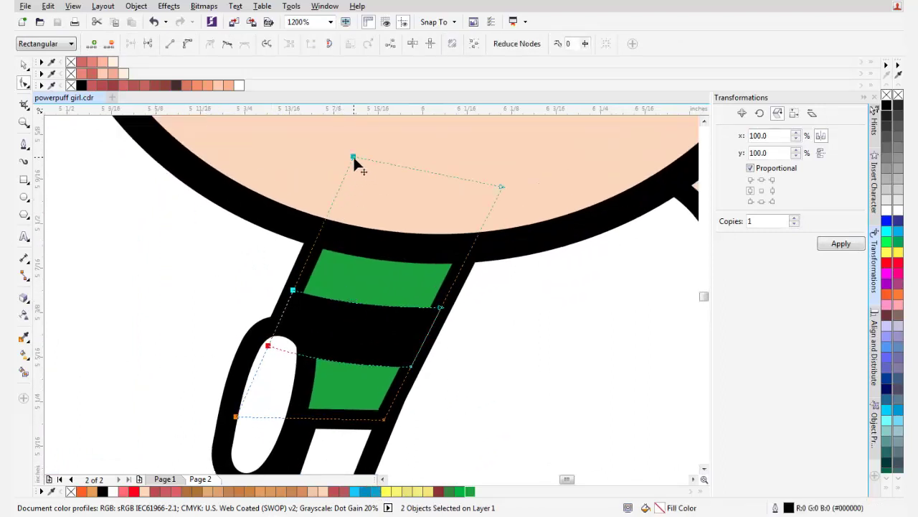
left_click_drag(353, 157, 341, 154)
left_click_drag(280, 320, 293, 291)
left_click_drag(220, 372, 260, 377)
scroll(274, 309, "up", 1)
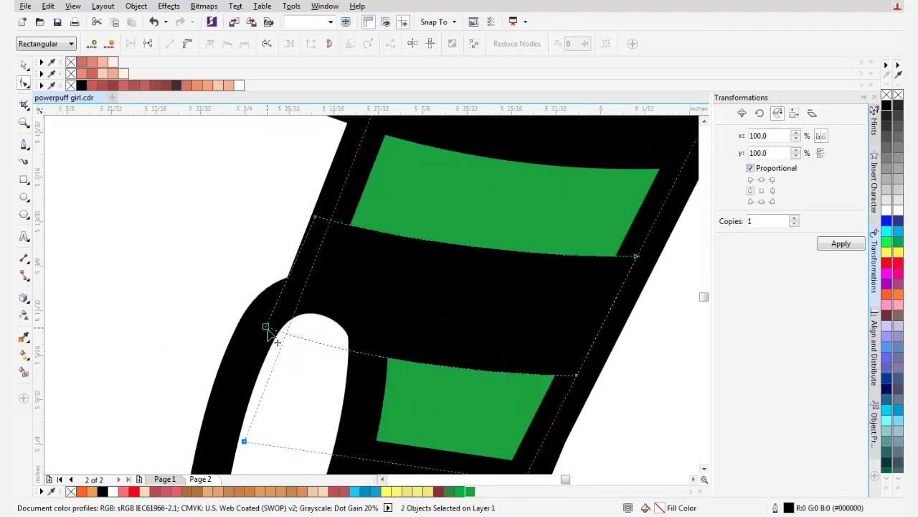
left_click_drag(267, 328, 287, 333)
left_click_drag(316, 217, 331, 221)
scroll(331, 265, "down", 1)
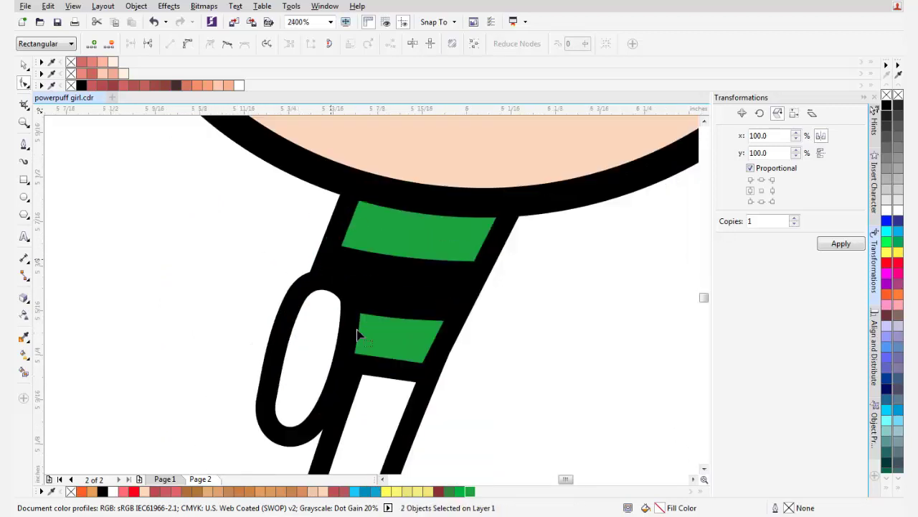
Undo the node edits on the green body and black stripe
key("ctrl+z")
key("ctrl+z")
key("ctrl+z")
key("ctrl+z")
key("ctrl+z")
Rotate the back leg slightly and move the front leg's upper-left node outward to widen its top
left_click_drag(303, 373, 300, 353)
key("space")
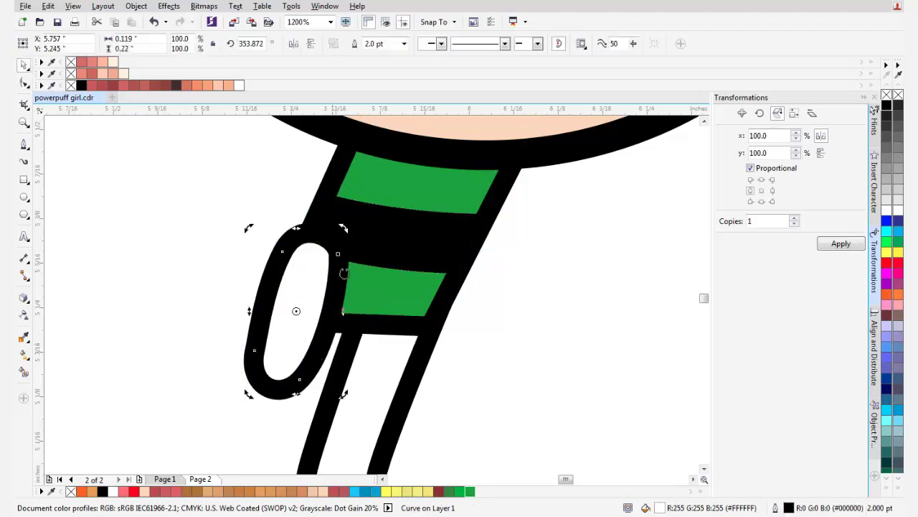
left_click_drag(355, 237, 358, 239)
key("F10")
left_click(379, 348)
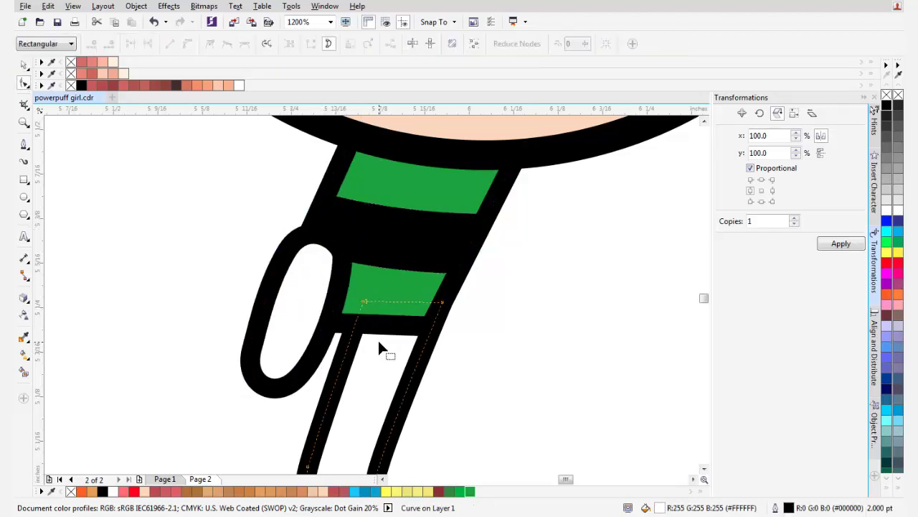
left_click_drag(364, 305, 315, 322)
key("space")
left_click_drag(344, 260, 362, 323)
Adjust the lower-left node of the green body with the Shape tool and deselect the figure
key("F10")
left_click(264, 343)
left_click_drag(263, 343, 278, 337)
left_click(338, 267)
key("space")
scroll(340, 268, "down", 1)
left_click(433, 314)
Draw a closed curved shape about 0.23 × 0.22 in over the front leg's tip with the Pen tool, and lower its upper-left node
scroll(435, 330, "down", 1)
left_click_drag(435, 337, 354, 343)
scroll(354, 346, "up", 4)
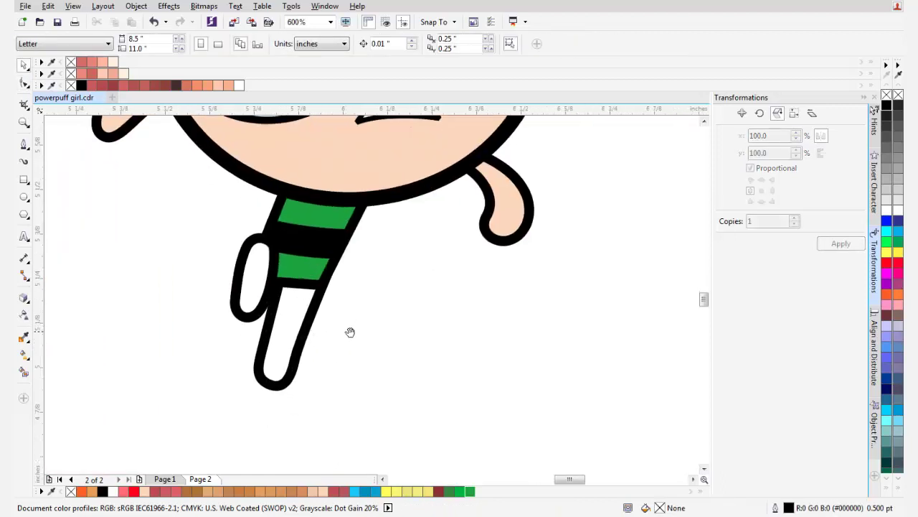
left_click(24, 147)
scroll(237, 262, "down", 2)
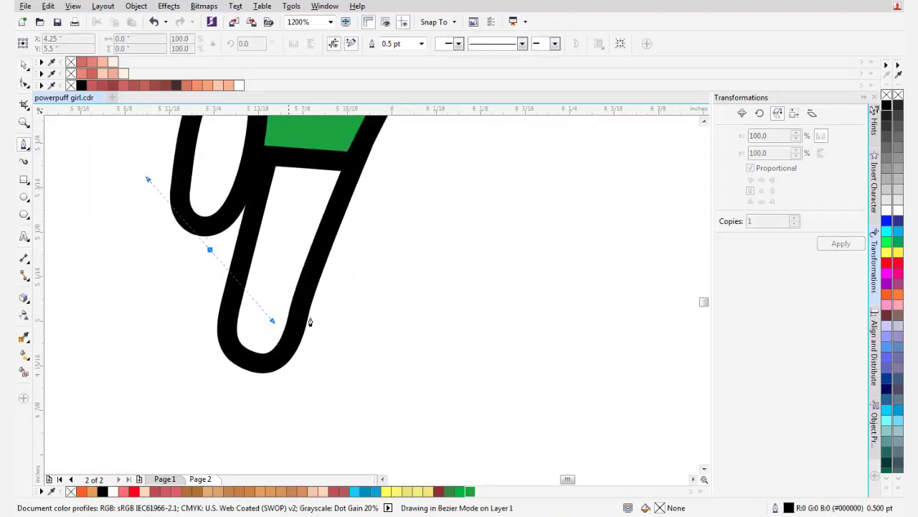
left_click(343, 292)
left_click_drag(293, 388, 185, 368)
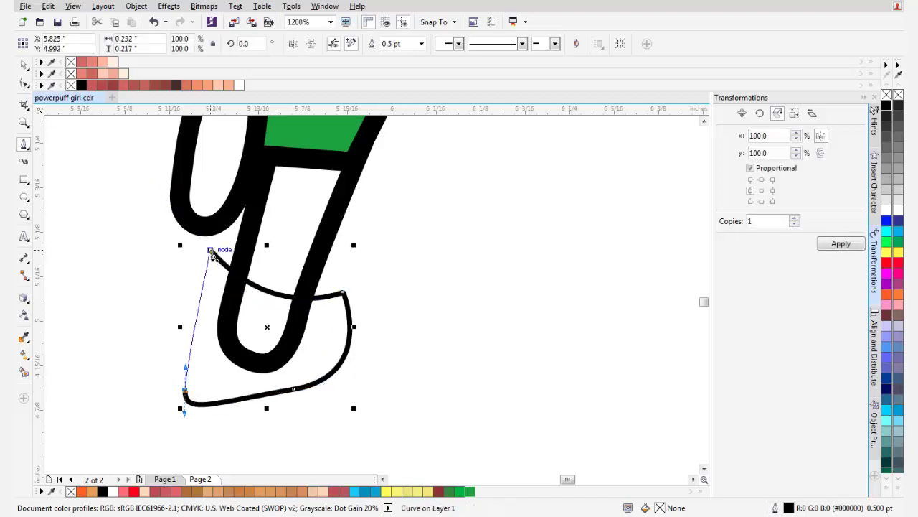
left_click(210, 250)
key("space")
double_click(223, 274)
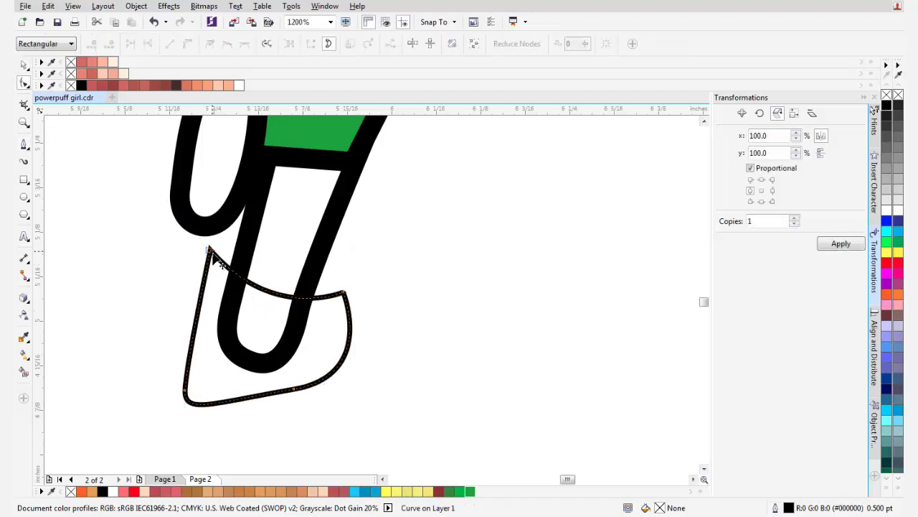
left_click_drag(210, 250, 206, 265)
key("space")
Intersect the drawn shape with the front leg to create a fitted foot piece, and delete the original shape
left_click(307, 269, "shift")
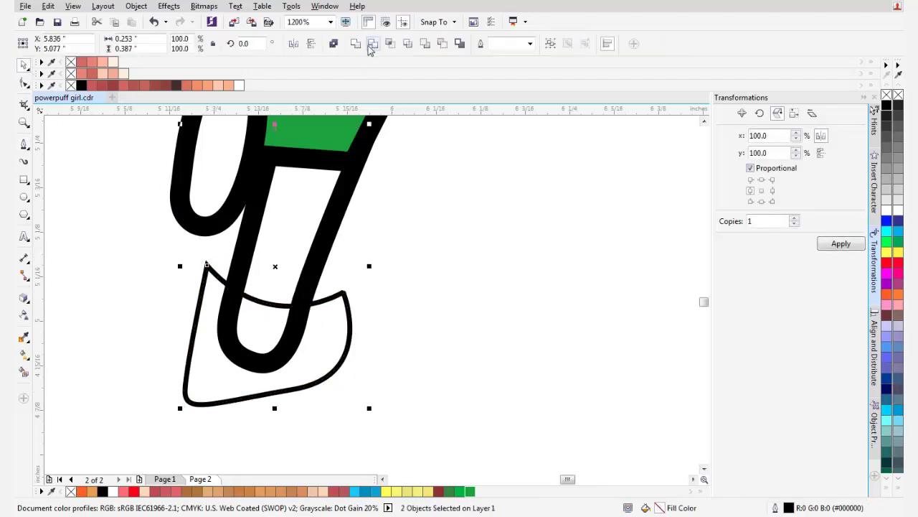
left_click(390, 44)
left_click(348, 315)
left_click_drag(260, 184, 276, 280)
key("Delete")
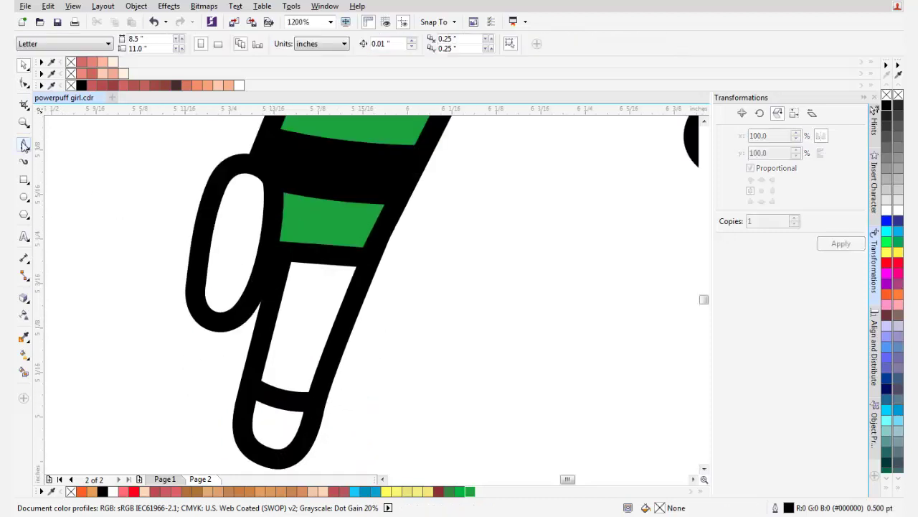
Draw a closed curved shape about 0.18 × 0.19 in over the back leg's tip with the Pen tool, and lower its upper-left node
left_click(24, 145)
scroll(267, 287, "up", 1)
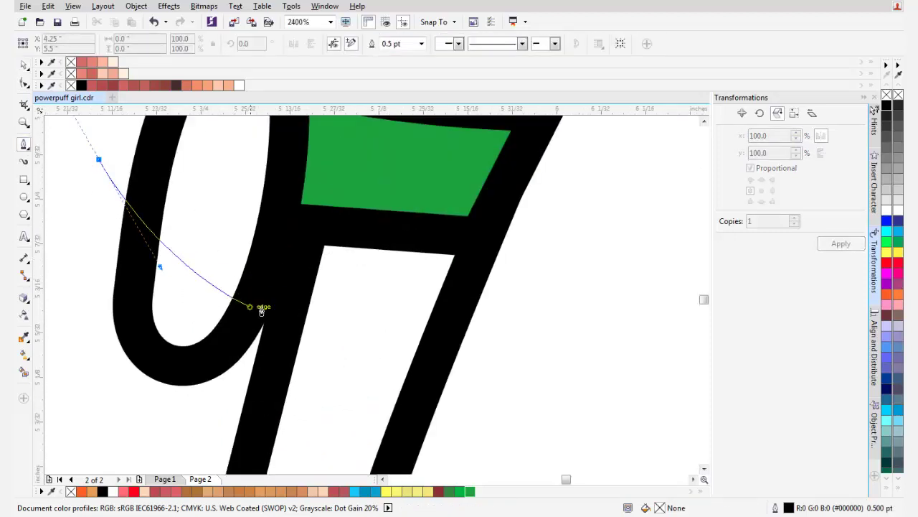
left_click_drag(303, 281, 370, 266)
scroll(297, 342, "down", 1)
left_click_drag(251, 379, 219, 383)
left_click_drag(187, 370, 184, 357)
left_click(198, 251)
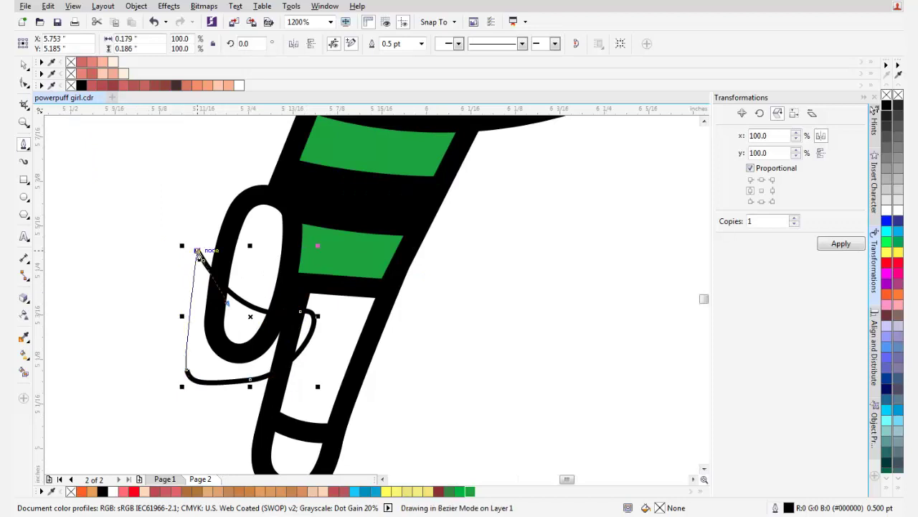
left_click(198, 252)
key("space")
key("F10")
left_click_drag(191, 234, 221, 274)
key("space")
Intersect the drawn shape with the back leg to create its foot piece, and delete the original shape
left_click(271, 268, "shift")
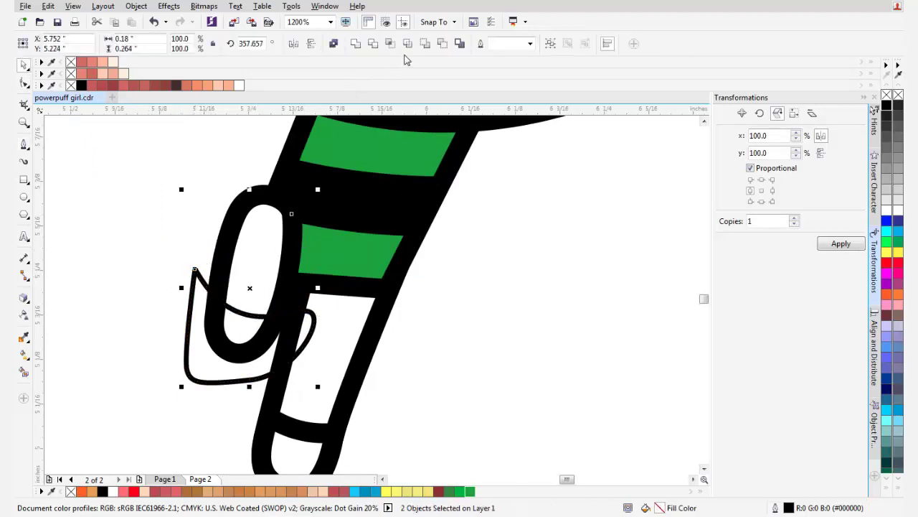
left_click(391, 44)
scroll(252, 345, "down", 1)
left_click_drag(251, 340, 209, 369)
key("Delete")
Set the outline width of both foot pieces to 1.5 pt
left_click(264, 308)
left_click(314, 393, "shift")
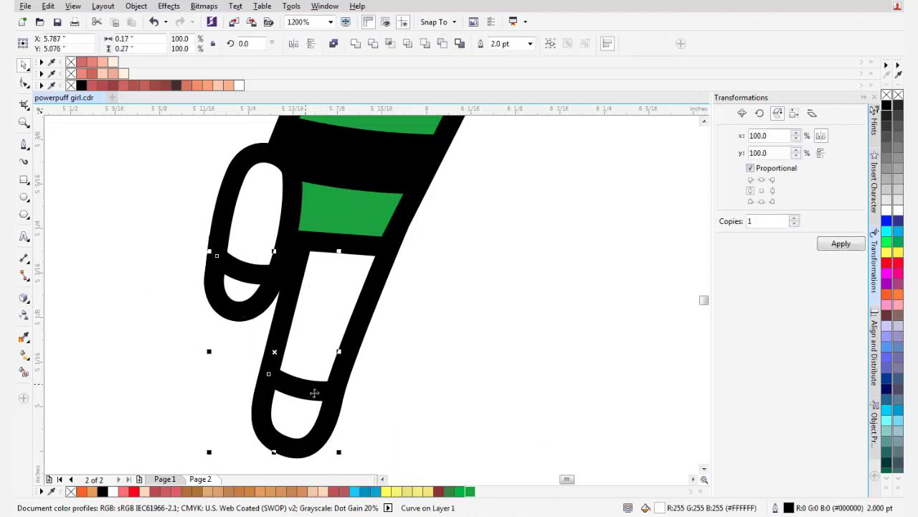
left_click(531, 45)
left_click(506, 103)
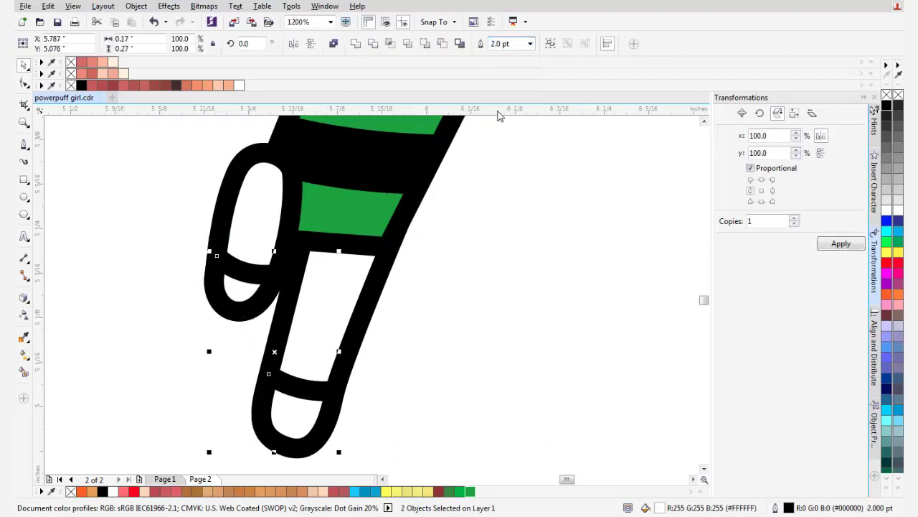
Scale the back leg's foot piece to 87.8% and nudge it into place inside the leg
scroll(243, 274, "up", 1)
left_click(101, 273)
scroll(246, 272, "up", 1)
left_click(246, 272)
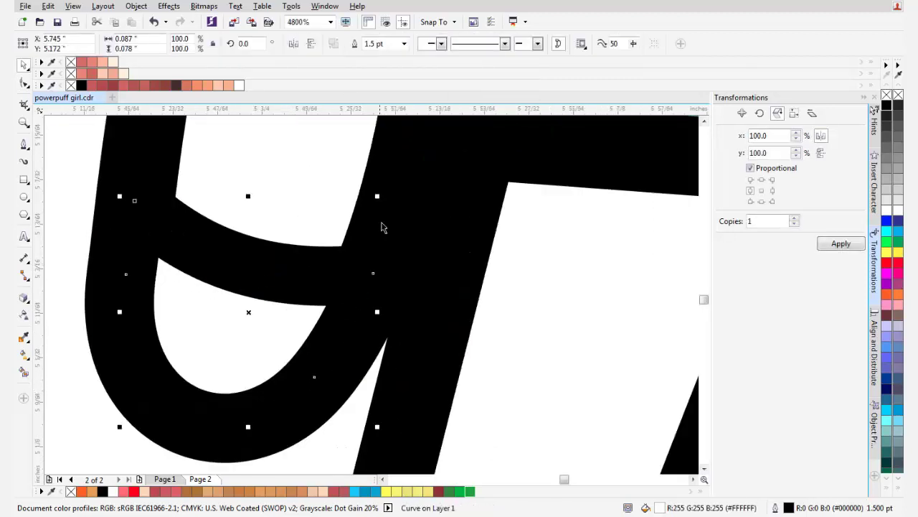
left_click_drag(386, 206, 370, 214)
left_click_drag(255, 280, 255, 279)
scroll(231, 310, "down", 2)
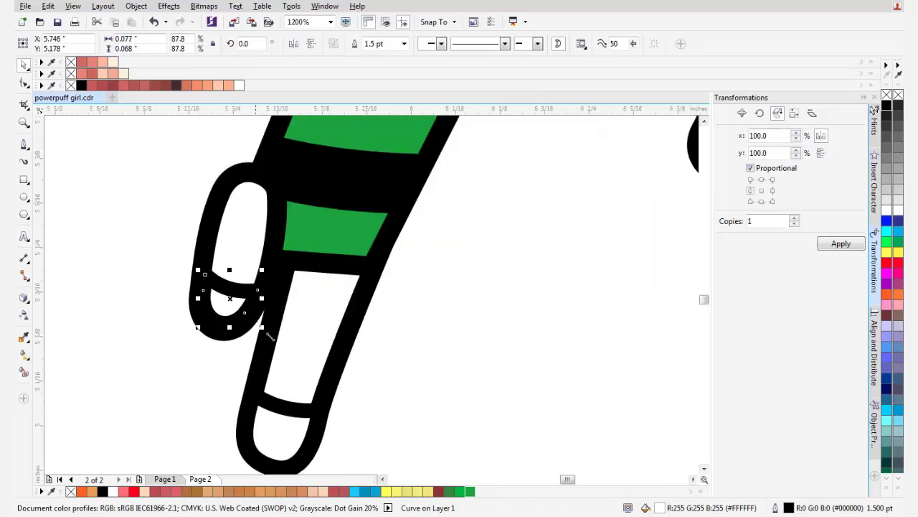
Shrink the front leg's foot piece, move it inside the leg outline and adjust its bottom node
scroll(288, 431, "up", 1)
left_click(295, 379)
left_click_drag(361, 314, 352, 321)
left_click_drag(298, 389, 301, 374)
left_click_drag(270, 429, 279, 386)
scroll(287, 375, "up", 1)
key("F10")
left_click_drag(262, 288, 277, 347)
scroll(228, 252, "down", 4)
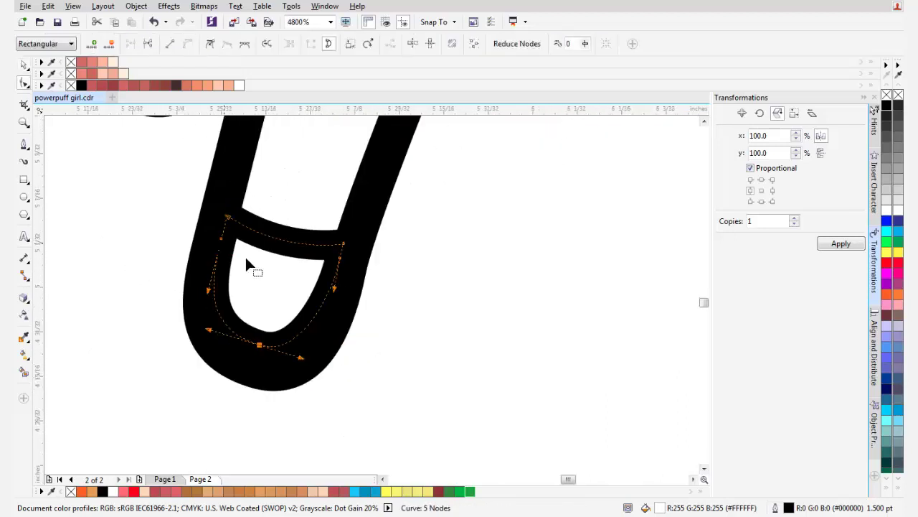
key("space")
left_click(276, 259)
Select all objects of the green-eyed character and convert their outlines to objects
left_click_drag(277, 259, 338, 344)
scroll(338, 343, "down", 1)
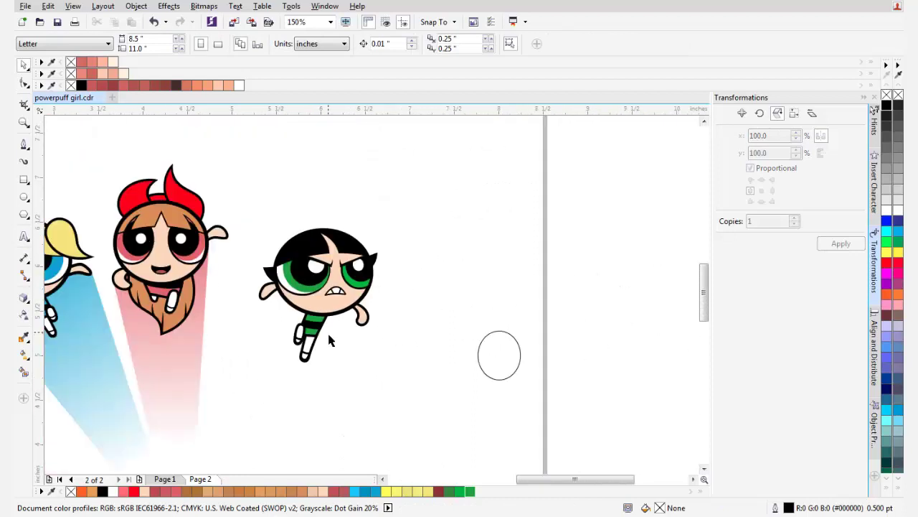
scroll(327, 331, "left", 2)
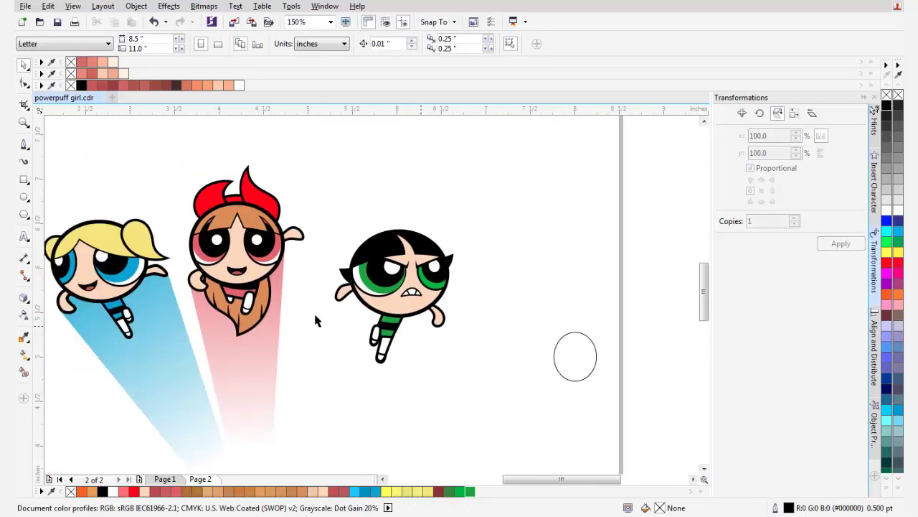
left_click_drag(364, 407, 207, 188)
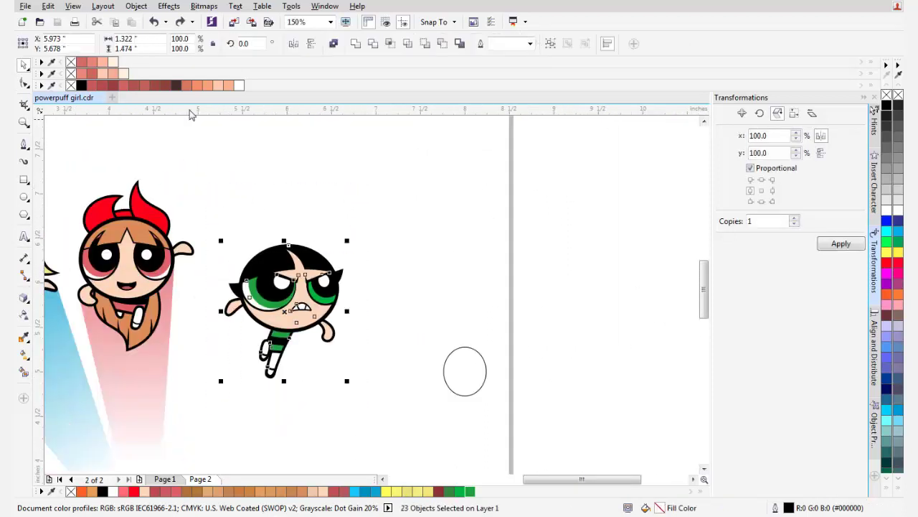
left_click(134, 6)
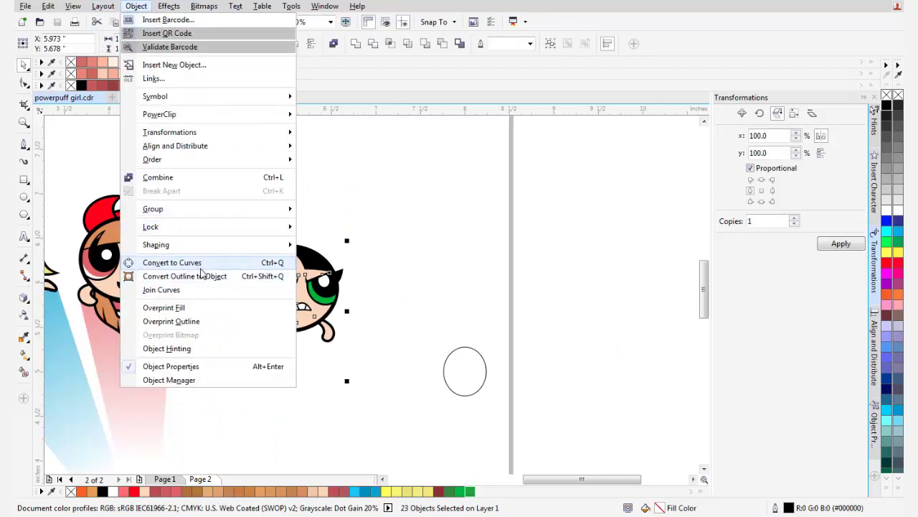
left_click(203, 279)
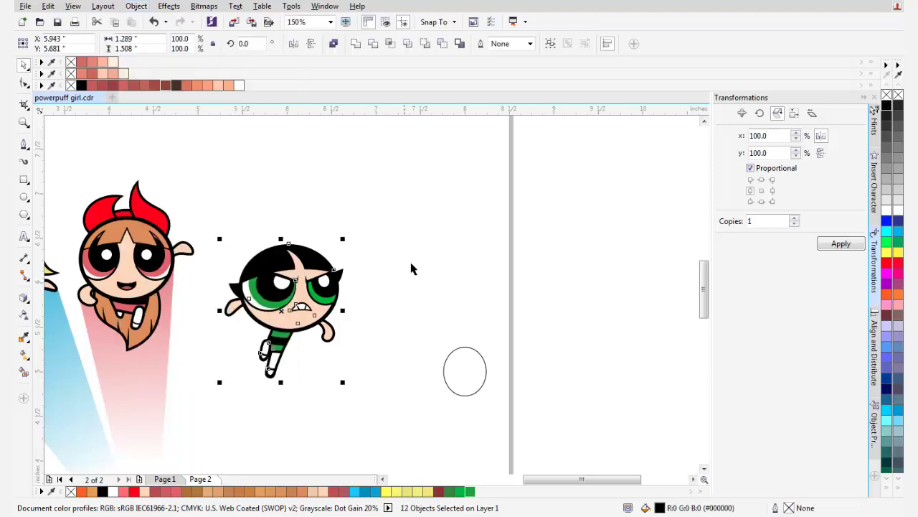
Order the converted outline of the character's larger eye in front of the green iris
scroll(252, 309, "up", 6)
scroll(244, 334, "down", 2)
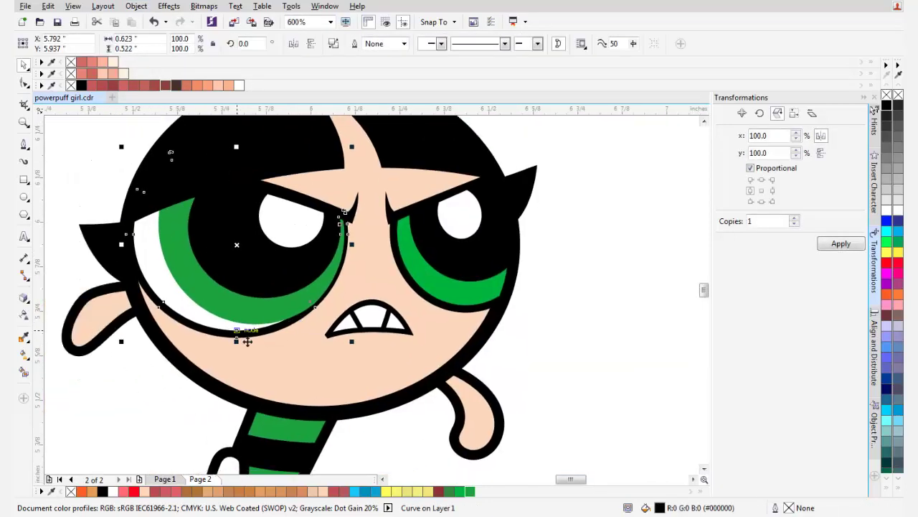
right_click(288, 331)
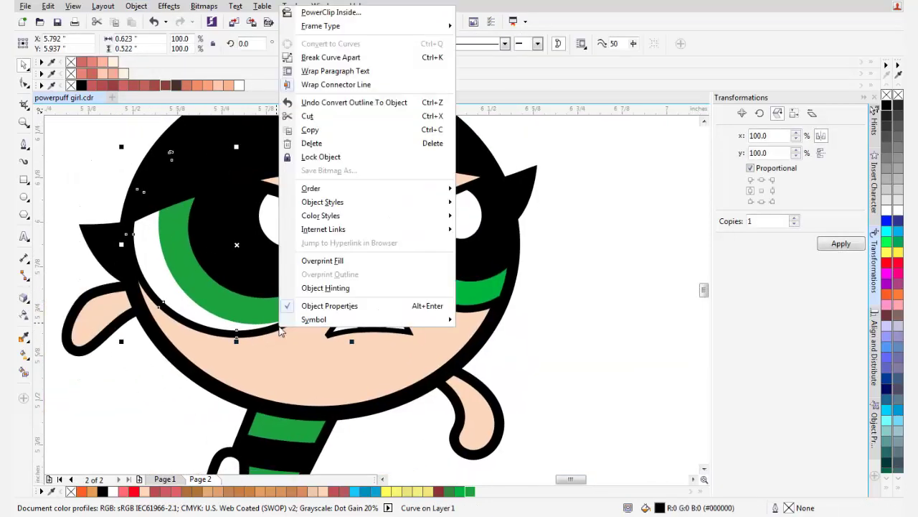
mouse_move(358, 190)
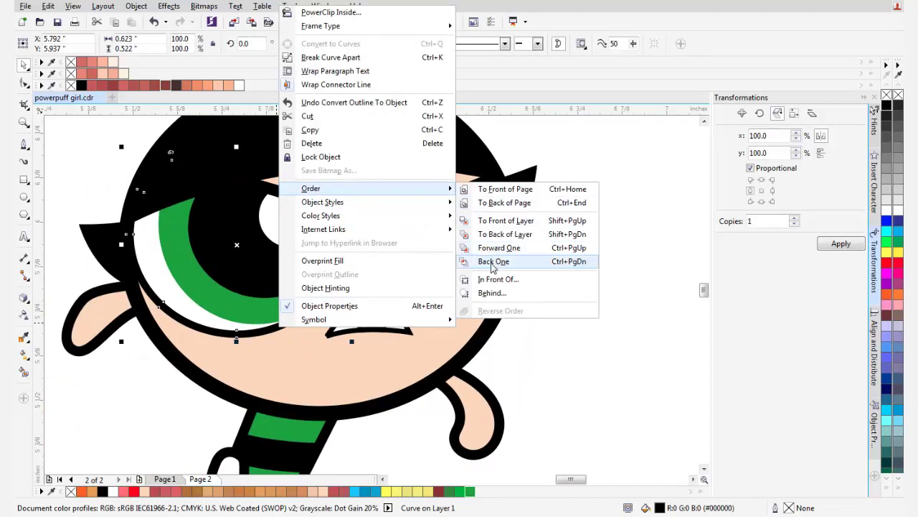
left_click(492, 292)
left_click(294, 316)
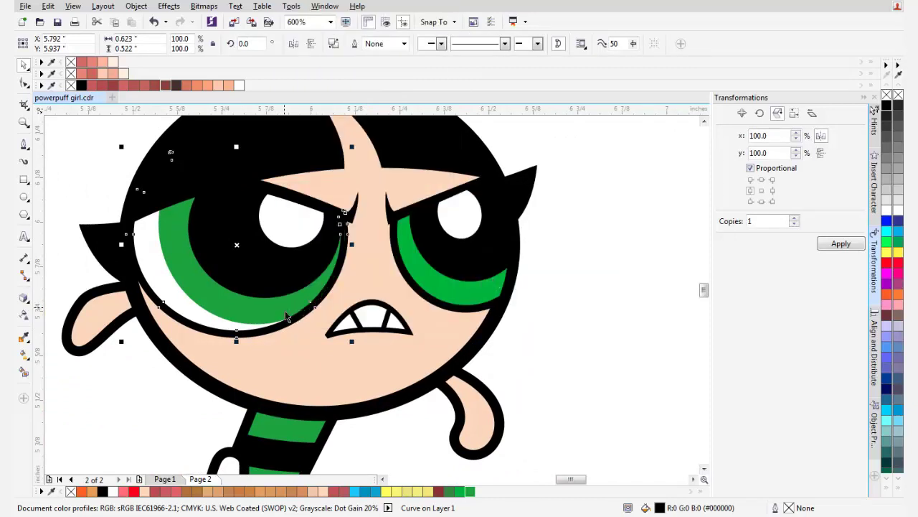
Order the converted outline of the green-eyed character's head in front of her eye shapes
right_click(324, 426)
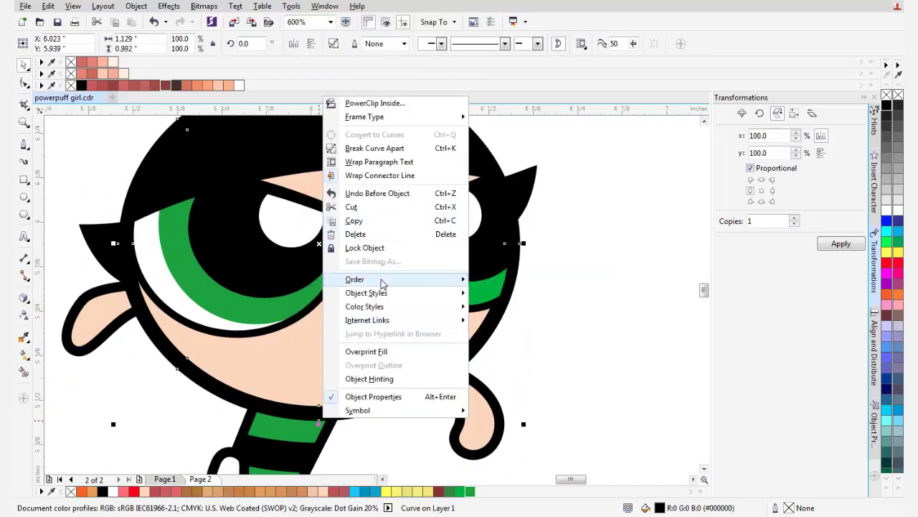
mouse_move(382, 284)
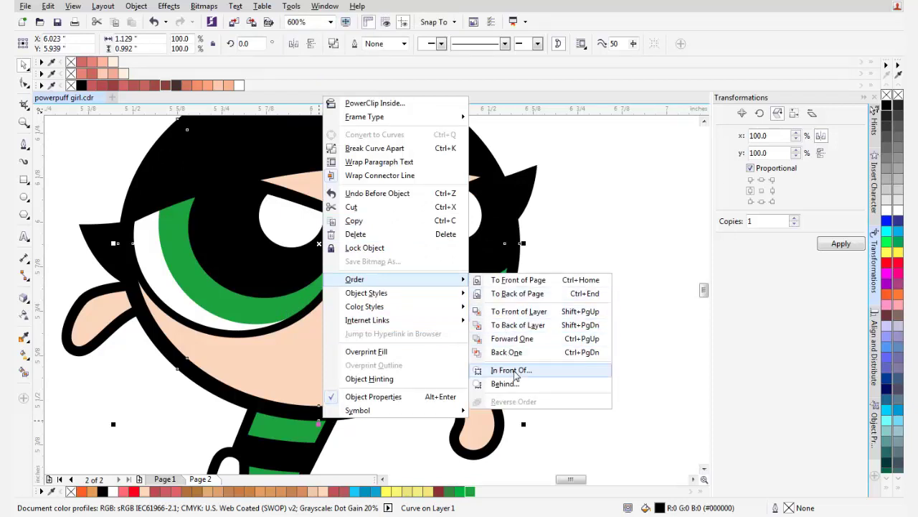
left_click(511, 370)
left_click(192, 213)
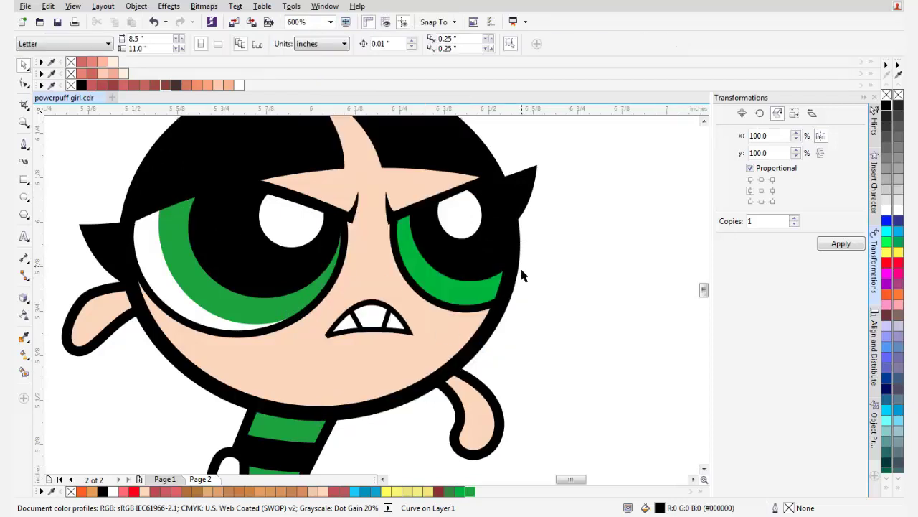
Adjust the nodes at the corner of the green-eyed character's mouth outline with the Shape tool
key("F3")
scroll(306, 373, "up", 1)
left_click_drag(306, 383, 301, 337)
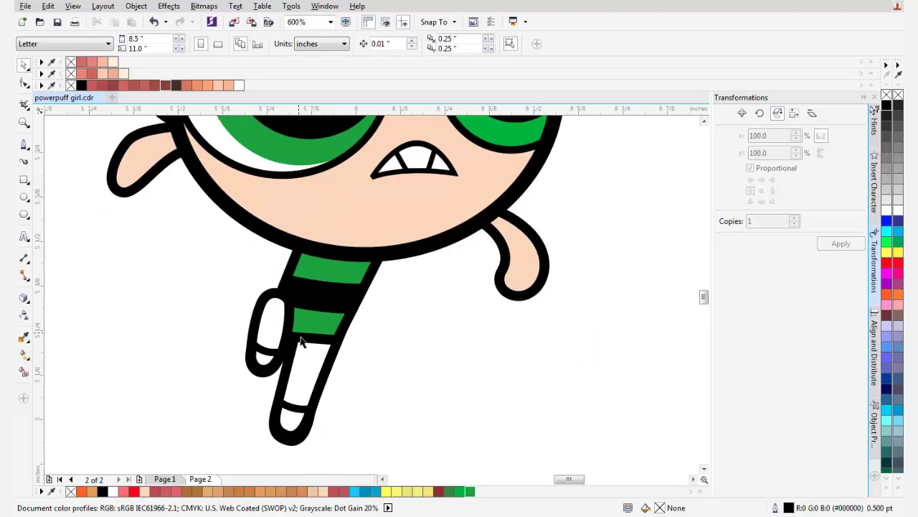
scroll(351, 343, "down", 1)
scroll(402, 254, "up", 3)
left_click(398, 249)
left_click_drag(238, 208, 315, 225)
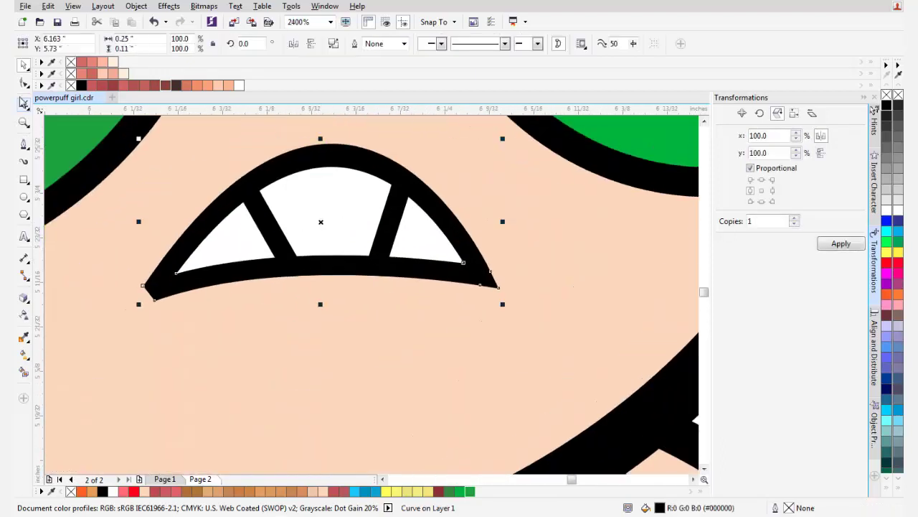
left_click(23, 84)
left_click_drag(145, 290, 146, 303)
left_click(111, 44)
left_click_drag(107, 252, 166, 223)
scroll(172, 243, "down", 1)
scroll(197, 266, "down", 2)
key("space")
key("Escape")
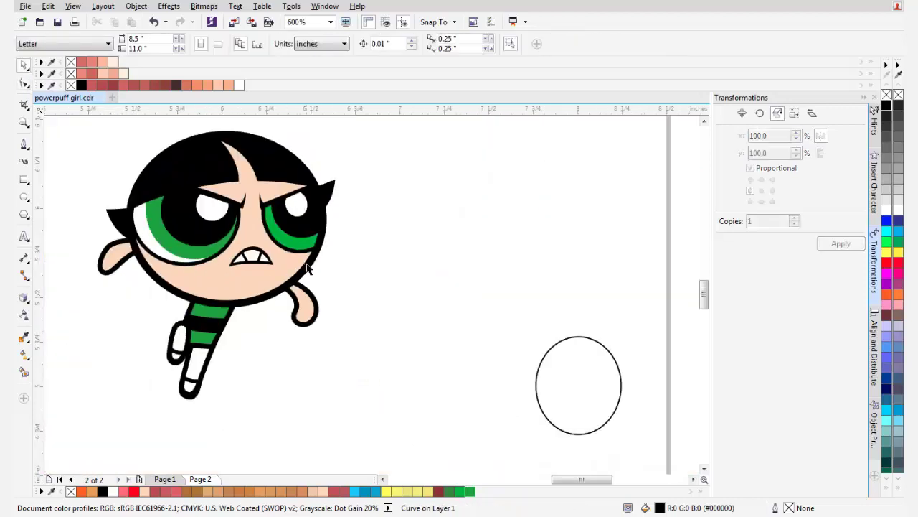
Select all objects of the green-eyed character and group them
left_click_drag(309, 264, 315, 289)
scroll(377, 281, "down", 2)
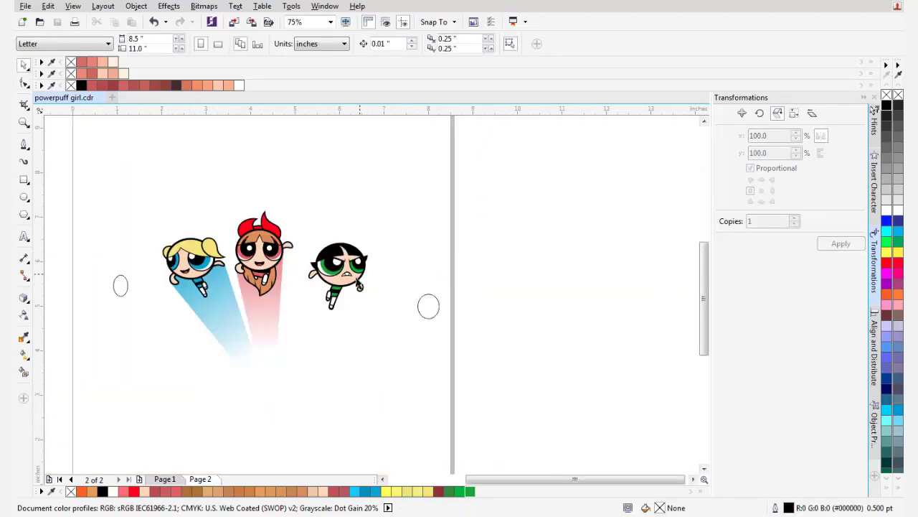
scroll(425, 398, "up", 1)
left_click_drag(256, 159, 255, 159)
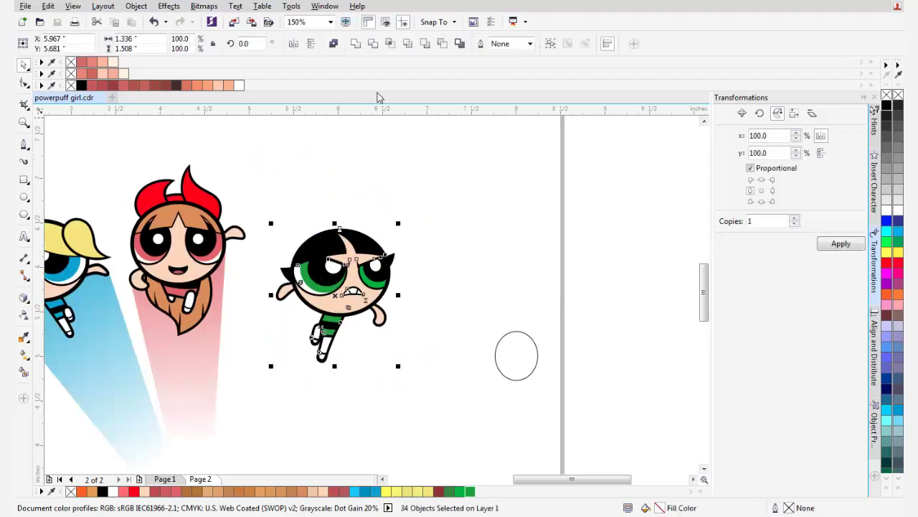
left_click(550, 43)
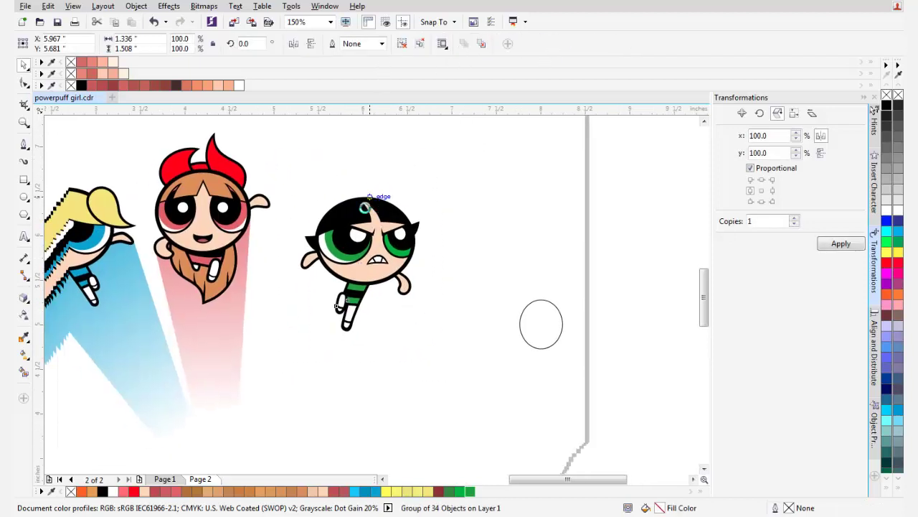
Draw a closed trail shape with the Pen tool from the green-eyed character's hands down to a narrow end below her
left_click(24, 144)
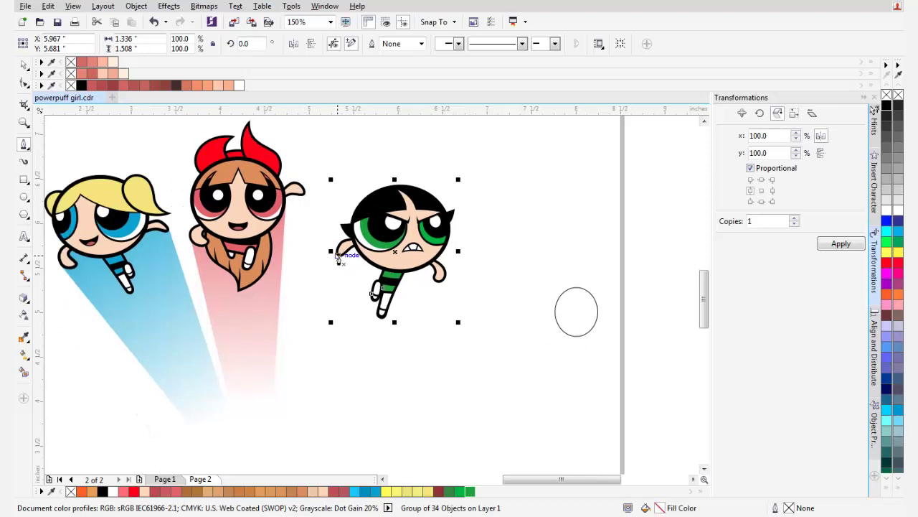
left_click(336, 255)
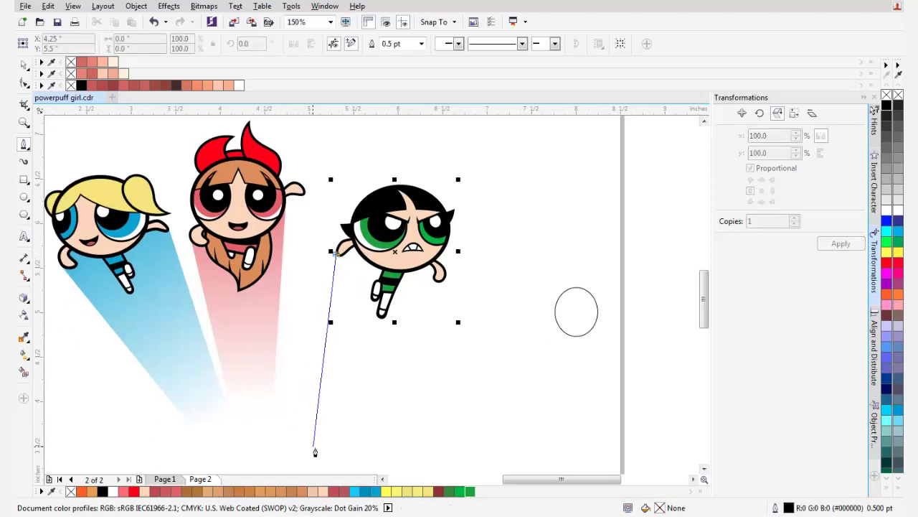
left_click(315, 452)
left_click(354, 457)
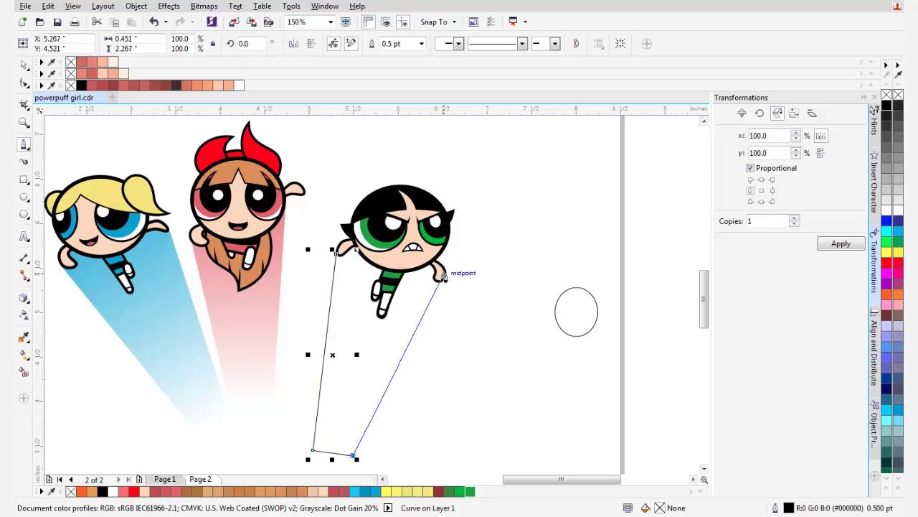
scroll(445, 279, "up", 2)
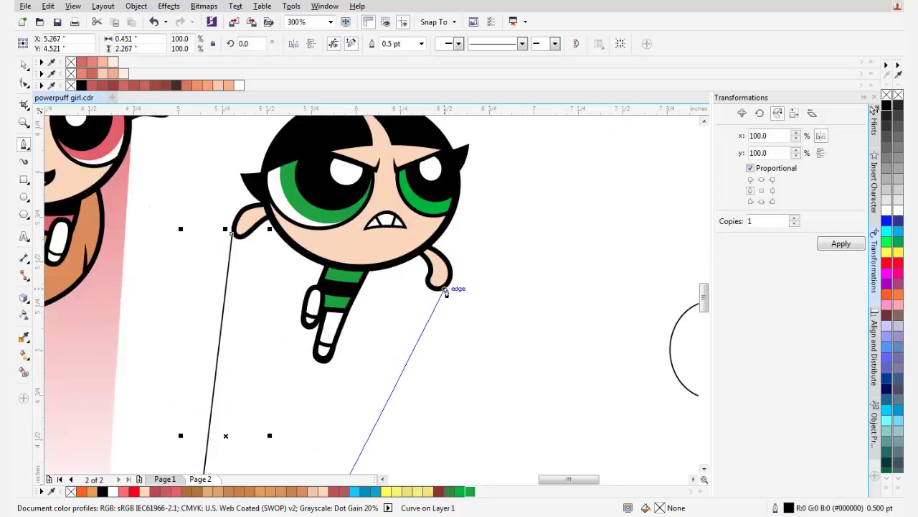
left_click(413, 237)
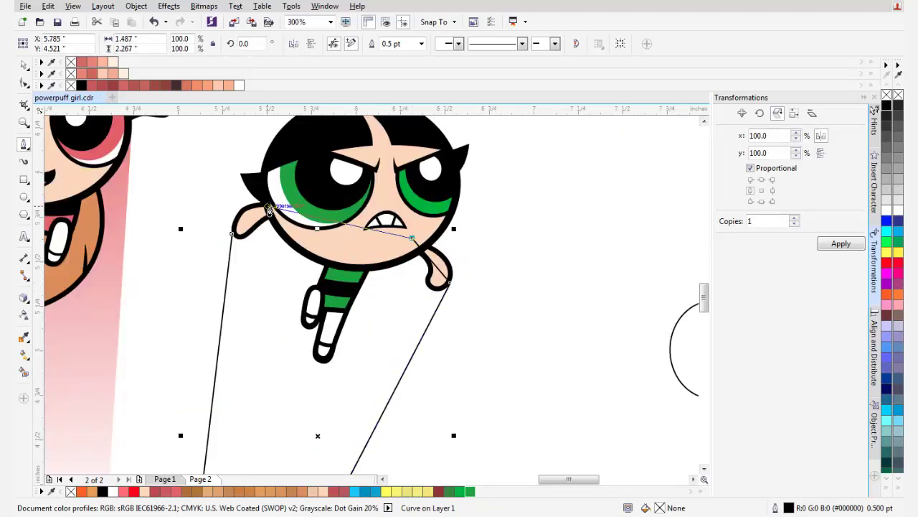
left_click(234, 233)
Fill the trail shape with green and order it back one, behind the green-eyed character
scroll(297, 295, "down", 2)
left_click(470, 493)
scroll(313, 318, "down", 1)
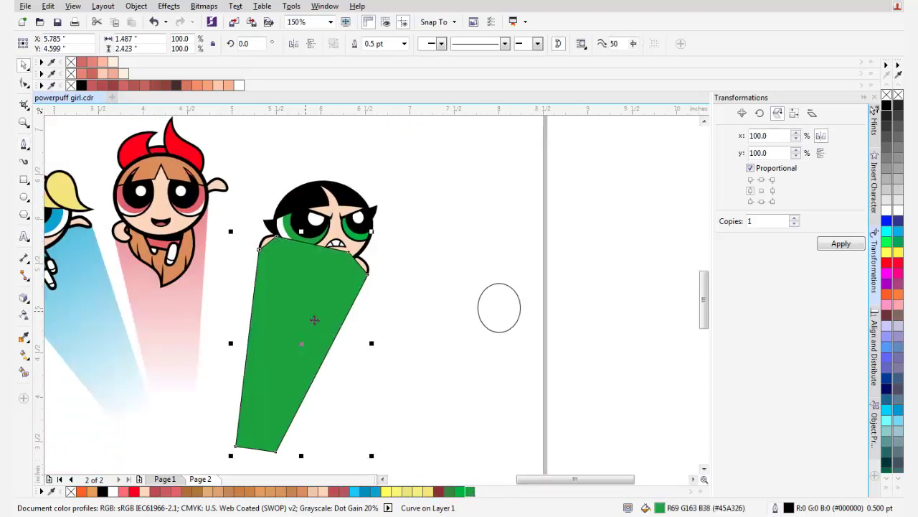
right_click(309, 316)
mouse_move(361, 176)
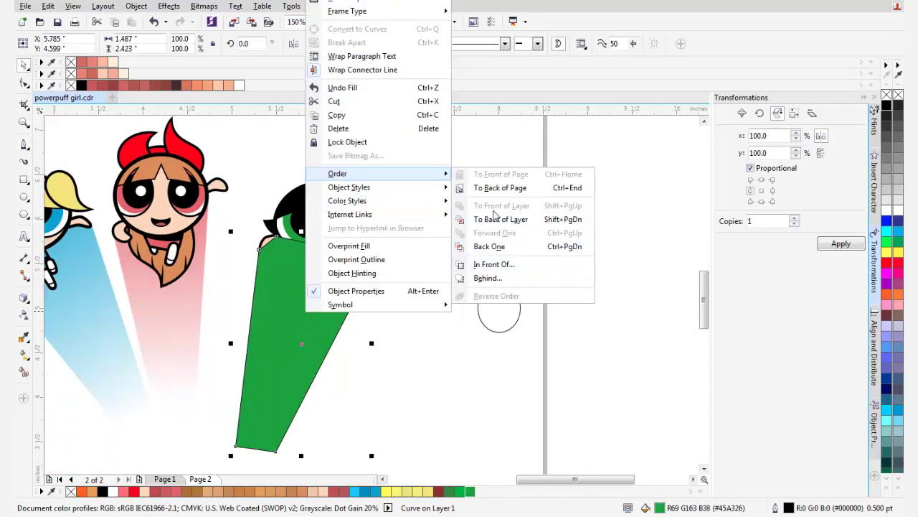
left_click(488, 247)
Set the green trail's outline width to None
left_click(404, 43)
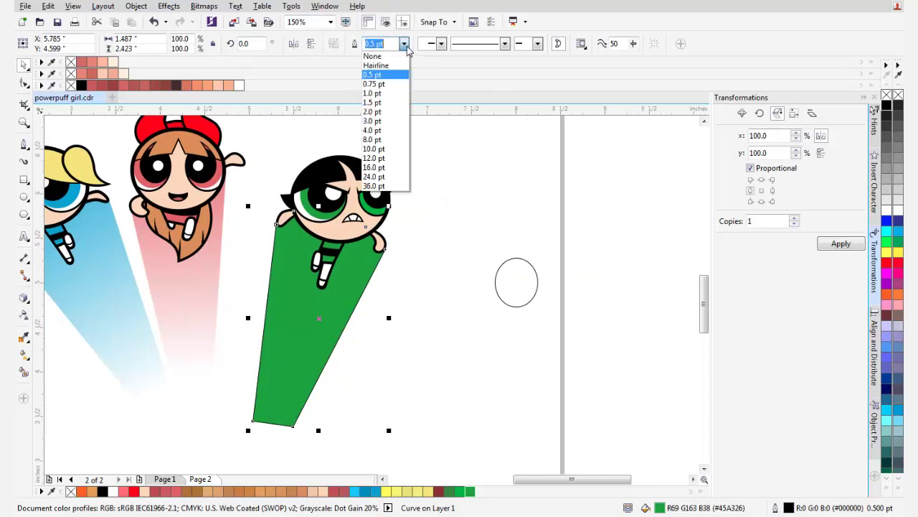
left_click(376, 65)
left_click(404, 44)
left_click(399, 56)
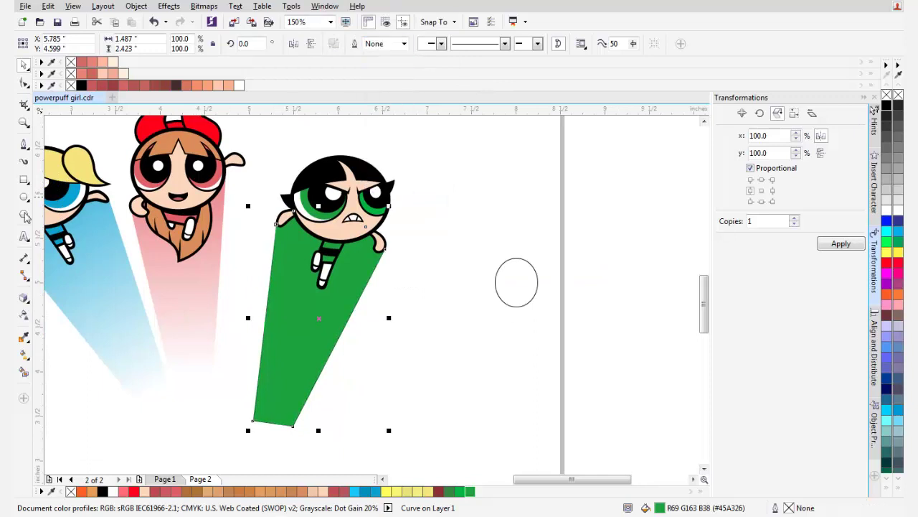
Apply a linear transparency that fades the green trail toward its lower end, starting above the character's head
left_click(23, 316)
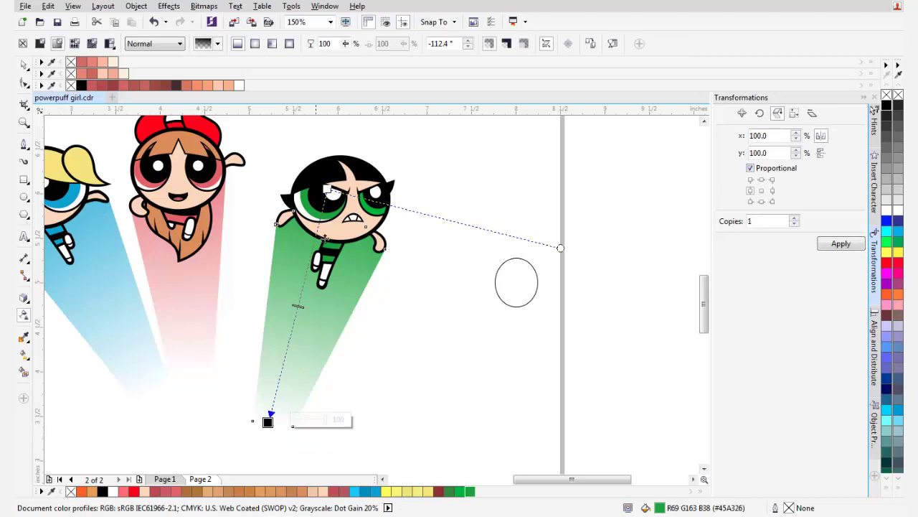
left_click_drag(328, 189, 369, 125)
left_click_drag(335, 236, 390, 242)
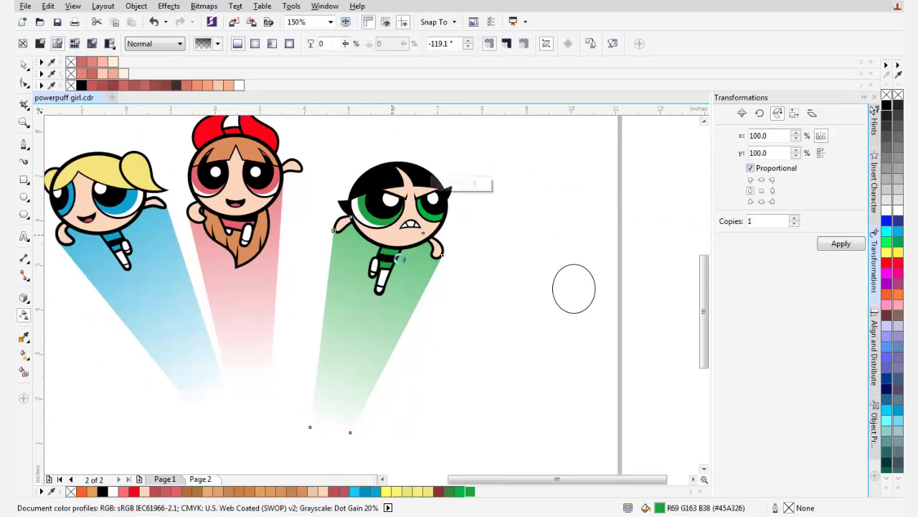
scroll(390, 242, "down", 1)
key("space")
left_click(403, 264)
scroll(403, 264, "up", 3)
key("space")
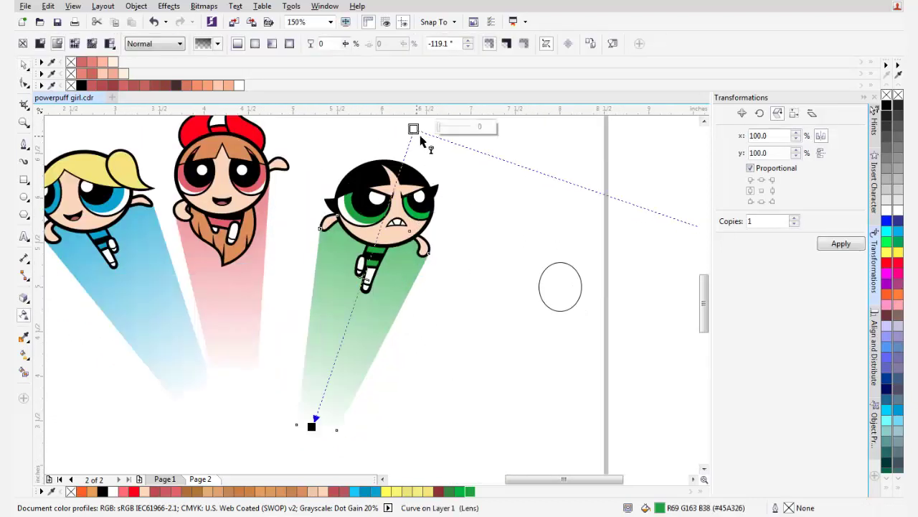
key("space")
scroll(426, 375, "down", 3)
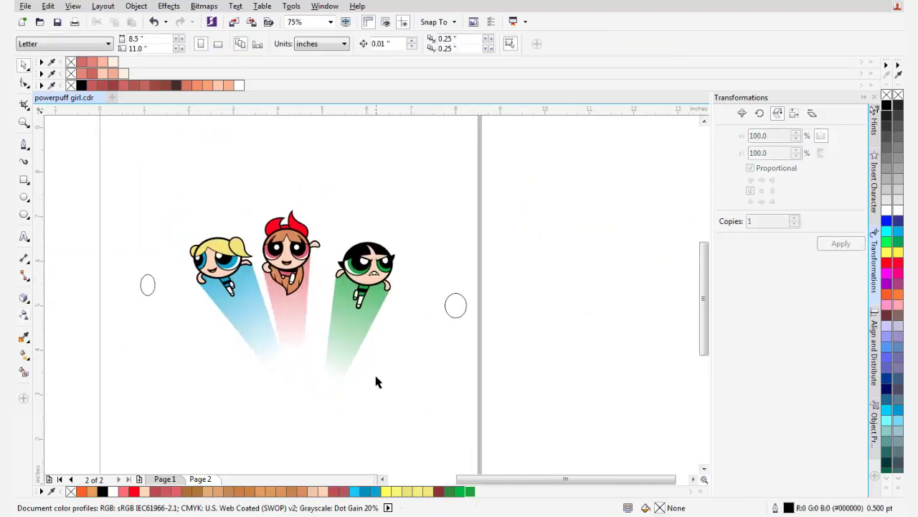
Adjust the nodes at the lower end of the green trail to extend it slightly downward
key("F10")
scroll(329, 375, "up", 1)
left_click_drag(300, 349, 344, 384)
scroll(332, 379, "down", 1)
Move the green-eyed character together with her trail closer to the red-haired character
key("space")
left_click_drag(392, 402, 334, 221)
left_click_drag(425, 447, 316, 197)
scroll(351, 290, "up", 1)
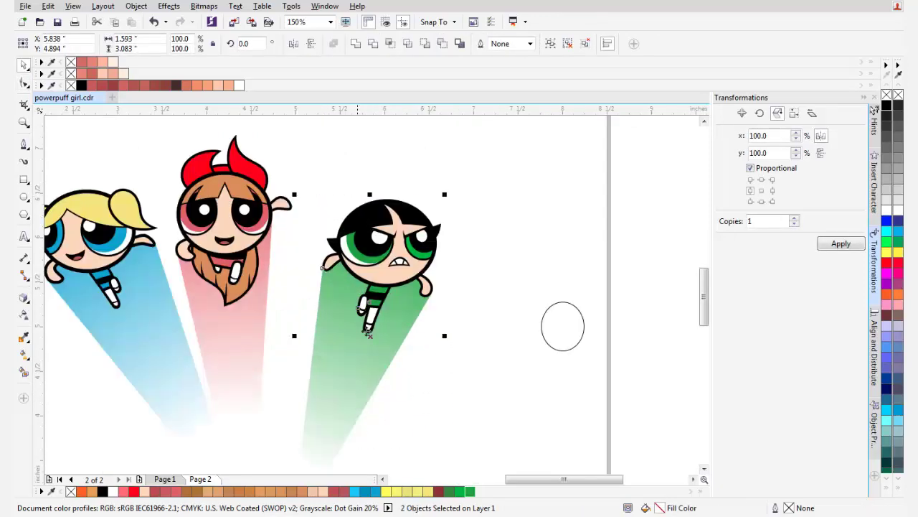
left_click_drag(371, 341, 337, 331)
key("Escape")
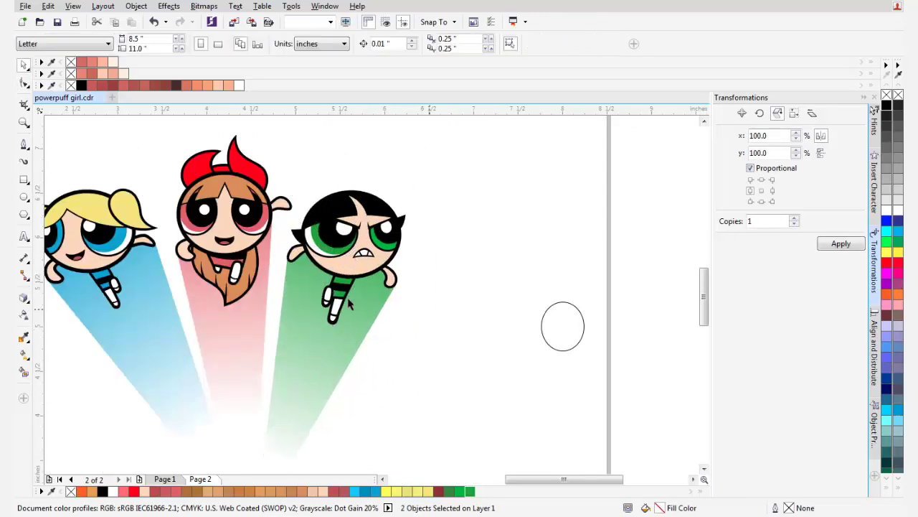
scroll(337, 296, "down", 1)
scroll(299, 261, "up", 3)
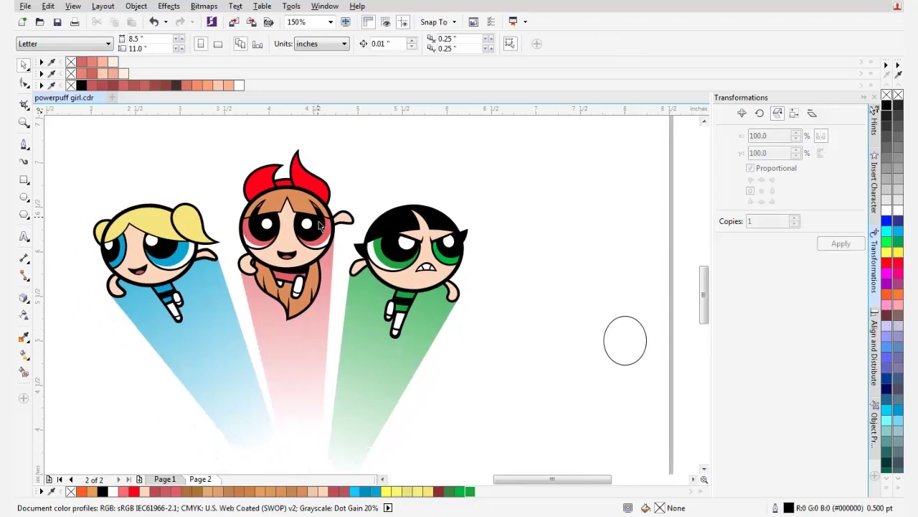